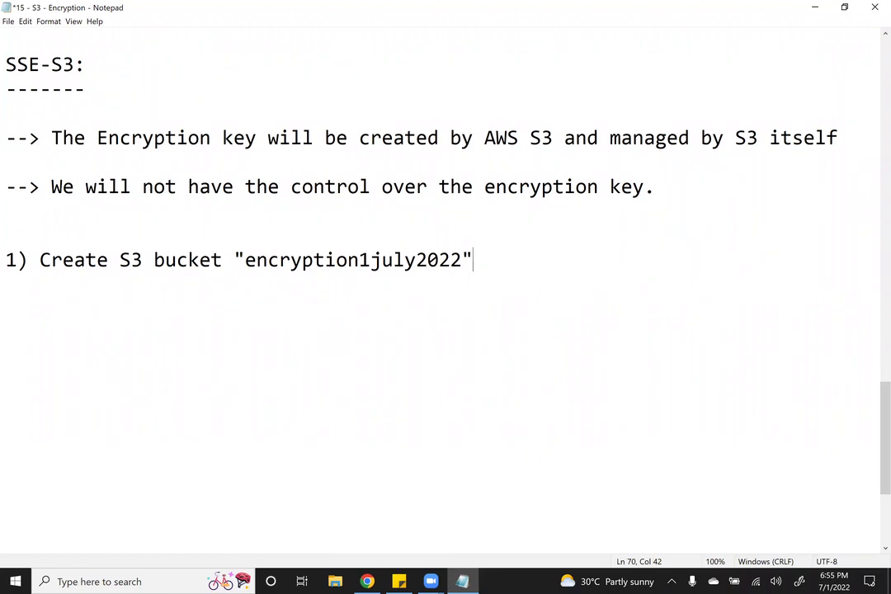
- Add item 2 below the bucket item in the notes: "2) Enable encryption using SSE-S3 encryption type."
{"action": "key", "text": "Return"}
{"action": "key", "text": "Return"}
{"action": "type", "text": "2) Enabl"}
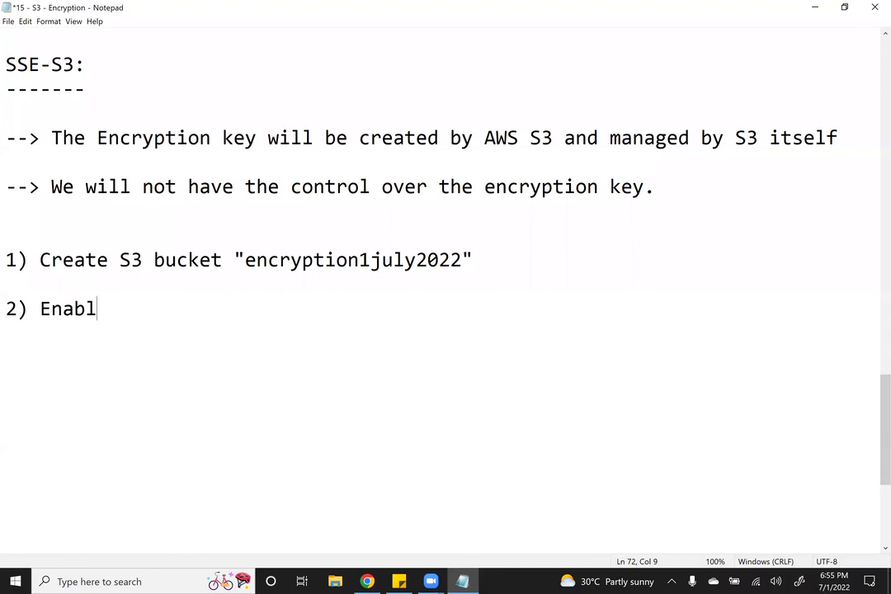
{"action": "type", "text": "e encryption "}
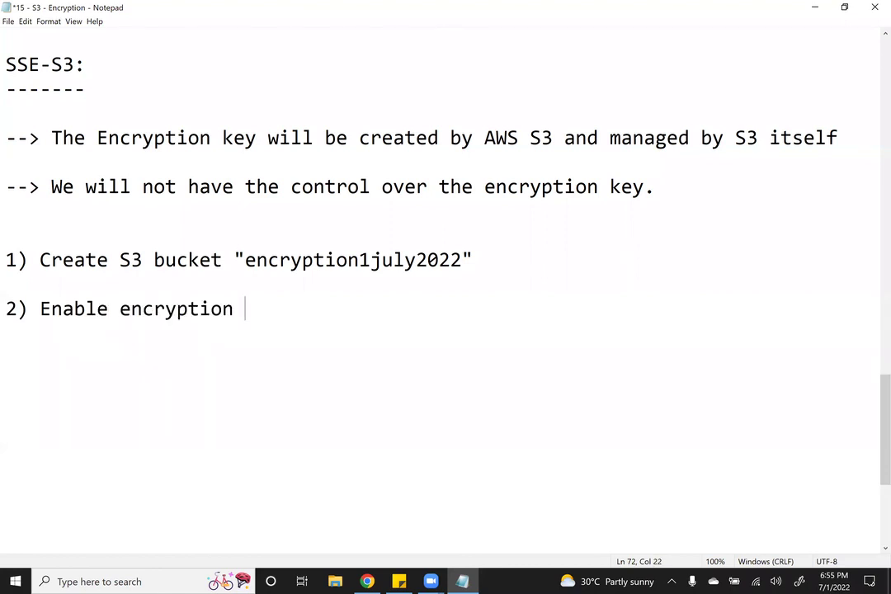
{"action": "type", "text": "using"}
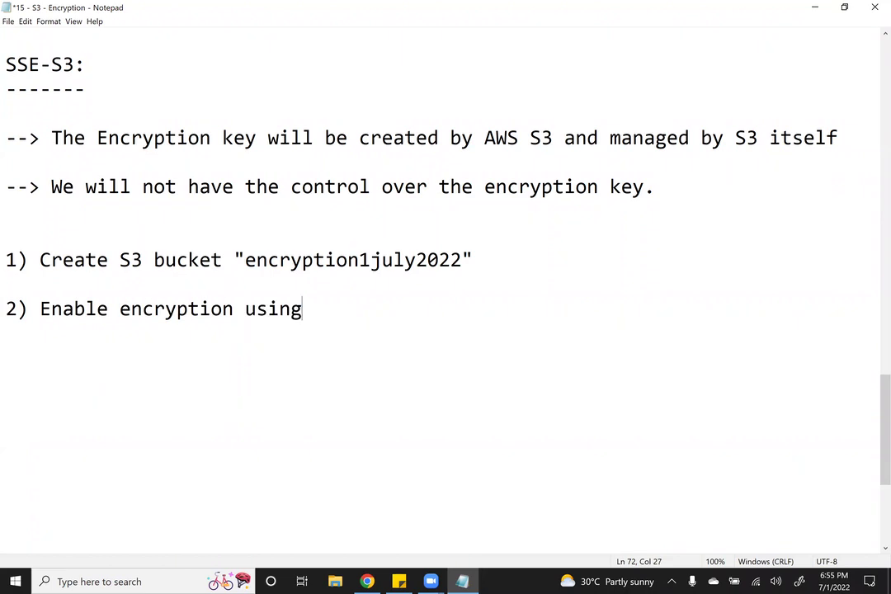
{"action": "type", "text": " SSE-S3 encryption type."}
- Add item 3 to the notes: "3) Upload any object, and try to access/download the object"
{"action": "key", "text": "Return"}
{"action": "key", "text": "Return"}
{"action": "type", "text": "3) Upload any o"}
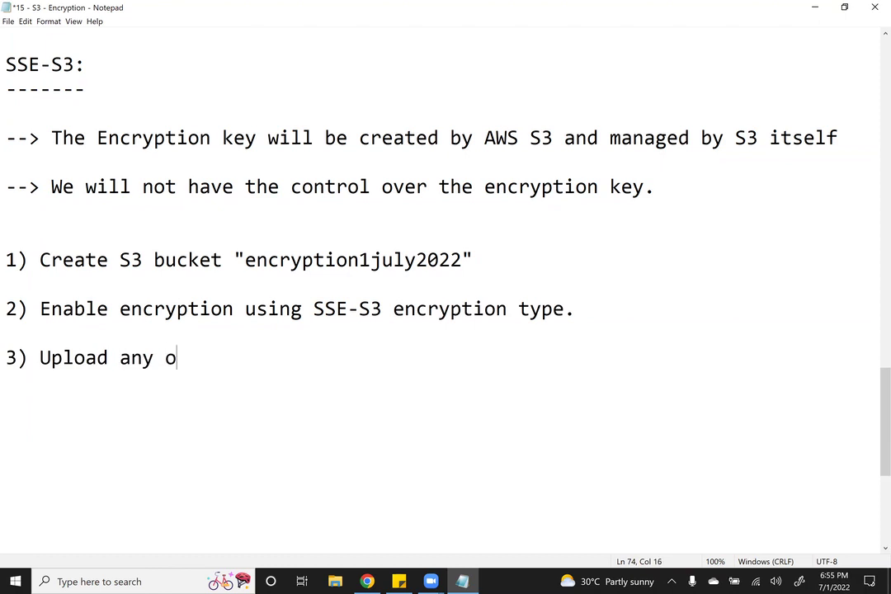
{"action": "type", "text": "bject,"}
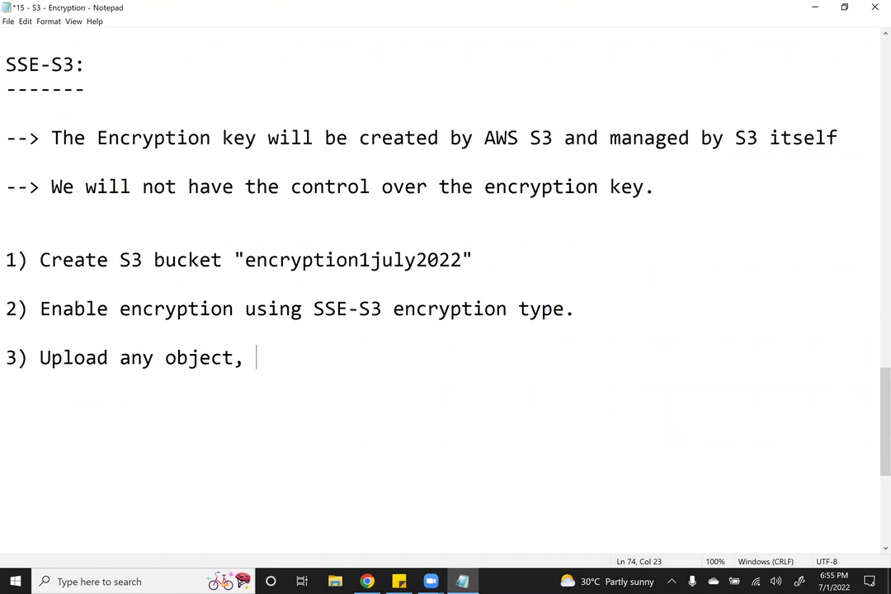
{"action": "type", "text": "and try to access"}
{"action": "key", "text": "BackSpace"}
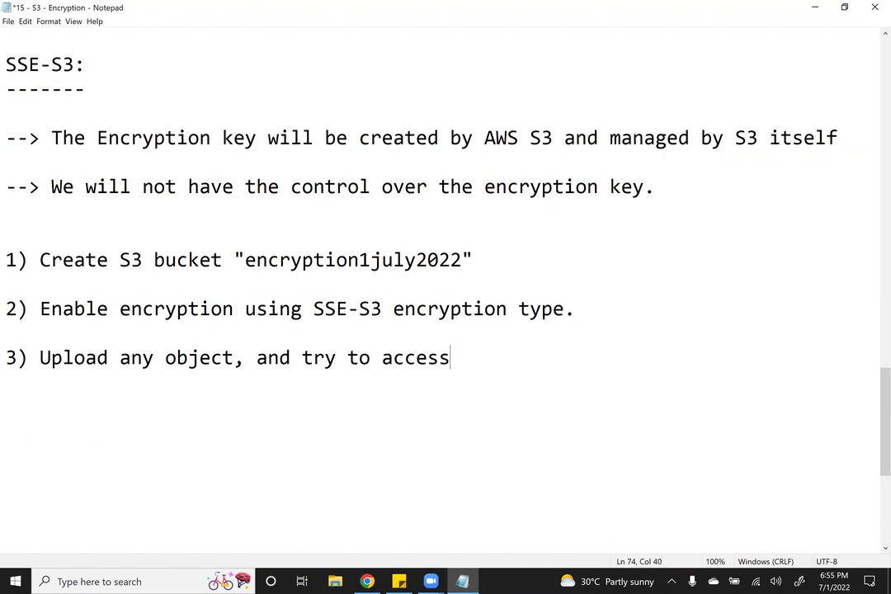
{"action": "type", "text": "/download the object"}
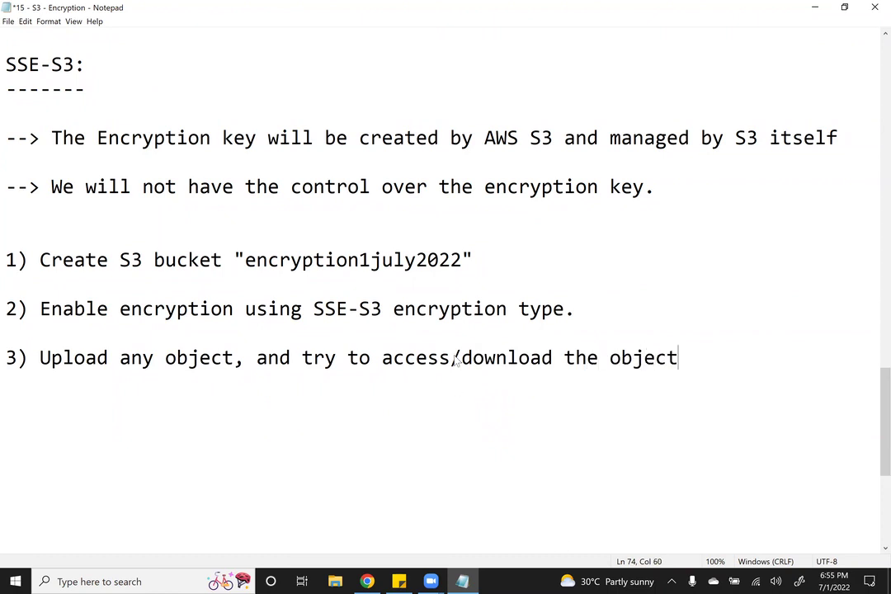
- Replace "access" with "Open" in item 3 and save the notes
{"action": "left_click_drag", "start_coordinate": [452, 357], "coordinate": [382, 357]}
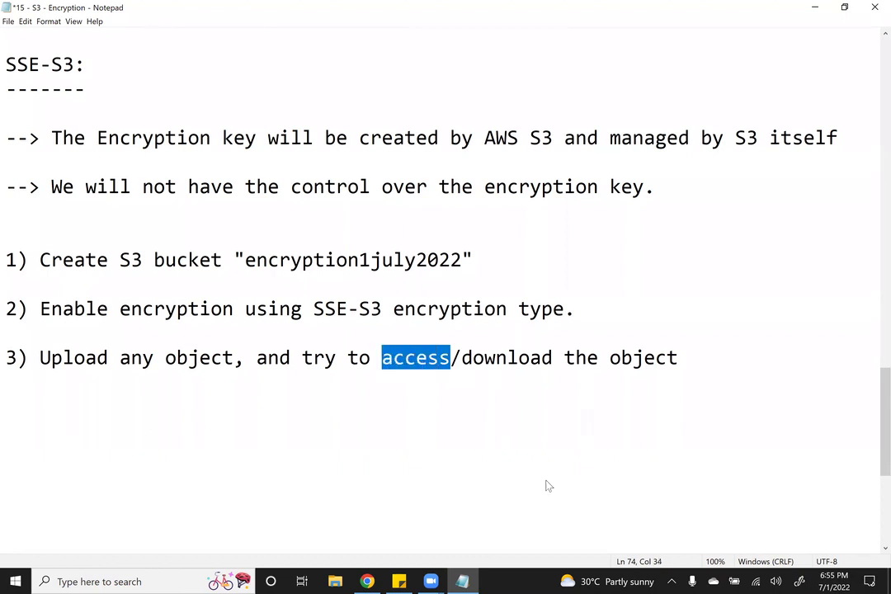
{"action": "type", "text": "Open"}
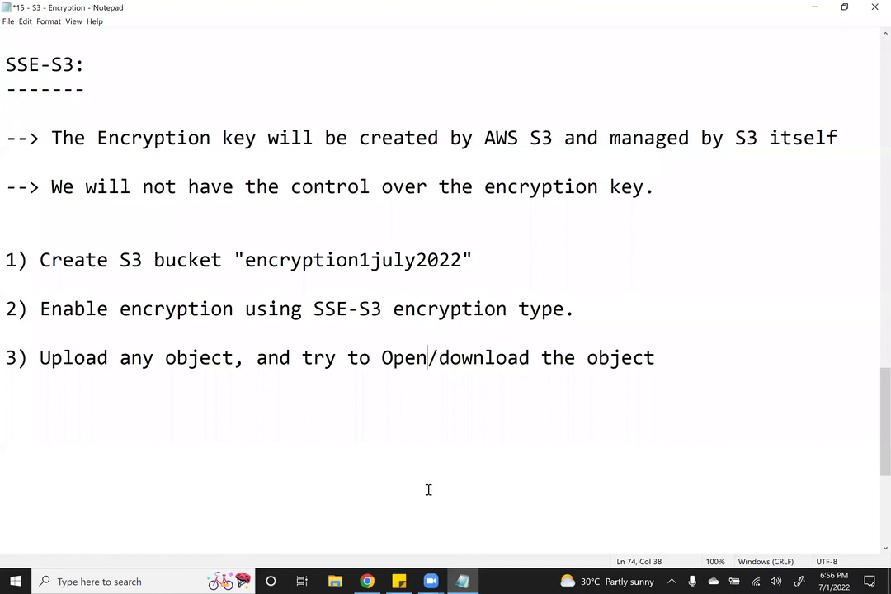
{"action": "key", "text": "ctrl+s"}
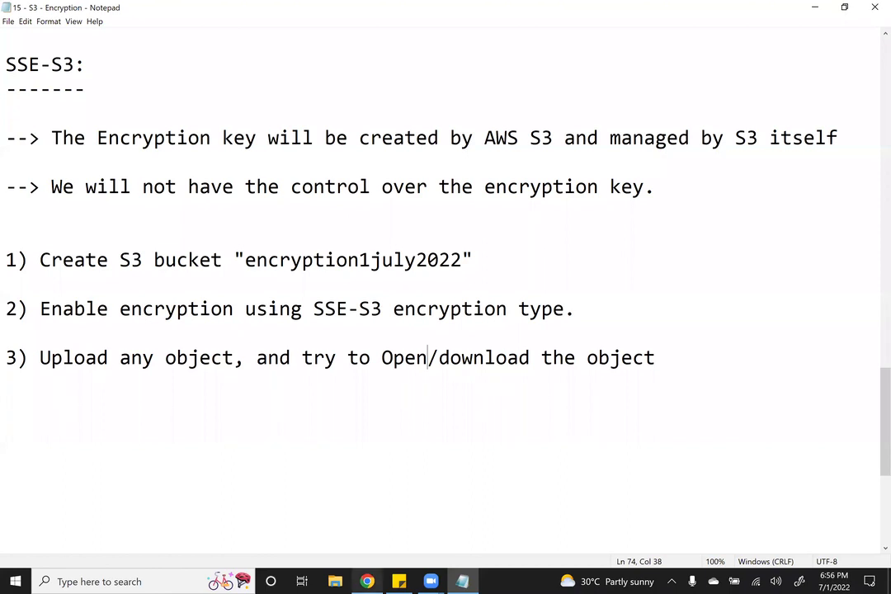
{"action": "scroll", "coordinate": [765, 528], "scroll_direction": "down", "scroll_amount": 1}
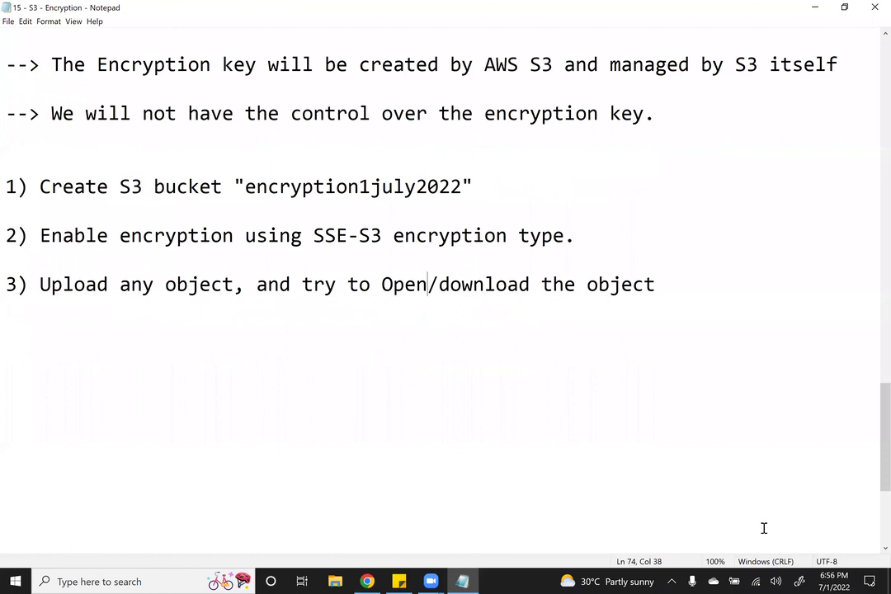
{"action": "scroll", "coordinate": [764, 529], "scroll_direction": "up", "scroll_amount": 1}
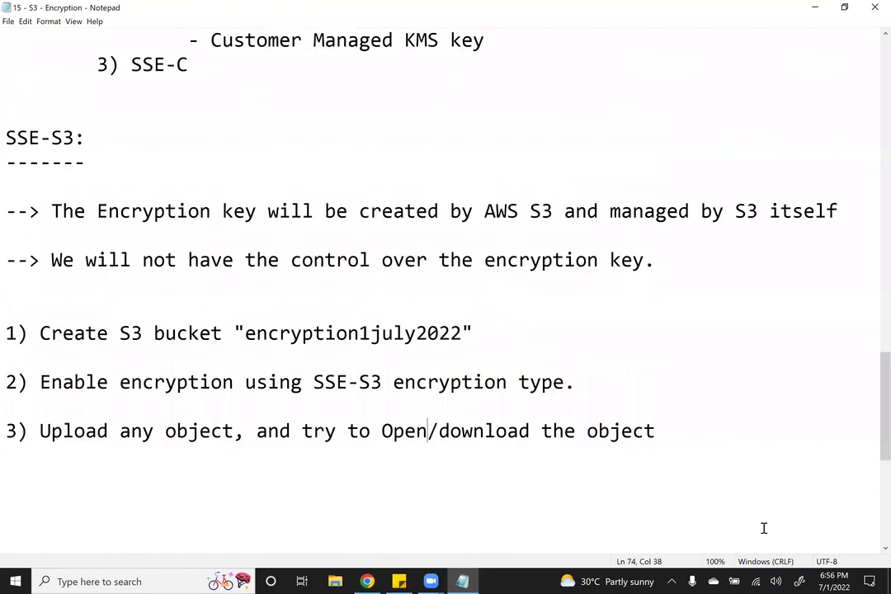
{"action": "scroll", "coordinate": [764, 528], "scroll_direction": "down", "scroll_amount": 1}
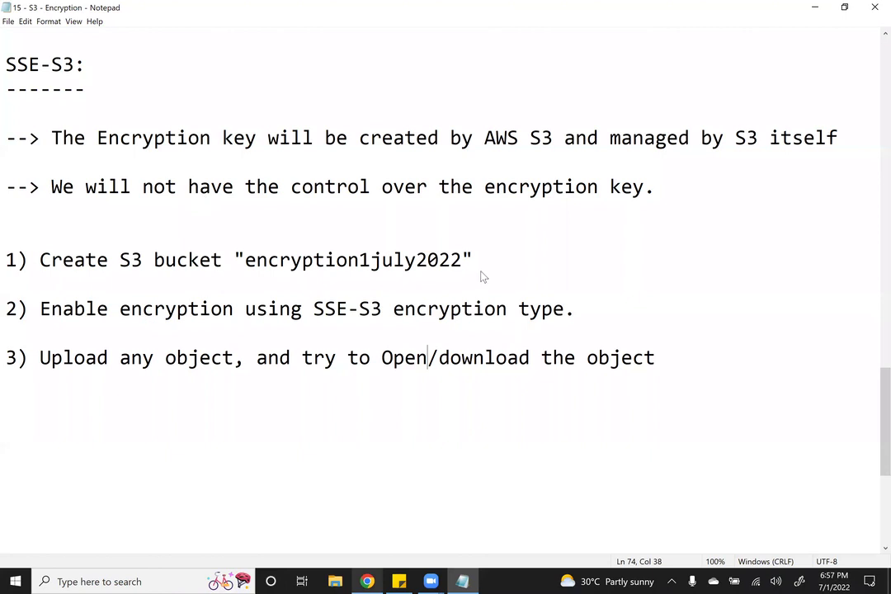
- Switch to the S3 console in Chrome and enable server-side encryption with Amazon S3-managed keys (SSE-S3) in the bucket creation form
{"action": "key", "text": "alt+Tab"}
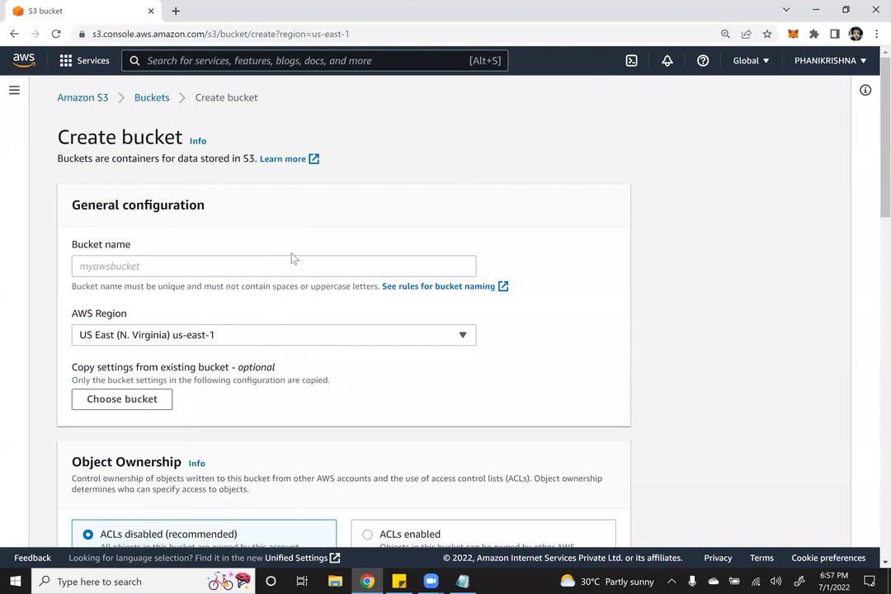
{"action": "left_click", "coordinate": [314, 263]}
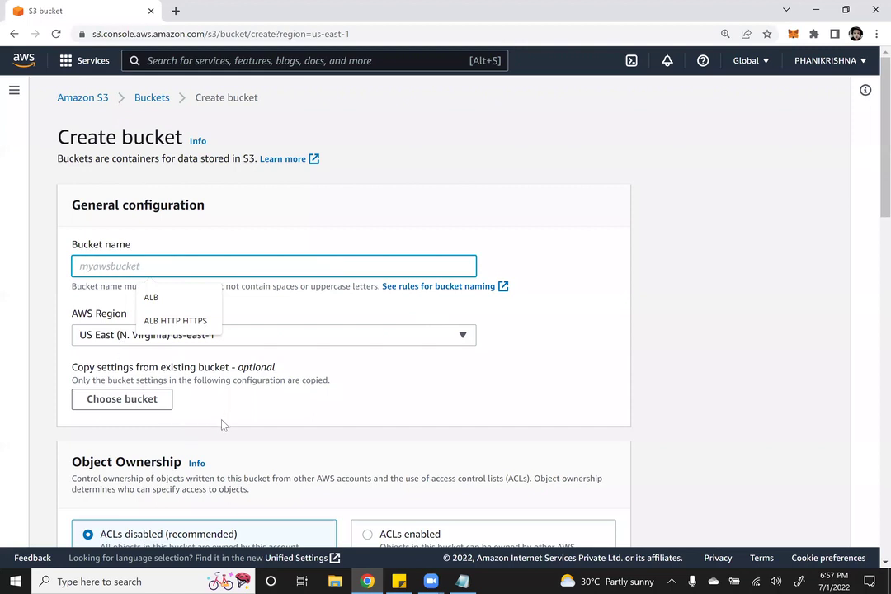
{"action": "scroll", "coordinate": [233, 413], "scroll_direction": "down", "scroll_amount": 3}
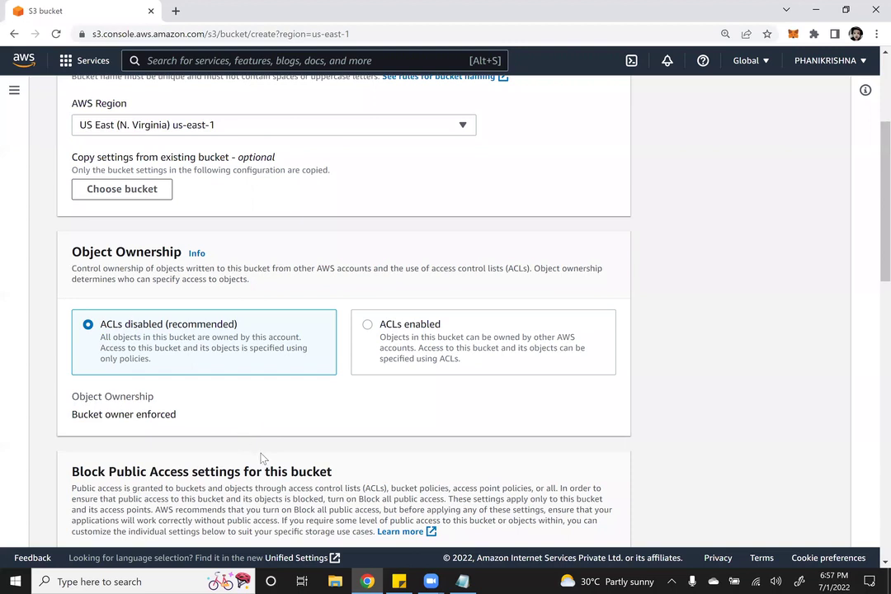
{"action": "scroll", "coordinate": [272, 462], "scroll_direction": "down", "scroll_amount": 10}
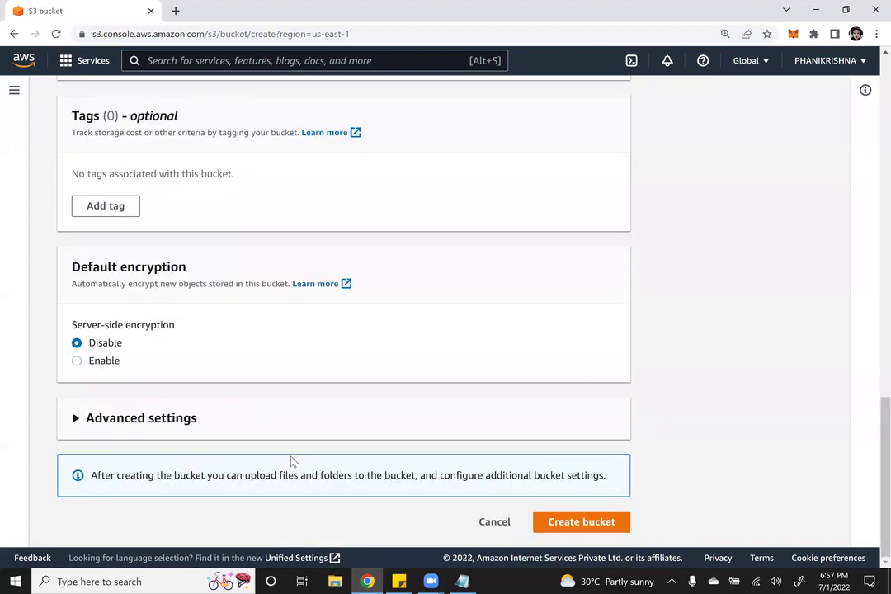
{"action": "left_click", "coordinate": [99, 360]}
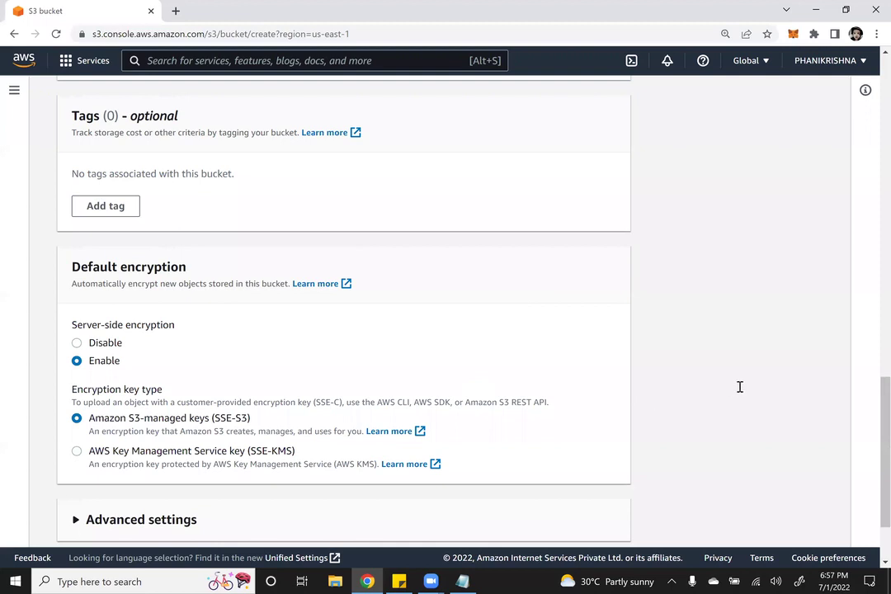
- Read the encryption key type note about uploading objects with a customer-provided encryption key (SSE-C)
{"action": "key", "text": "ctrl+plus"}
{"action": "key", "text": "ctrl+plus"}
{"action": "key", "text": "ctrl+plus"}
{"action": "key", "text": "ctrl+plus"}
{"action": "key", "text": "ctrl+plus"}
{"action": "key", "text": "ctrl+plus"}
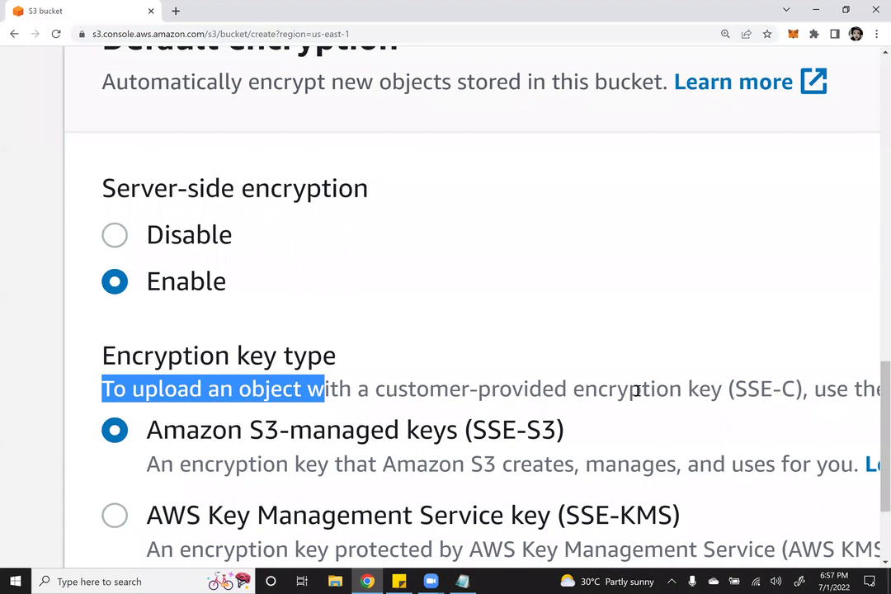
{"action": "scroll", "coordinate": [660, 390], "scroll_direction": "right", "scroll_amount": 5}
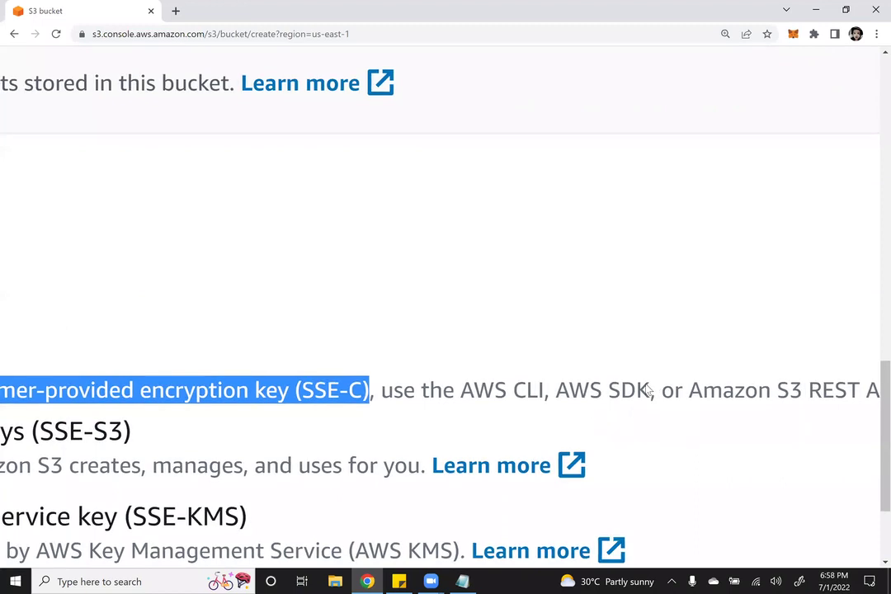
{"action": "key", "text": "ctrl+minus"}
{"action": "key", "text": "ctrl+minus"}
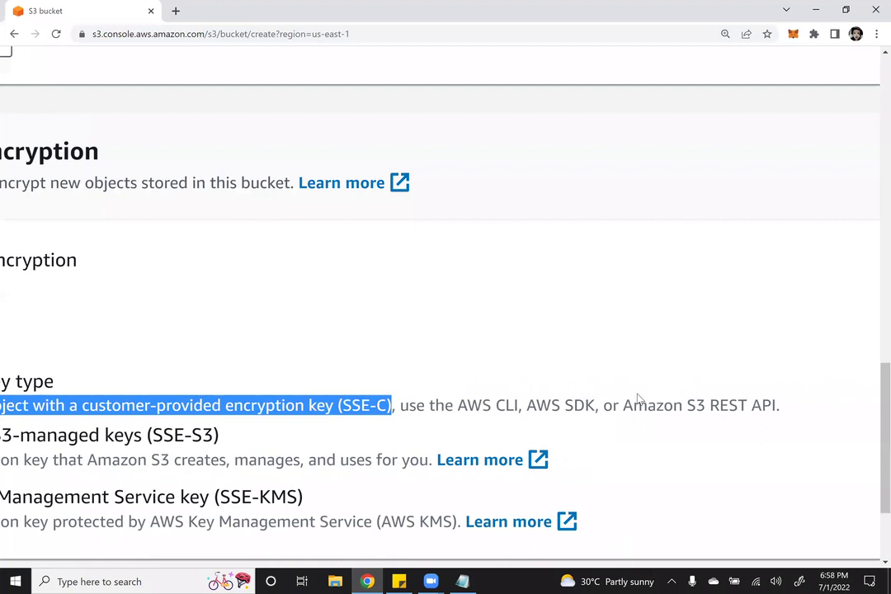
{"action": "key", "text": "ctrl+minus"}
{"action": "key", "text": "ctrl+minus"}
{"action": "key", "text": "ctrl+minus"}
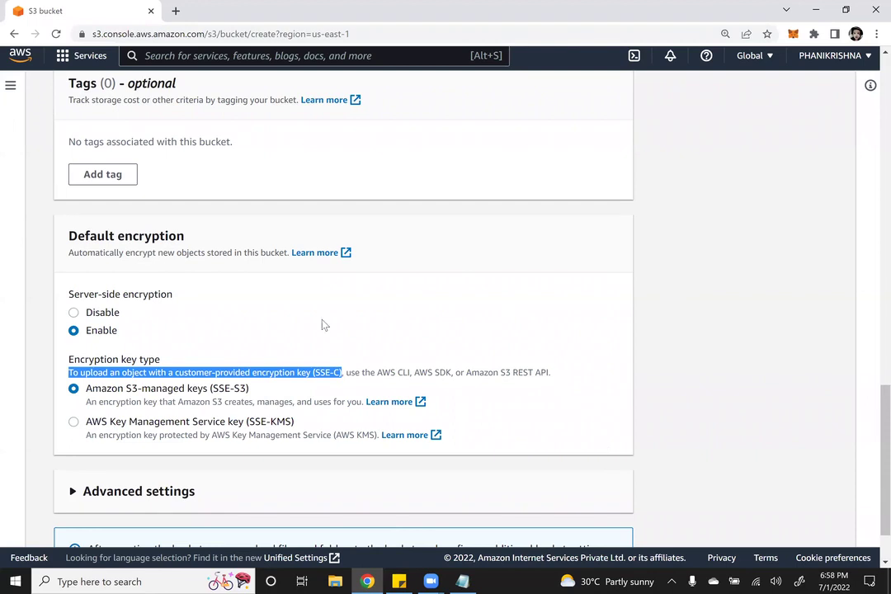
- Create the S3 bucket encryption1july2022 in US East (N. Virginia)
{"action": "scroll", "coordinate": [495, 478], "scroll_direction": "down", "scroll_amount": 1}
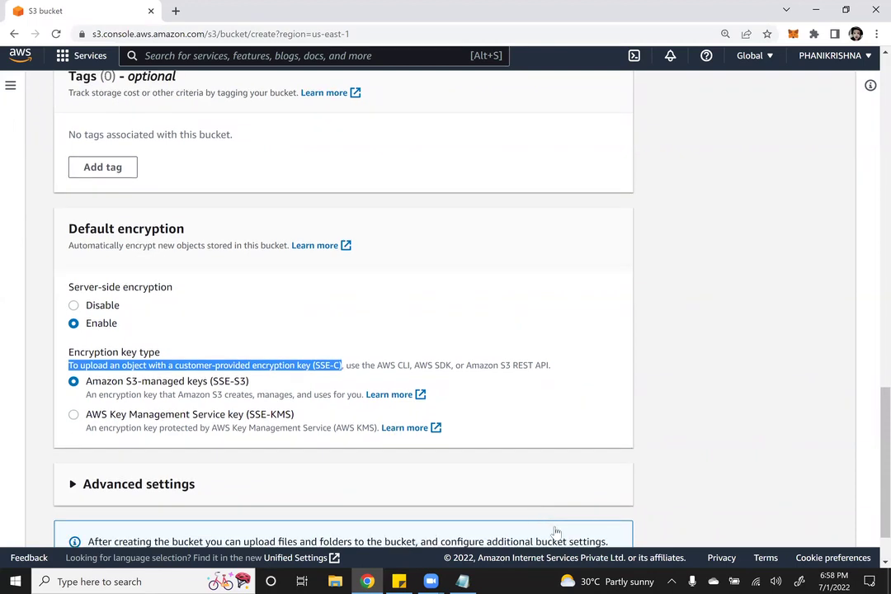
{"action": "scroll", "coordinate": [592, 524], "scroll_direction": "down", "scroll_amount": 1}
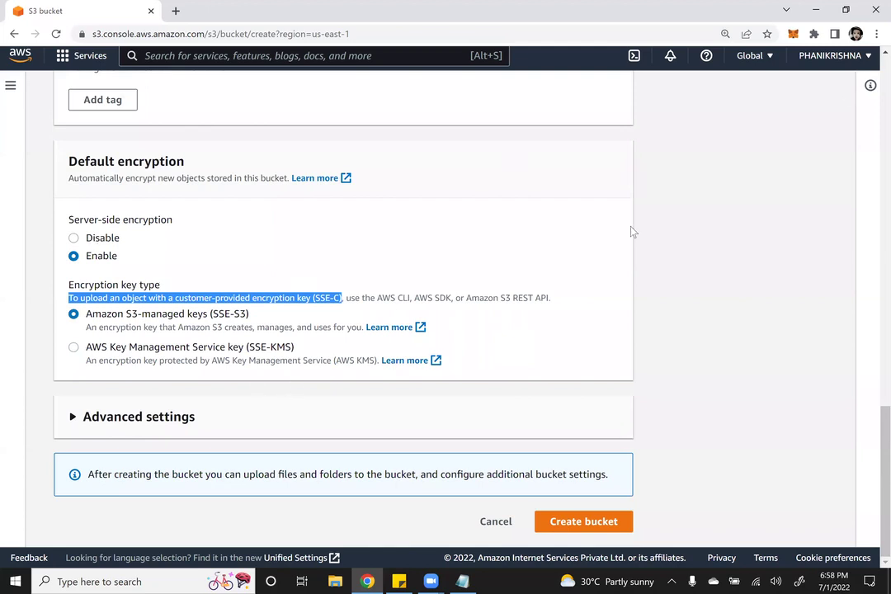
{"action": "key", "text": "Return"}
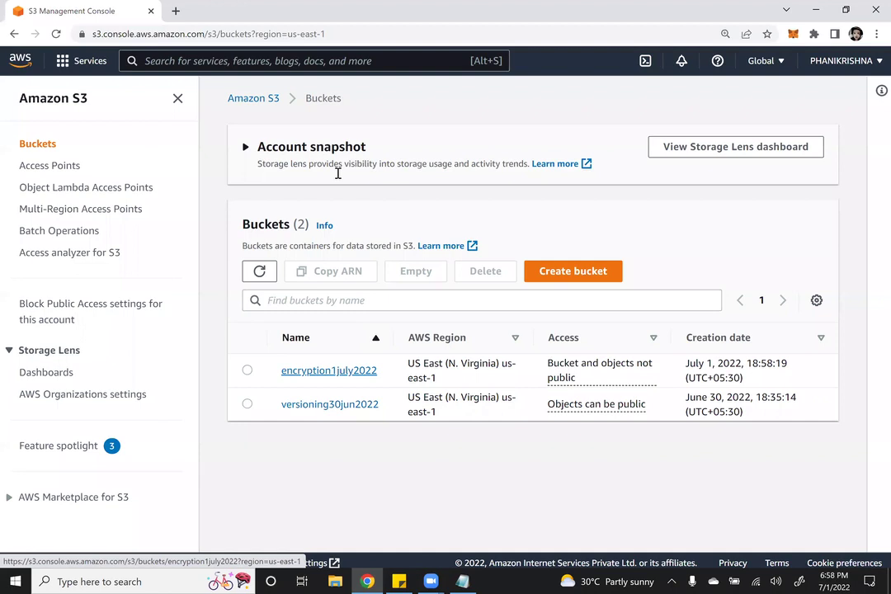
- Open the properties of the encryption1july2022 bucket and save an edit to its default encryption
{"action": "key", "text": "Return"}
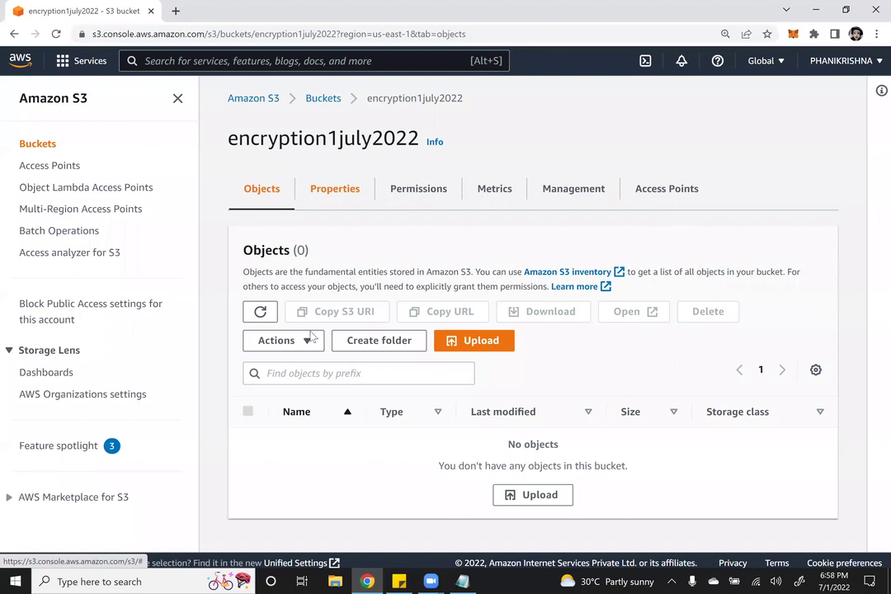
{"action": "left_click", "coordinate": [335, 188]}
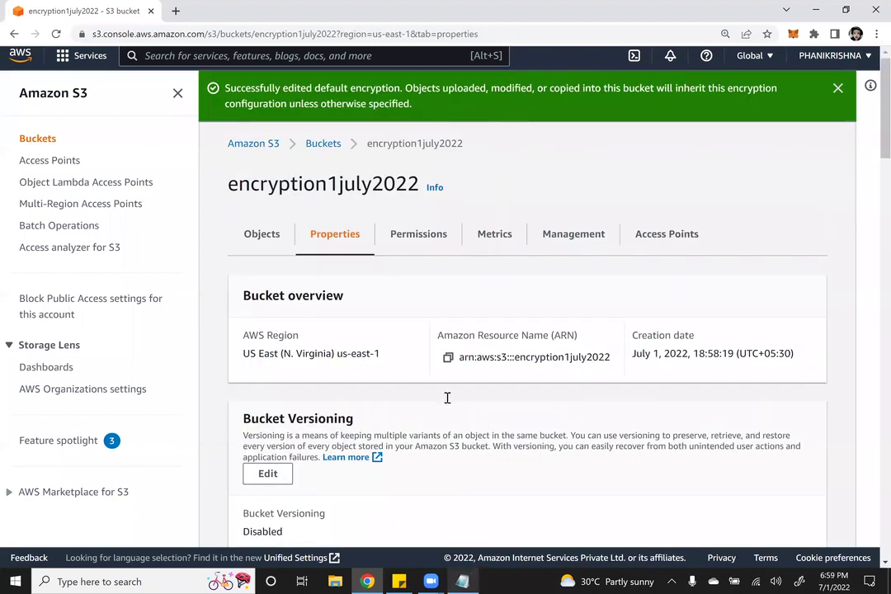
- Check the upload item in the Notepad notes, return to Chrome and upload Standard-IA.txt to the encryption1july2022 bucket
{"action": "left_click", "coordinate": [463, 582]}
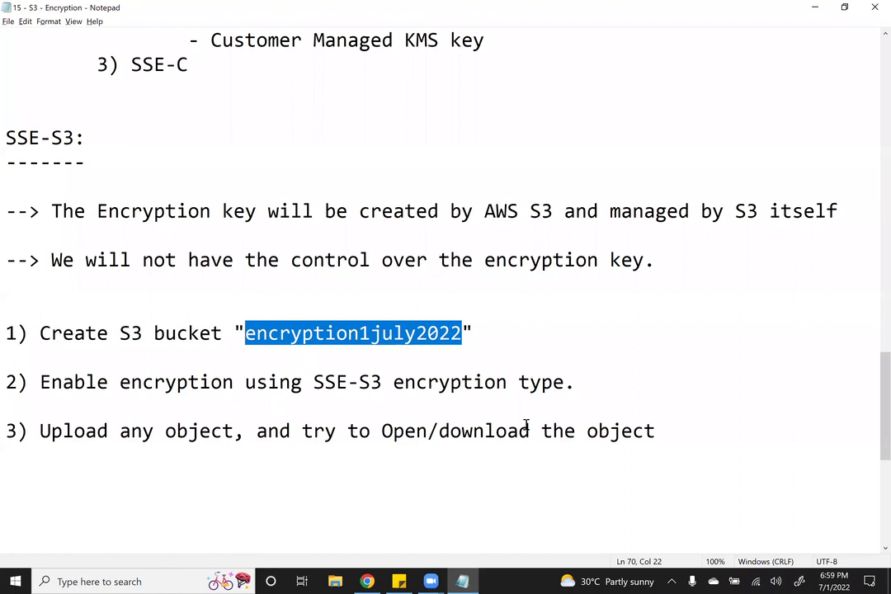
{"action": "key", "text": "alt+Tab"}
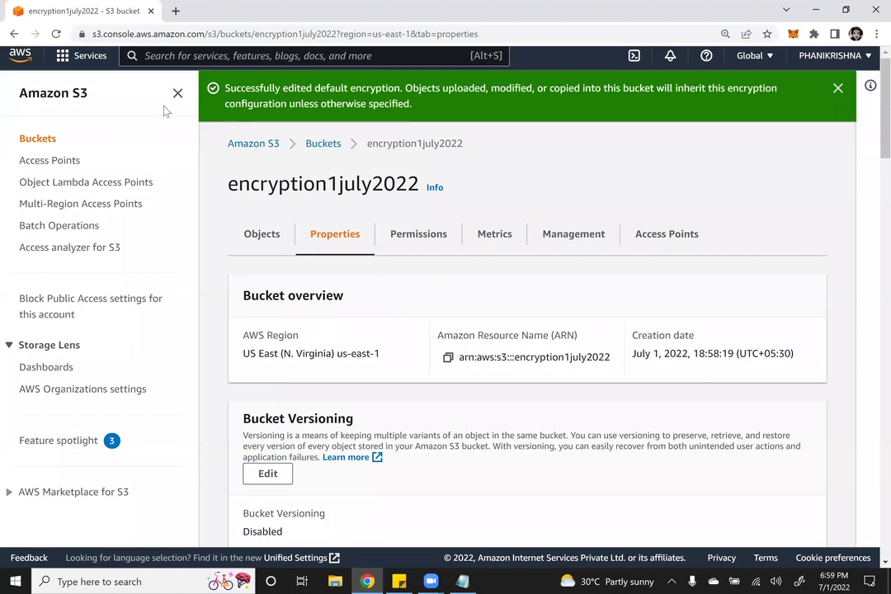
{"action": "key", "text": "alt+Left"}
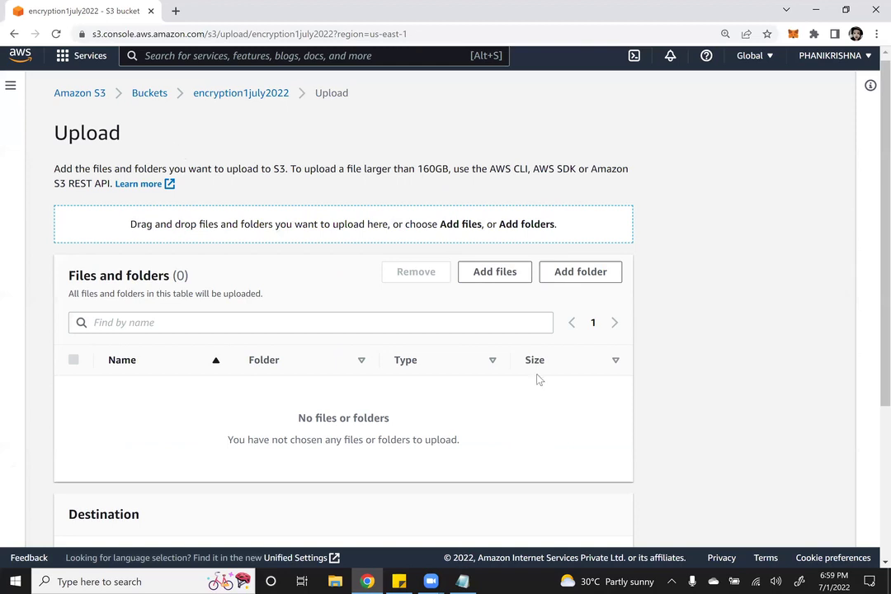
{"action": "left_click", "coordinate": [495, 271]}
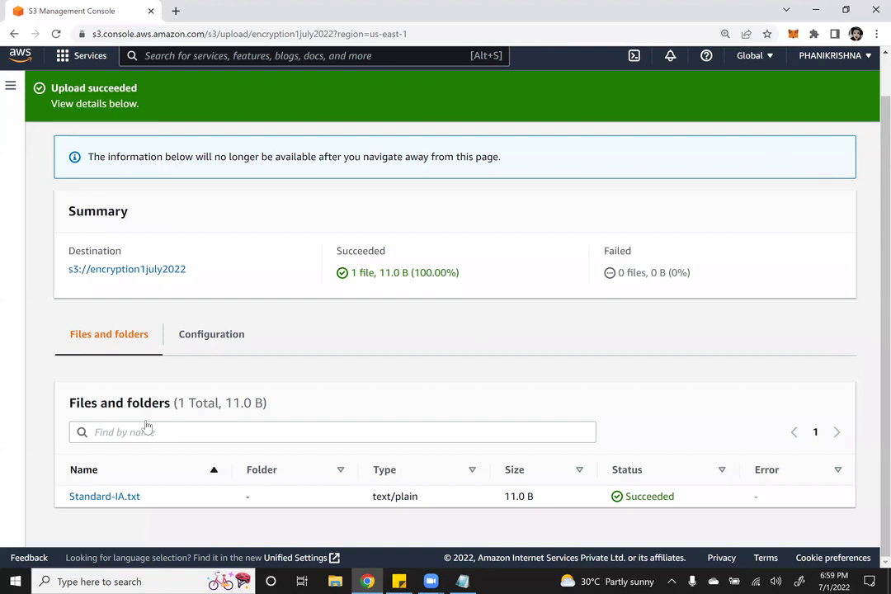
- Review the properties of the uploaded Standard-IA.txt object and open the object in the browser
{"action": "scroll", "coordinate": [147, 438], "scroll_direction": "up", "scroll_amount": 1}
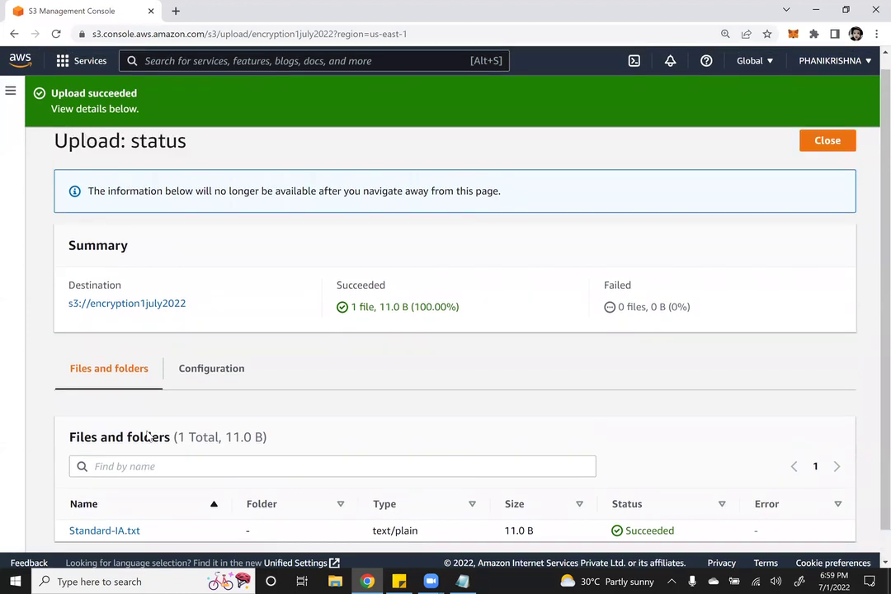
{"action": "scroll", "coordinate": [147, 438], "scroll_direction": "up", "scroll_amount": 1}
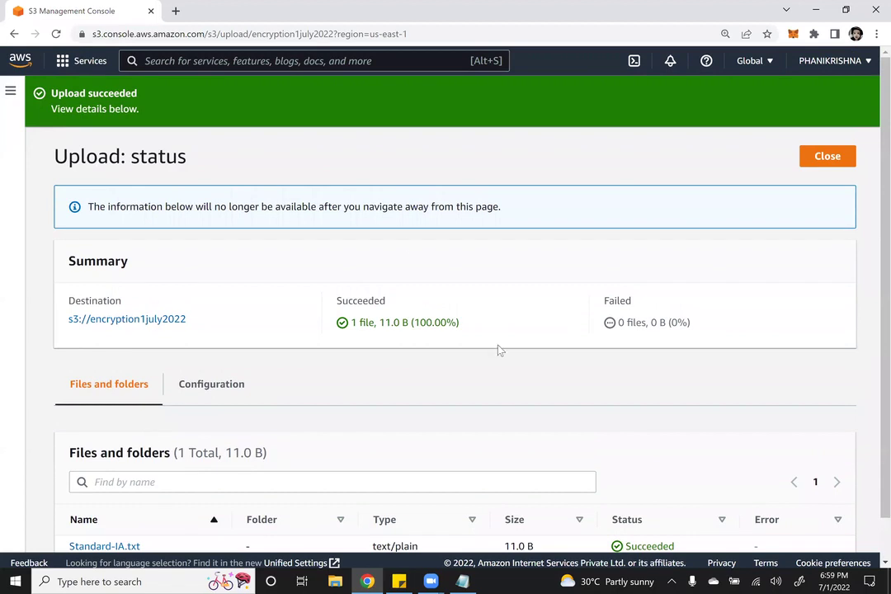
{"action": "key", "text": "Return"}
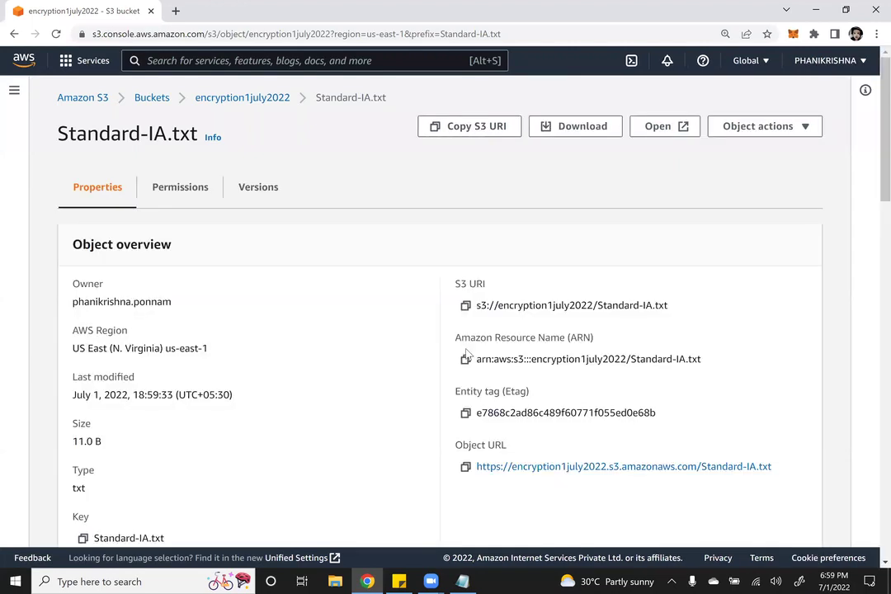
{"action": "scroll", "coordinate": [159, 265], "scroll_direction": "down", "scroll_amount": 1}
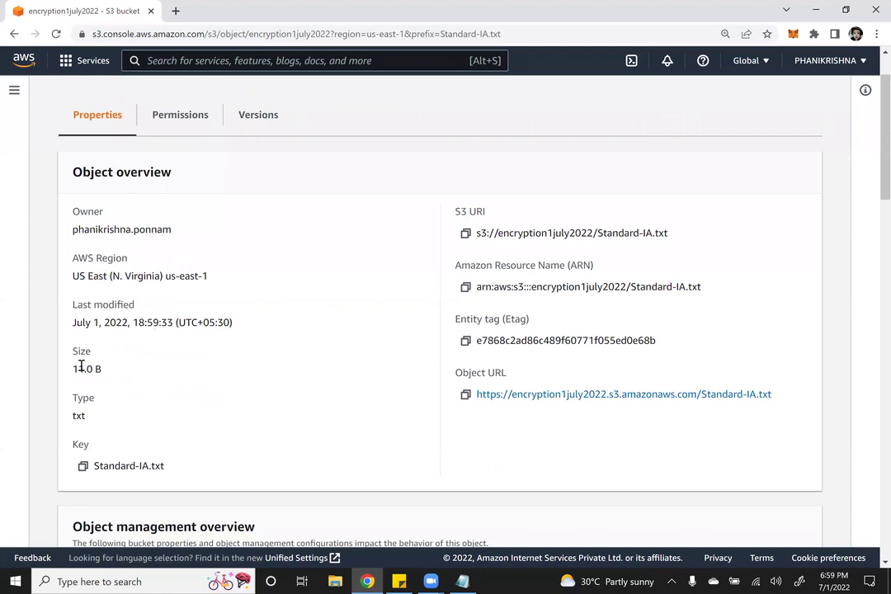
{"action": "scroll", "coordinate": [76, 366], "scroll_direction": "down", "scroll_amount": 2}
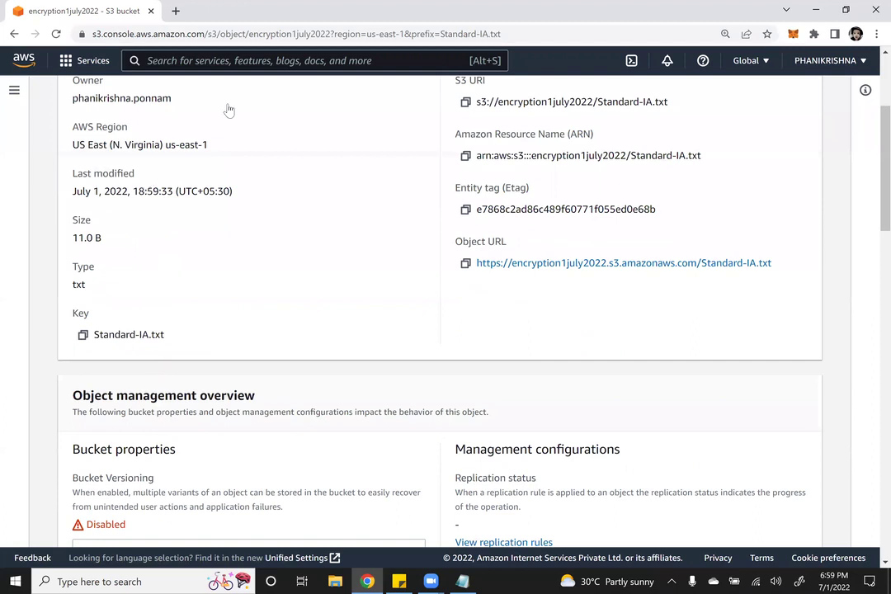
{"action": "scroll", "coordinate": [277, 161], "scroll_direction": "down", "scroll_amount": 1}
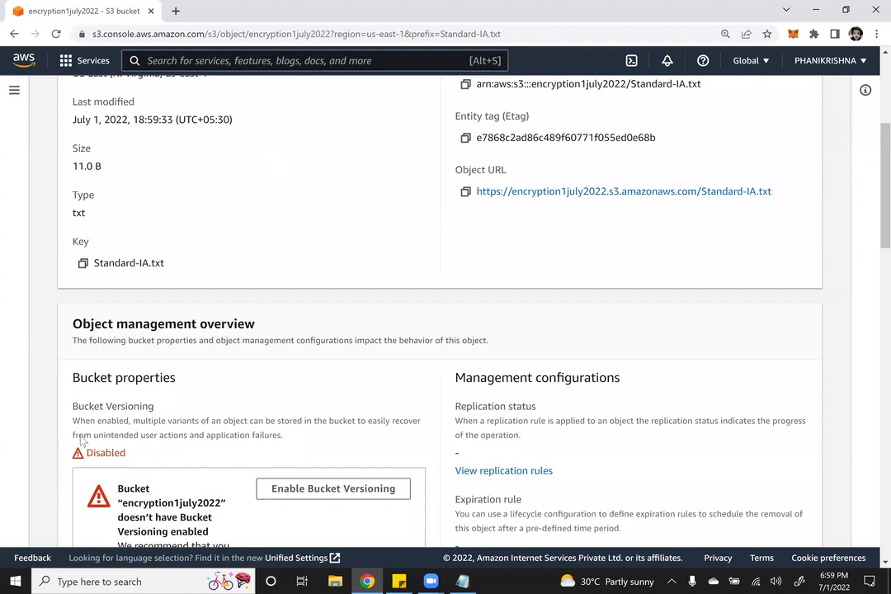
{"action": "scroll", "coordinate": [470, 320], "scroll_direction": "down", "scroll_amount": 2}
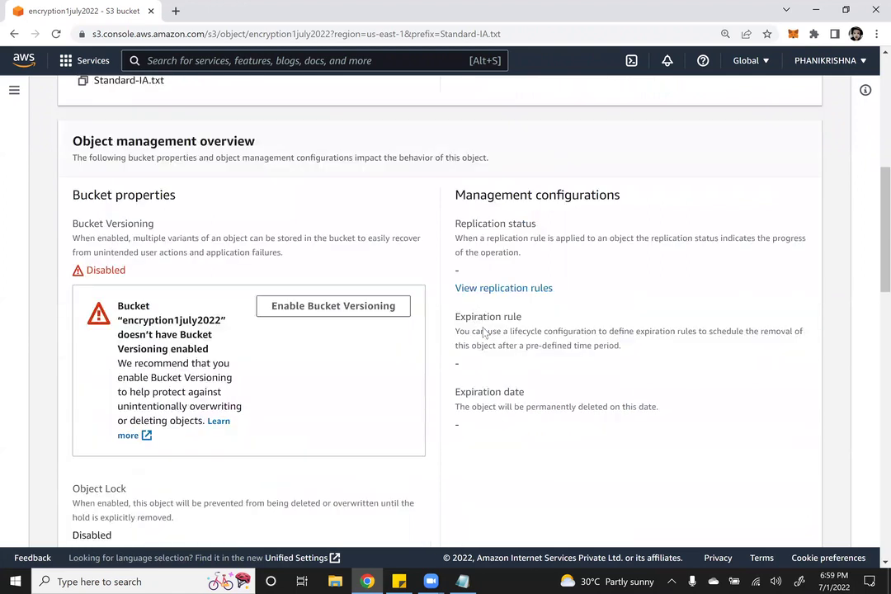
{"action": "scroll", "coordinate": [234, 156], "scroll_direction": "down", "scroll_amount": 5}
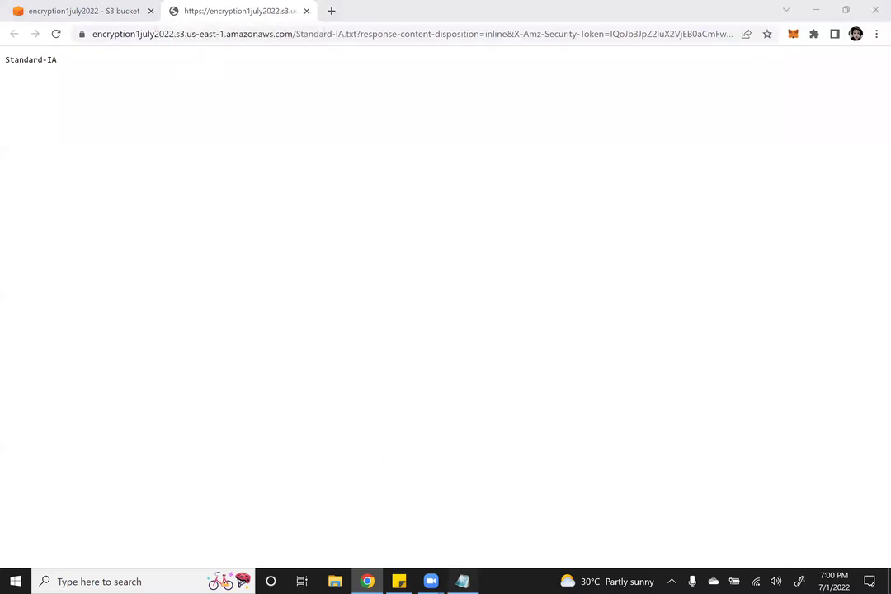
- Switch to the Notepad notes and add an underlined "SSE-KMS:" heading with blank lines below the SSE-S3 steps
{"action": "key", "text": "alt+Tab"}
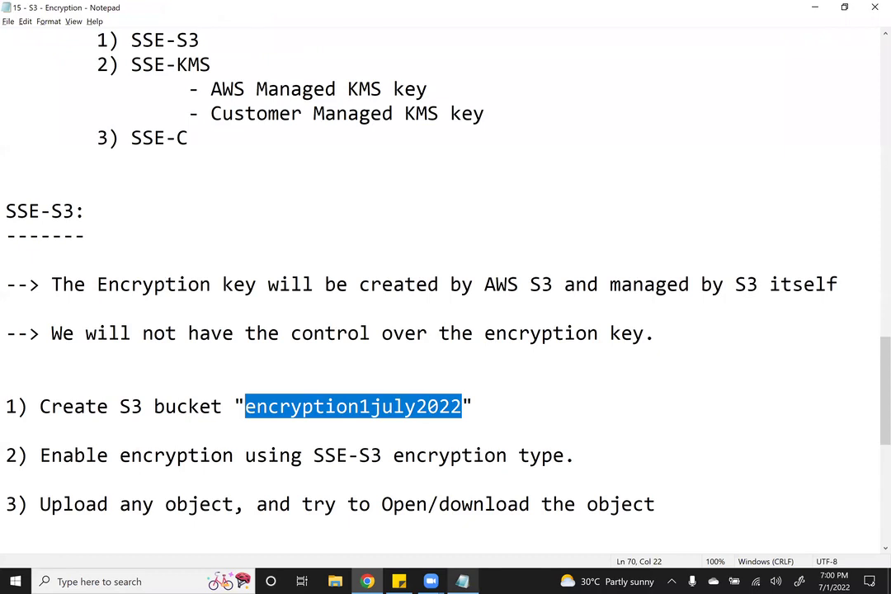
{"action": "scroll", "coordinate": [445, 289], "scroll_direction": "down", "scroll_amount": 1}
{"action": "type", "text": "SSE-KMS"}
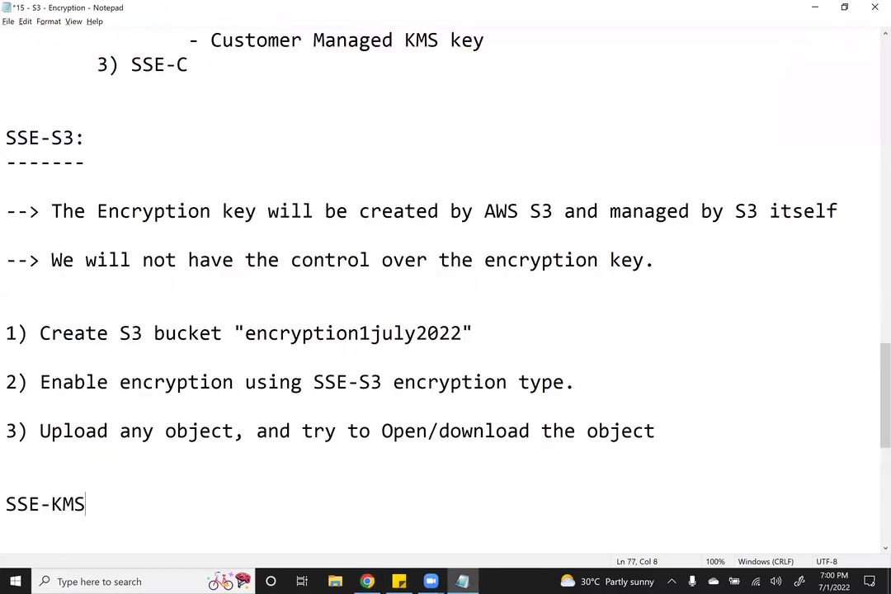
{"action": "type", "text": ":"}
{"action": "key", "text": "Return"}
{"action": "type", "text": "---------"}
{"action": "key", "text": "BackSpace"}
{"action": "key", "text": "Return"}
{"action": "key", "text": "Return"}
{"action": "key", "text": "Return"}
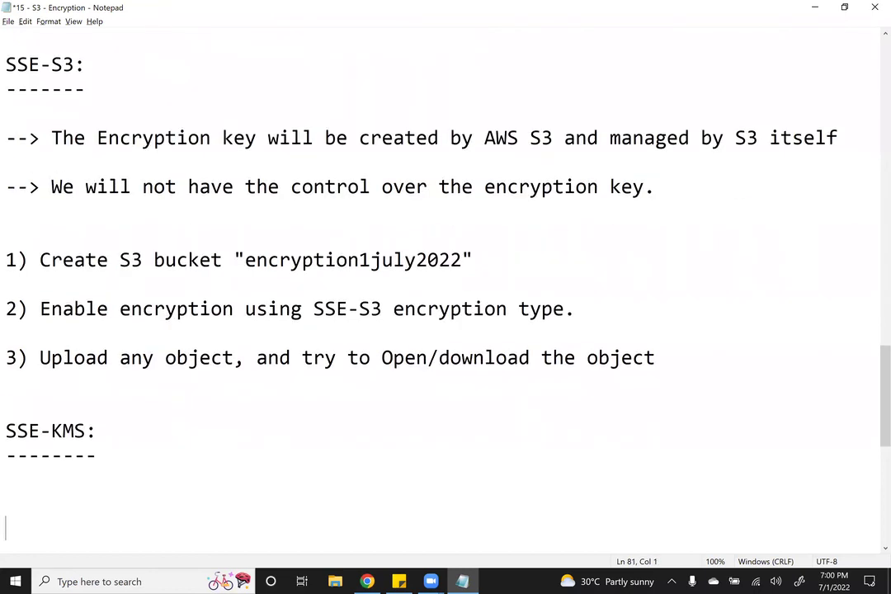
{"action": "key", "text": "Return"}
{"action": "key", "text": "Return"}
{"action": "key", "text": "Return"}
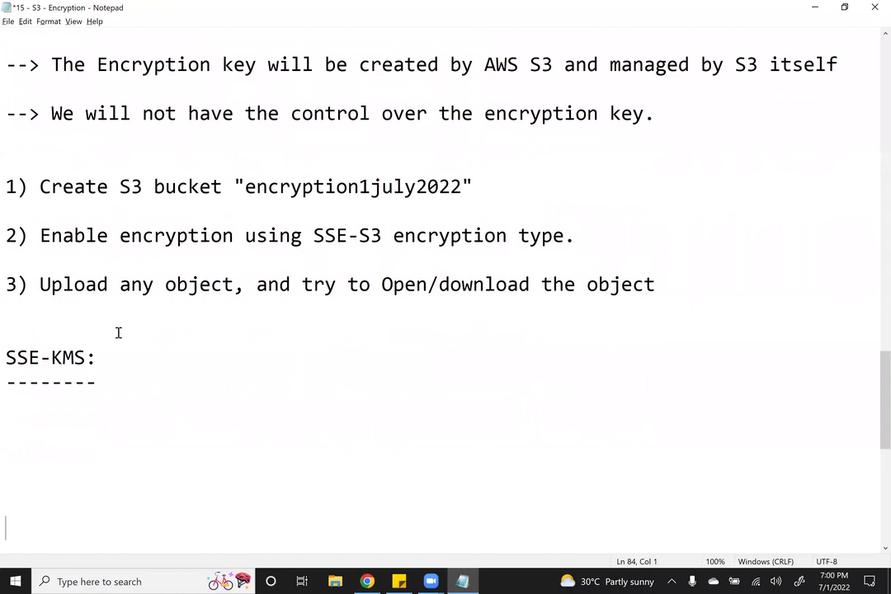
{"action": "key", "text": "Return"}
{"action": "key", "text": "Return"}
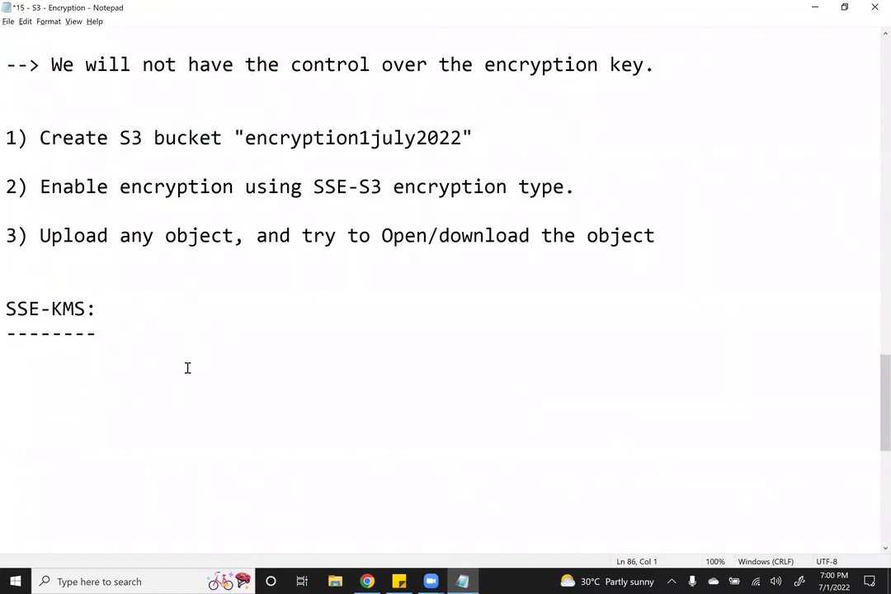
- Expand the heading to "SSE-KMS [Key Management Service]:", lengthen its dashed underline to match, and start a "-->" note below
{"action": "key", "text": "Up"}
{"action": "key", "text": "Up"}
{"action": "key", "text": "Up"}
{"action": "key", "text": "Up"}
{"action": "key", "text": "Up"}
{"action": "key", "text": "Up"}
{"action": "key", "text": "Up"}
{"action": "key", "text": "Up"}
{"action": "key", "text": "Up"}
{"action": "key", "text": "End"}
{"action": "key", "text": "Left"}
{"action": "type", "text": "[Ke"}
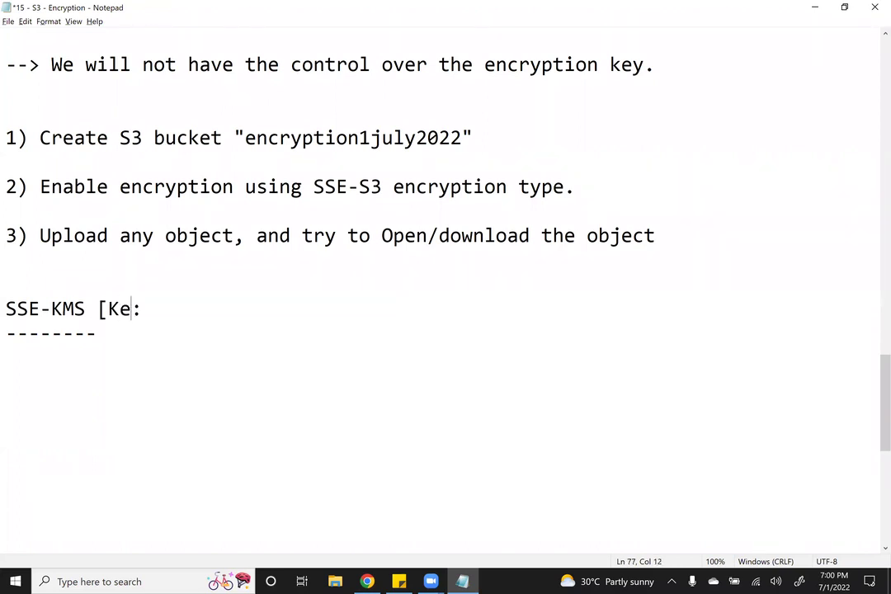
{"action": "type", "text": "y Management Service"}
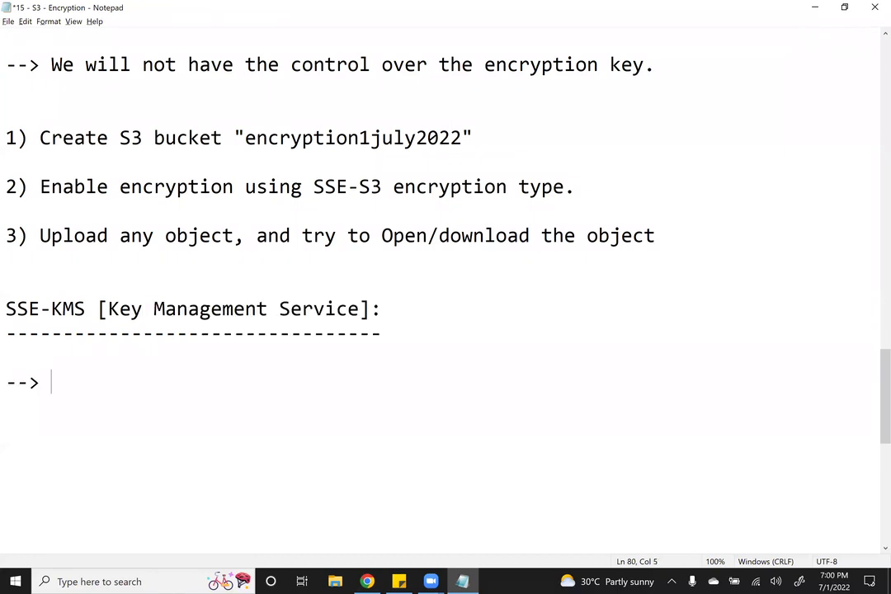
- Write the note text "KMS is an AWS Service by using which we can create our" under the SSE-KMS heading
{"action": "type", "text": "KMS s"}
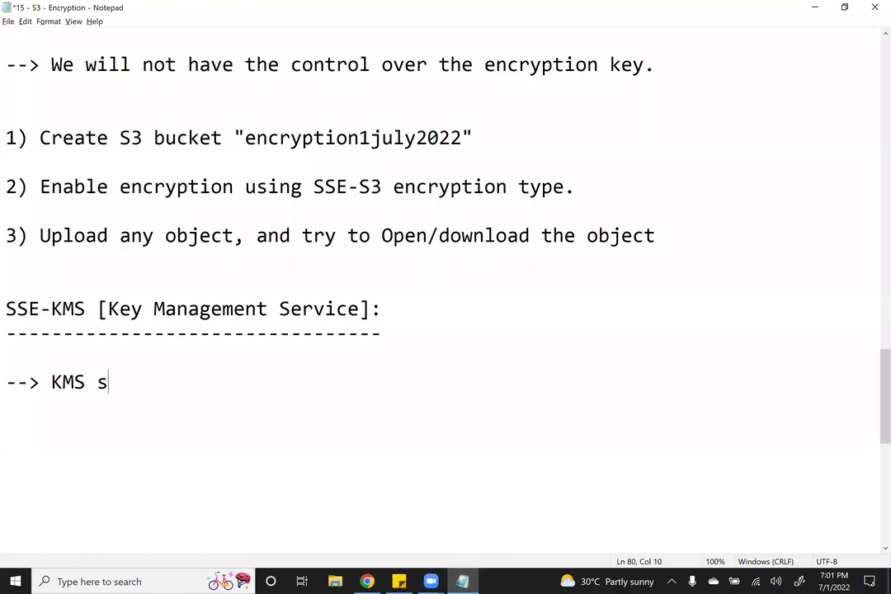
{"action": "key", "text": "BackSpace"}
{"action": "type", "text": "is an AWS Service by using which w"}
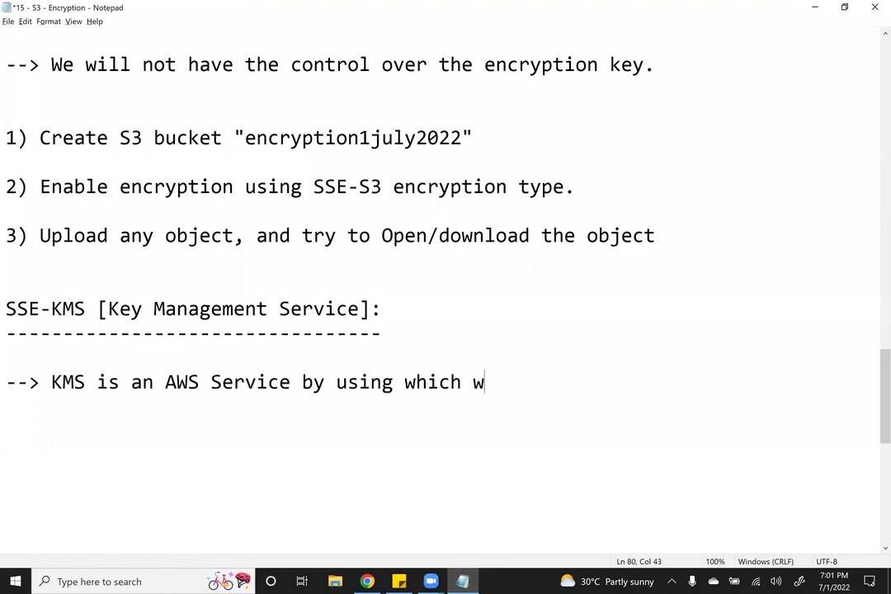
{"action": "type", "text": "e can create our iwn Key"}
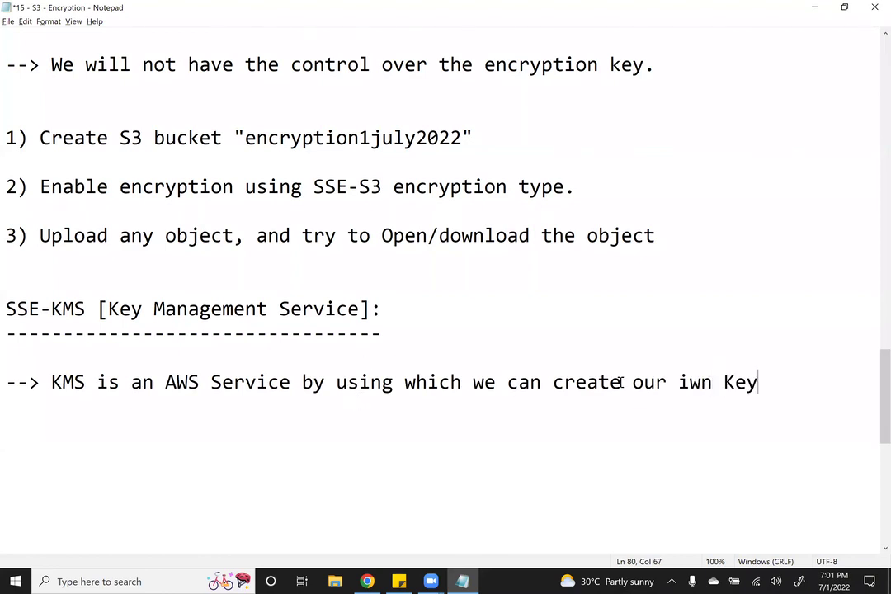
{"action": "key", "text": "BackSpace"}
{"action": "key", "text": "BackSpace"}
{"action": "key", "text": "BackSpace"}
{"action": "key", "text": "BackSpace"}
{"action": "key", "text": "BackSpace"}
{"action": "key", "text": "BackSpace"}
{"action": "key", "text": "BackSpace"}
- Insert "/Manage" after "create" in the KMS note and end the sentence with "encryption keys."
{"action": "key", "text": "Left"}
{"action": "key", "text": "Left"}
{"action": "key", "text": "Left"}
{"action": "key", "text": "Left"}
{"action": "key", "text": "Left"}
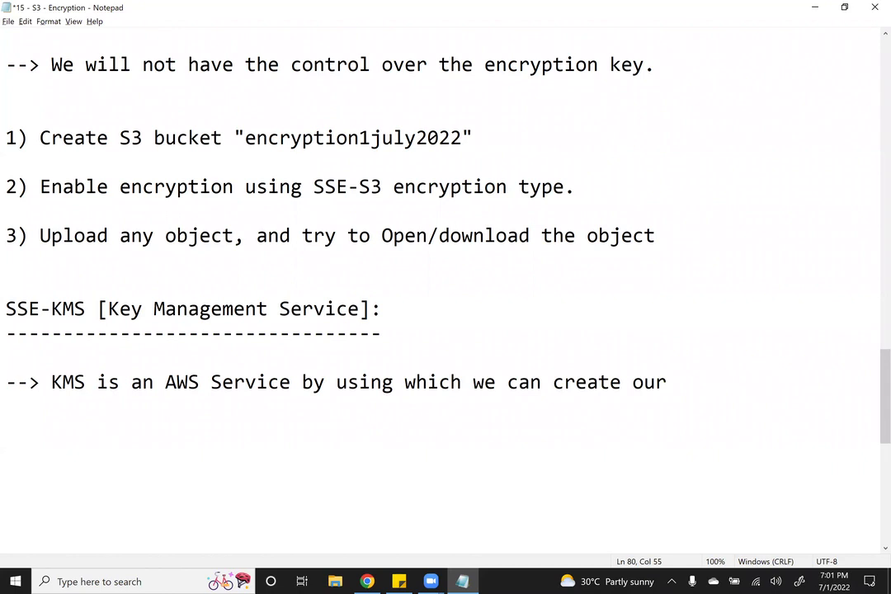
{"action": "type", "text": "/Manage"}
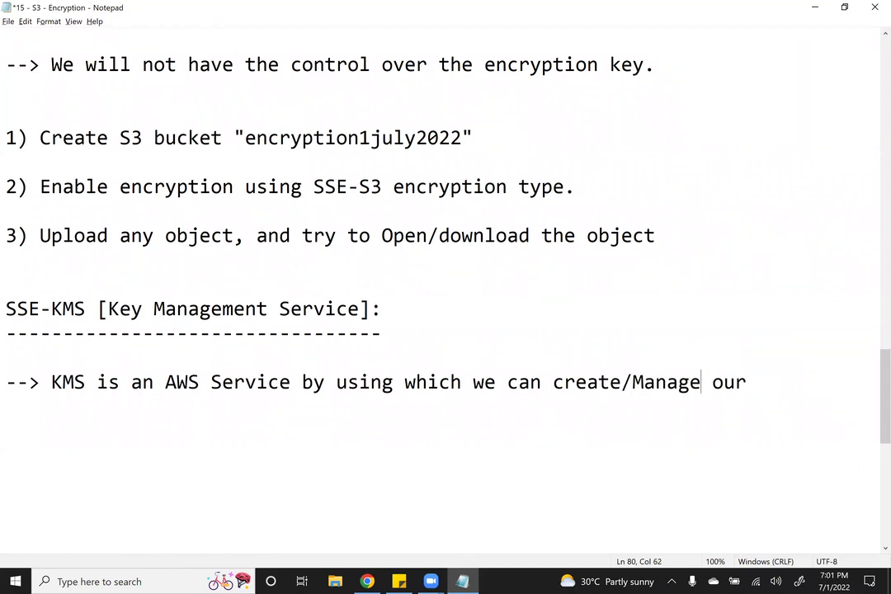
{"action": "key", "text": "End"}
{"action": "type", "text": "encryption keys."}
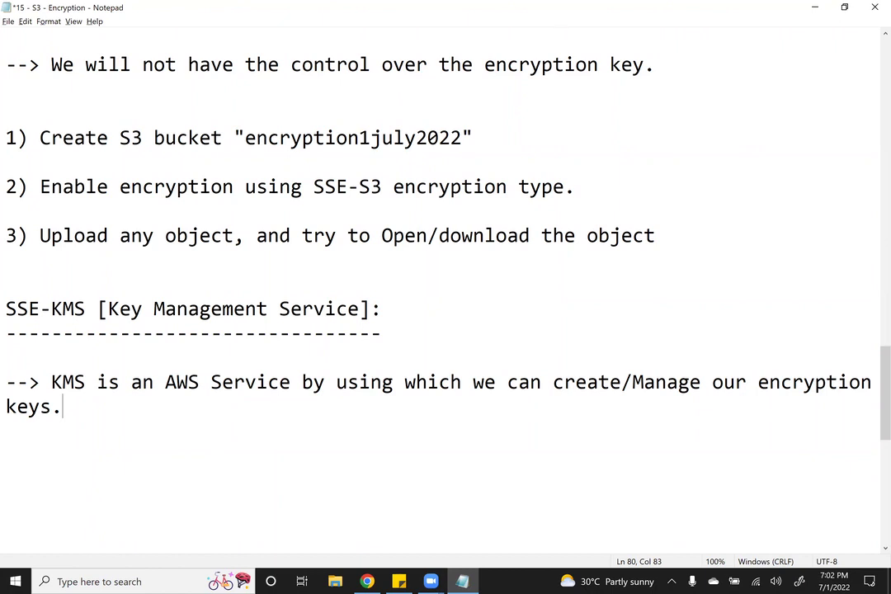
- Add the indented list items "a) AWS Managed KMS Key" and "b) Customer Managed KMS key" below the KMS note
{"action": "key", "text": "Return"}
{"action": "key", "text": "Return"}
{"action": "key", "text": "Tab"}
{"action": "type", "text": "a) KMS"}
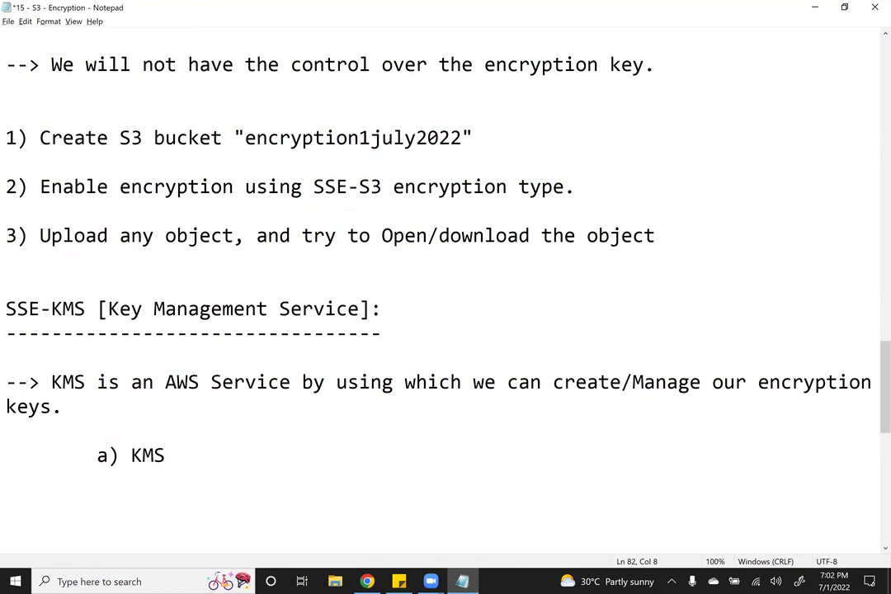
{"action": "key", "text": "BackSpace"}
{"action": "key", "text": "BackSpace"}
{"action": "key", "text": "BackSpace"}
{"action": "type", "text": "AWS Managed K"}
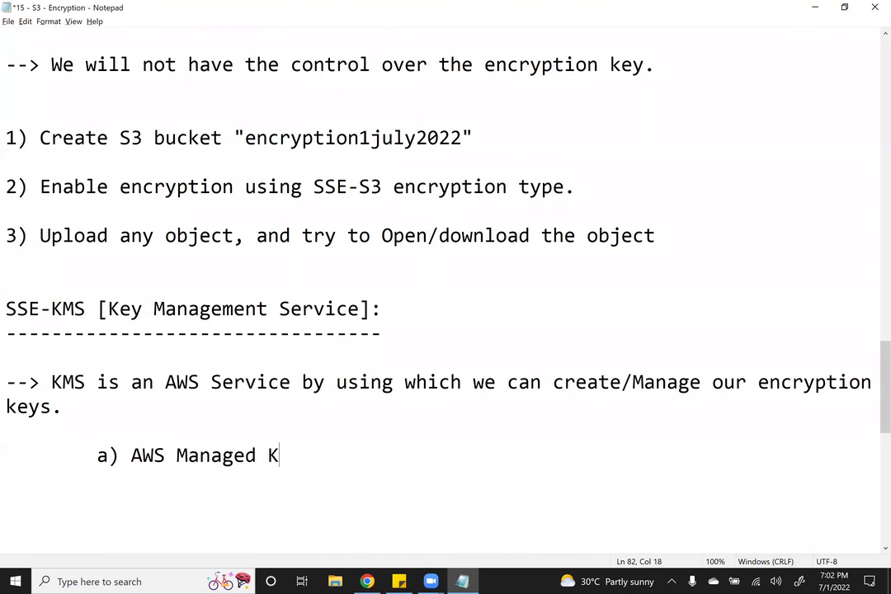
{"action": "type", "text": "MS Key"}
{"action": "key", "text": "Return"}
{"action": "key", "text": "Tab"}
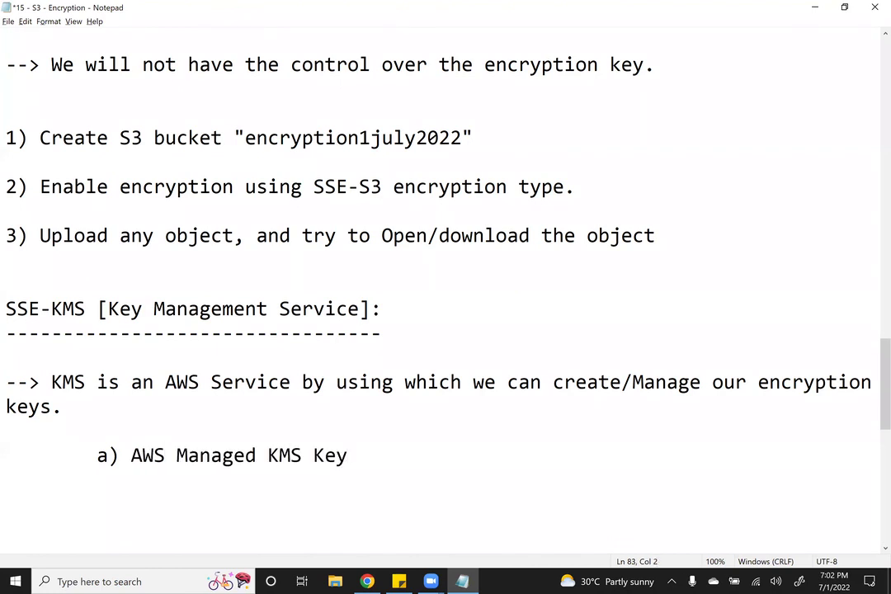
{"action": "type", "text": "b) Customer Manage"}
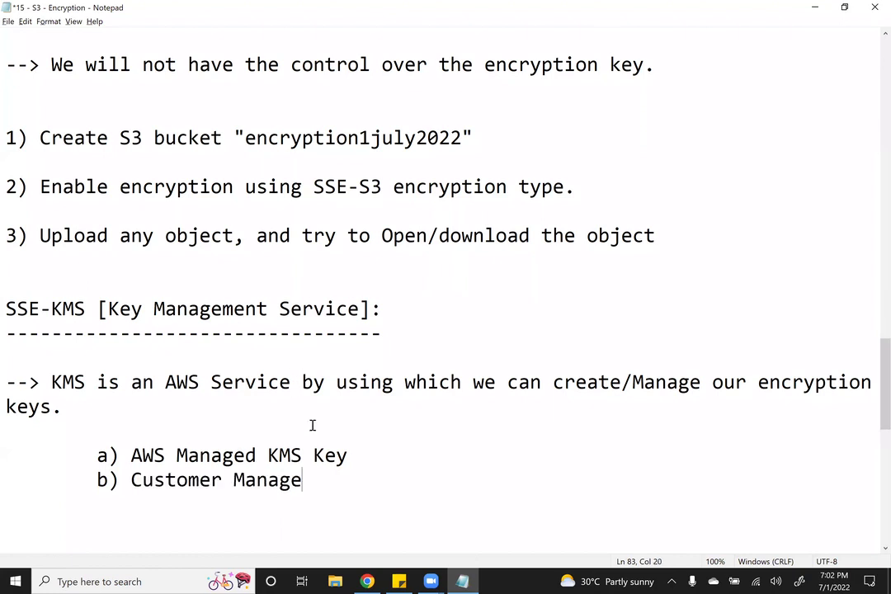
{"action": "type", "text": "d KMS key"}
- Append "--> AWS will create an encryption using KMS Service" to item a) AWS Managed KMS Key
{"action": "left_click", "coordinate": [347, 455]}
{"action": "type", "text": "--"}
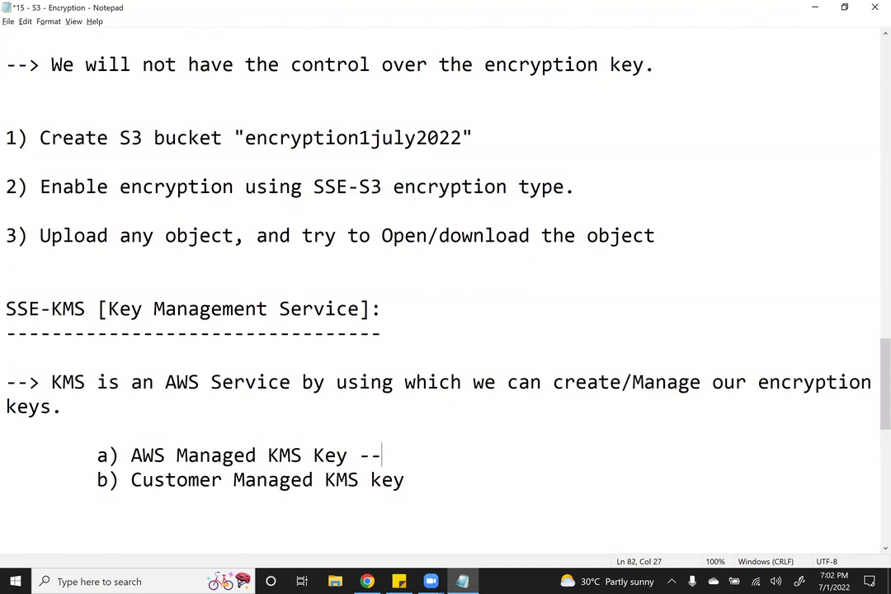
{"action": "type", "text": "> AWS will create an encry"}
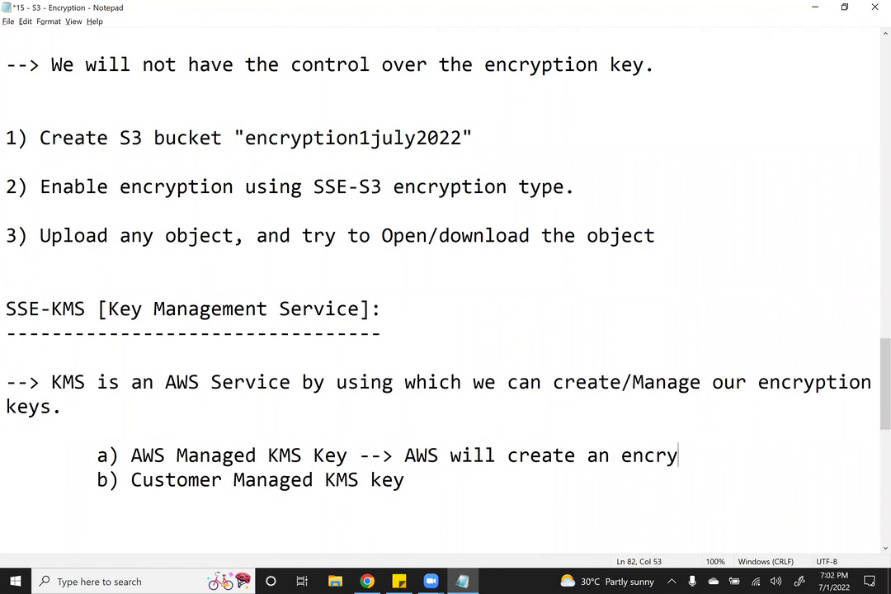
{"action": "type", "text": "ptio"}
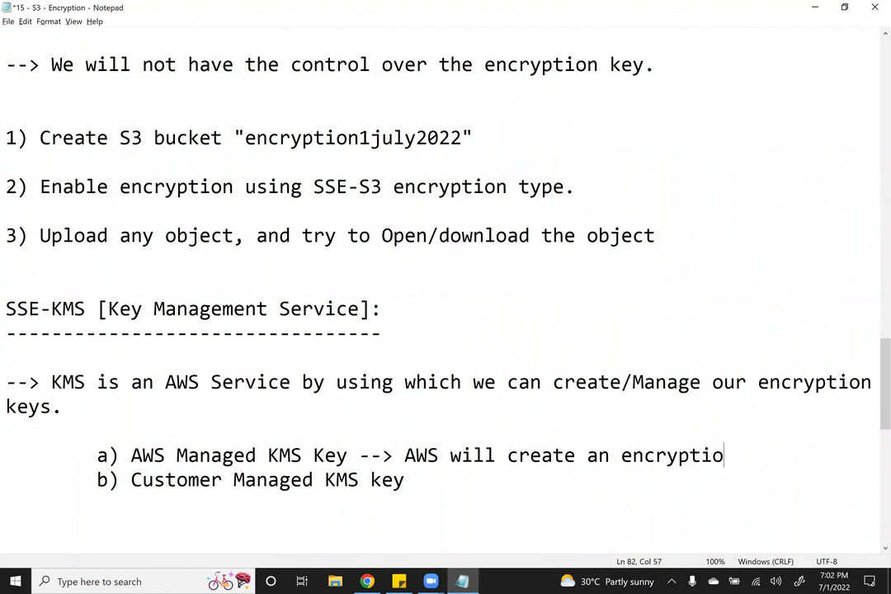
{"action": "type", "text": "n using KMS "}
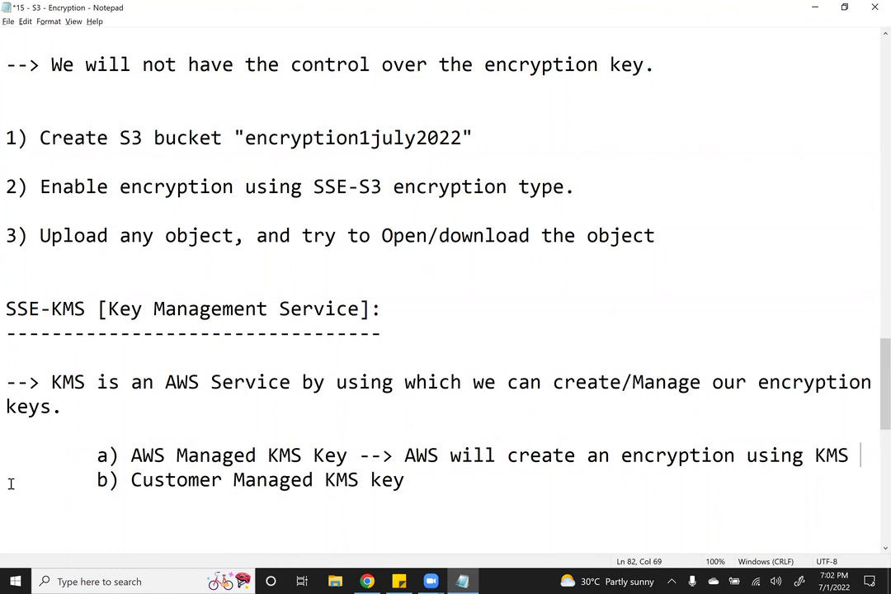
{"action": "type", "text": "Service"}
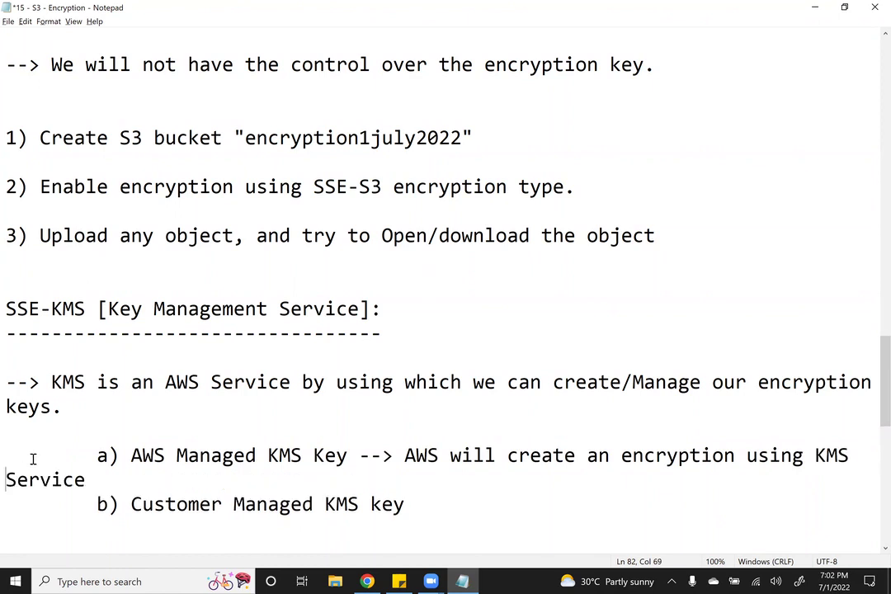
- Indent the wrapped word "Service" so it sits beneath the description text of item a)
{"action": "key", "text": "Home"}
{"action": "key", "text": "Tab"}
{"action": "key", "text": "Tab"}
{"action": "key", "text": "Tab"}
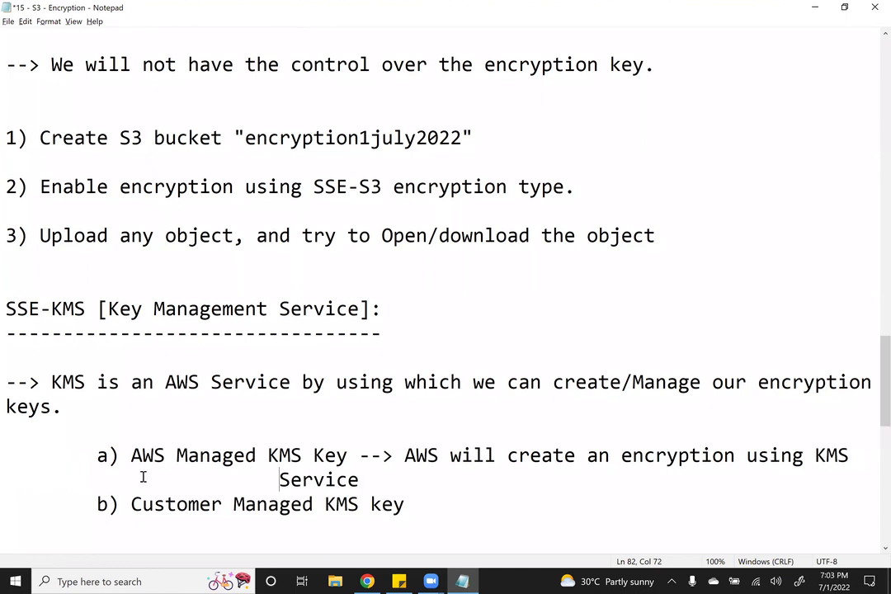
{"action": "key", "text": "Tab"}
{"action": "key", "text": "Tab"}
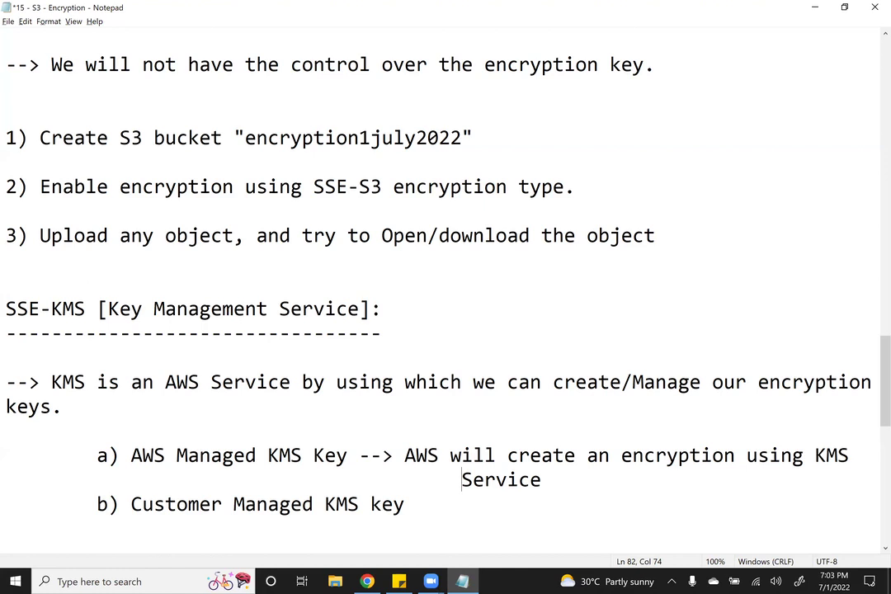
- Append "--> we have to create our own encryption using KMS Service" to item b) Customer Managed KMS key
{"action": "left_click", "coordinate": [404, 504]}
{"action": "type", "text": "--> we have to create o"}
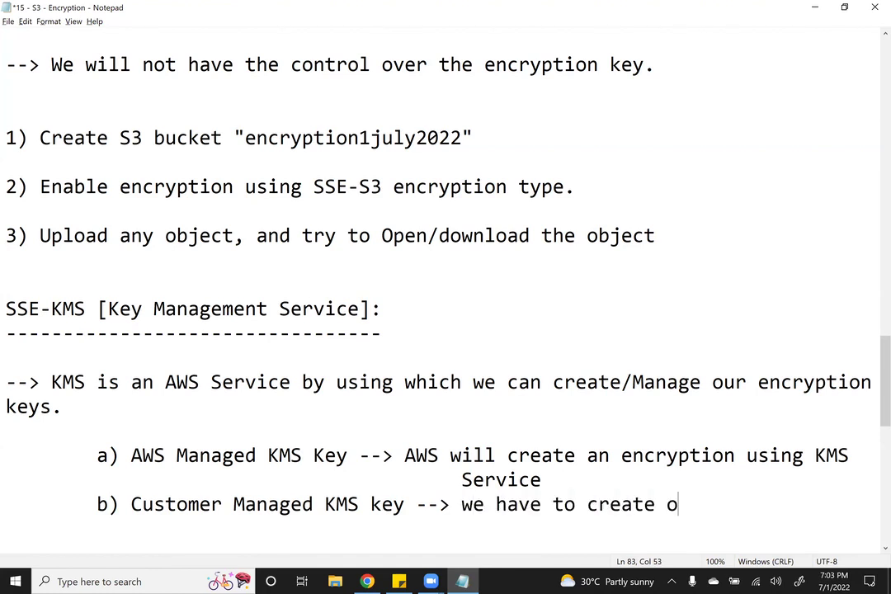
{"action": "type", "text": "ur ow"}
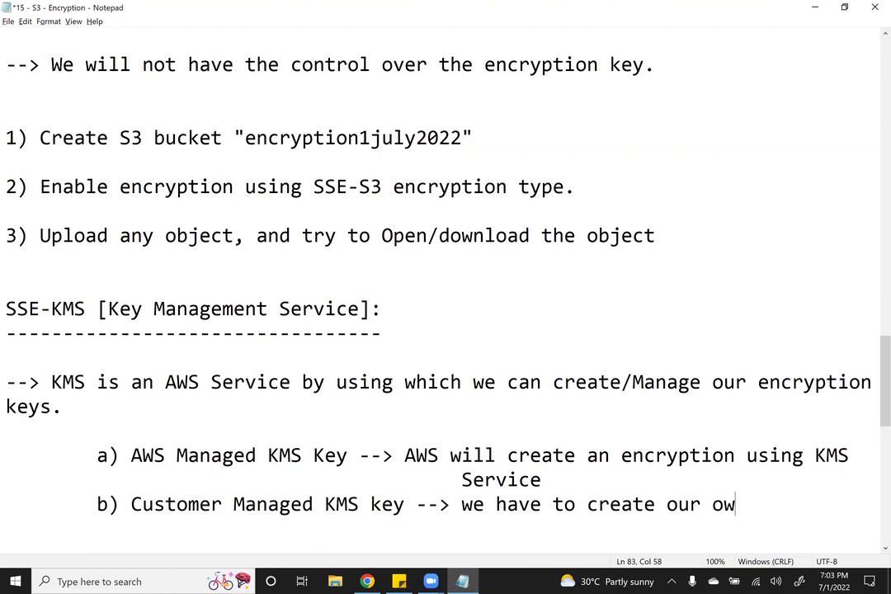
{"action": "type", "text": "n encryption us"}
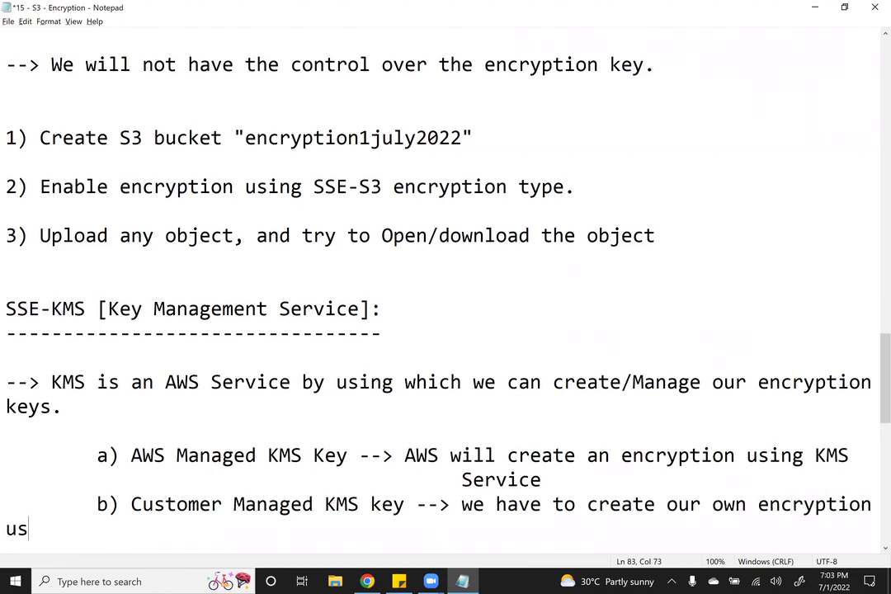
{"action": "type", "text": "ing KMS Servcoe"}
{"action": "key", "text": "BackSpace"}
{"action": "key", "text": "BackSpace"}
{"action": "key", "text": "BackSpace"}
{"action": "type", "text": "ice"}
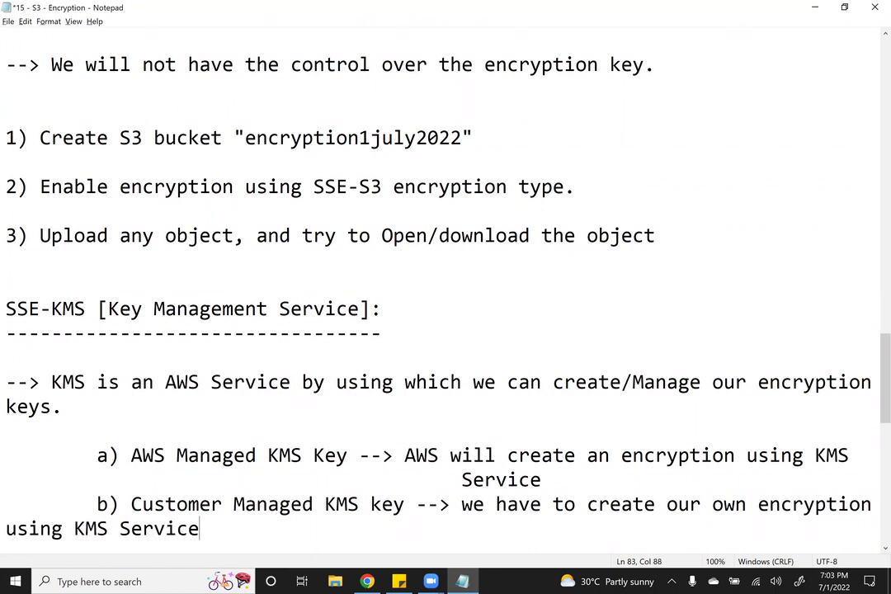
- Indent the wrapped words "using KMS Service" so they align beneath the description text of item b)
{"action": "key", "text": "Home"}
{"action": "key", "text": "Tab"}
{"action": "key", "text": "Tab"}
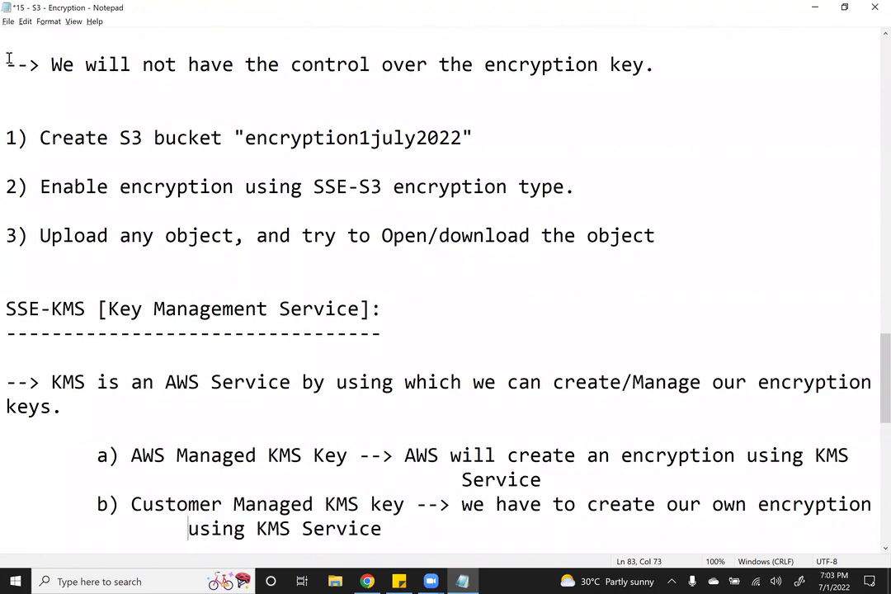
{"action": "key", "text": "Tab"}
{"action": "key", "text": "Tab"}
{"action": "key", "text": "Tab"}
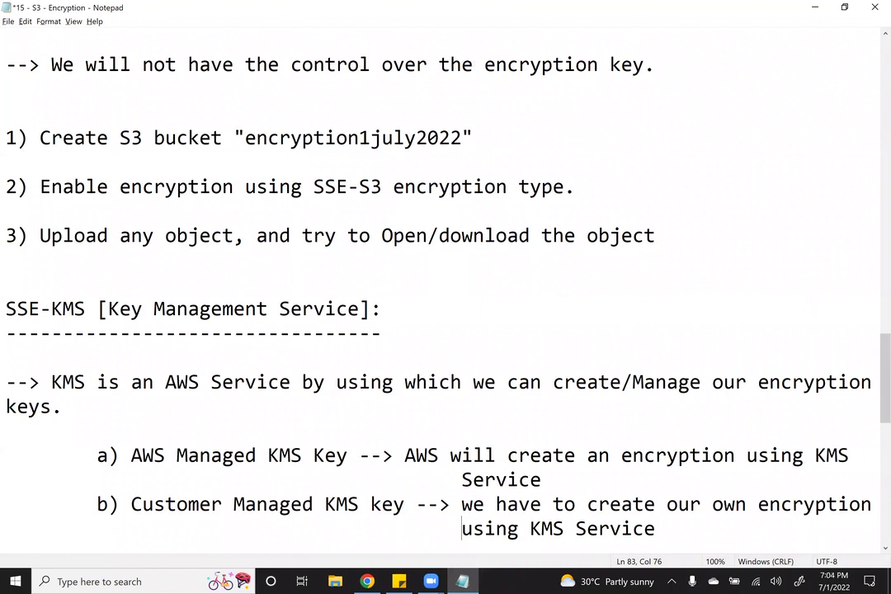
{"action": "key", "text": "End"}
{"action": "scroll", "coordinate": [446, 297], "scroll_direction": "down", "scroll_amount": 3}
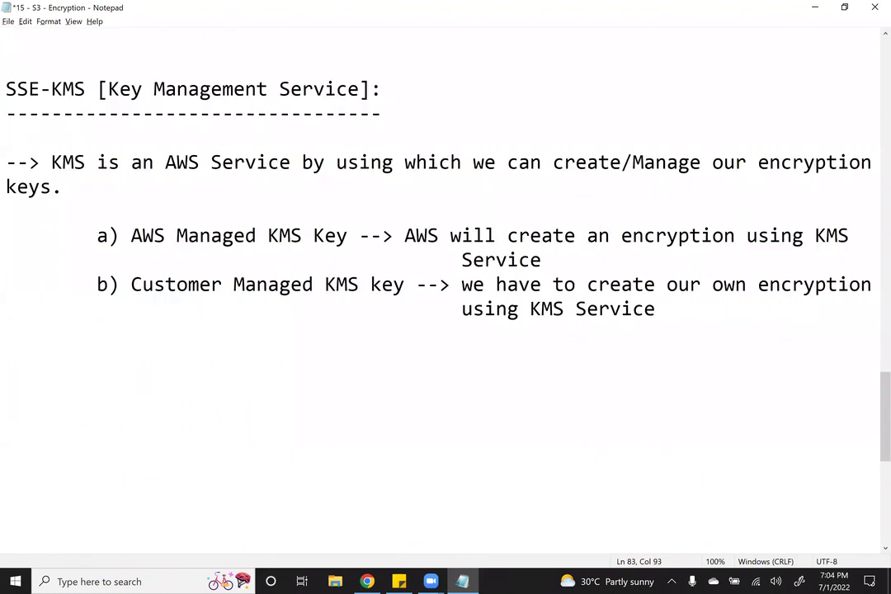
{"action": "key", "text": "Return"}
{"action": "key", "text": "Return"}
{"action": "key", "text": "Return"}
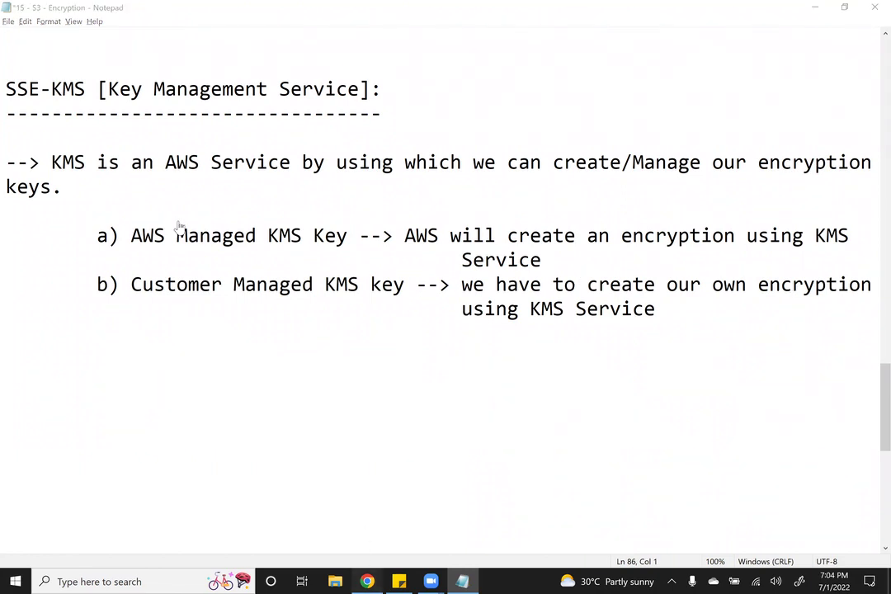
- Switch to the browser, view the objects of the encryption1july2022 bucket, and return to the Notepad notes
{"action": "key", "text": "alt+Tab"}
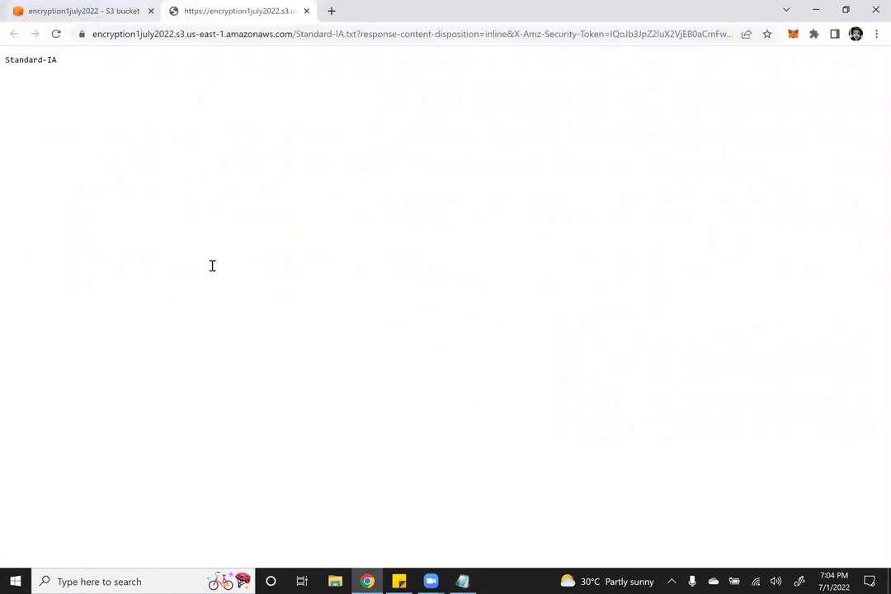
{"action": "key", "text": "ctrl+shift+Tab"}
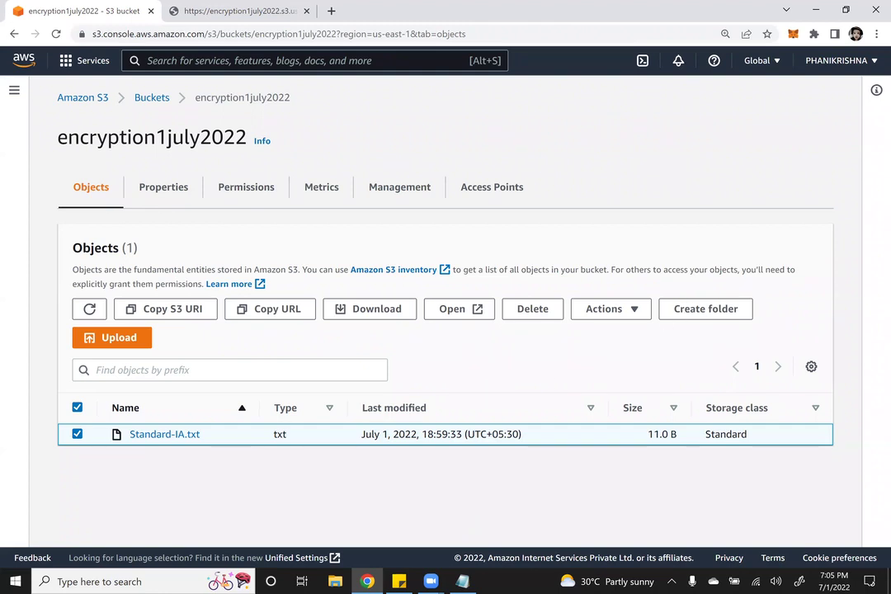
{"action": "key", "text": "alt+Tab"}
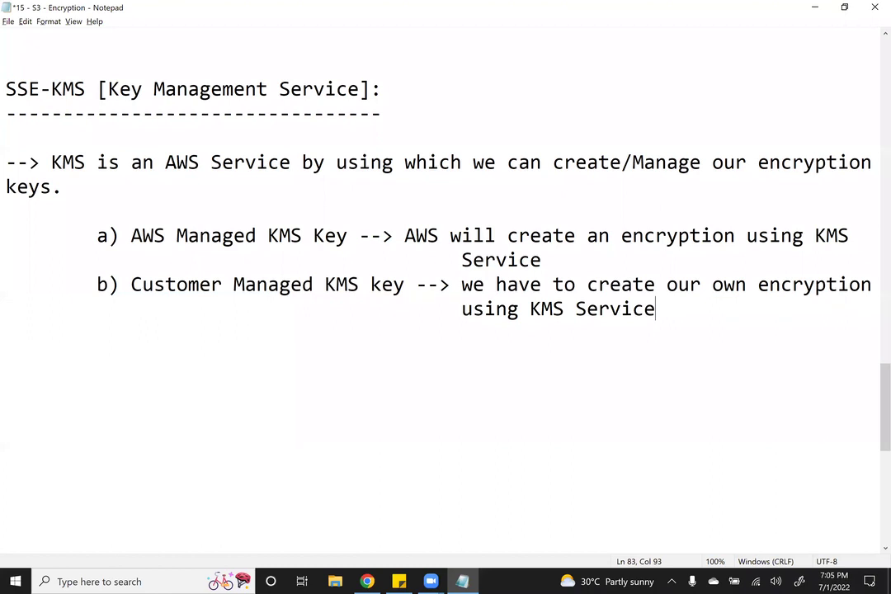
- Below the key types, start a numbered task reading "1) Upload different object into the same bucket, using"
{"action": "key", "text": "Return"}
{"action": "key", "text": "Return"}
{"action": "key", "text": "Return"}
{"action": "type", "text": "1) Upload different object into "}
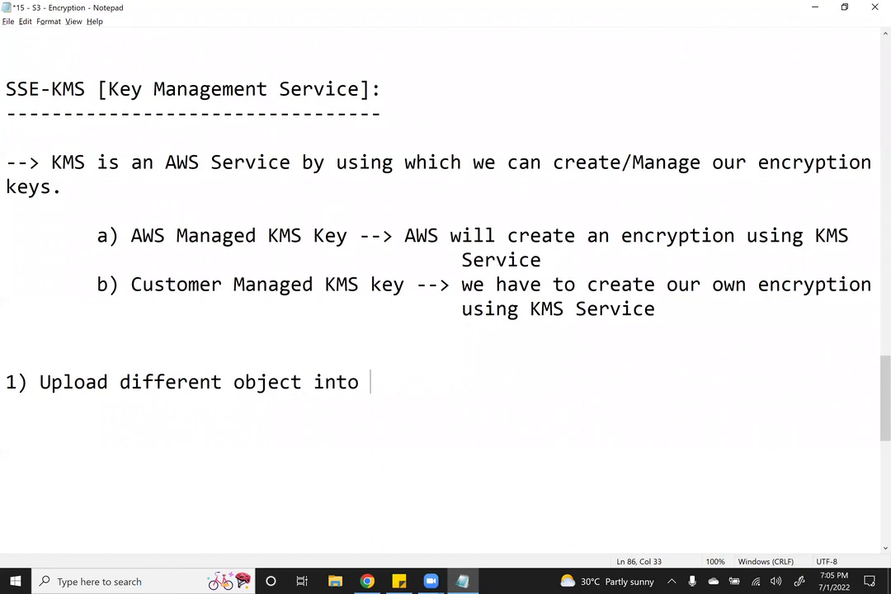
{"action": "type", "text": "the same bucket"}
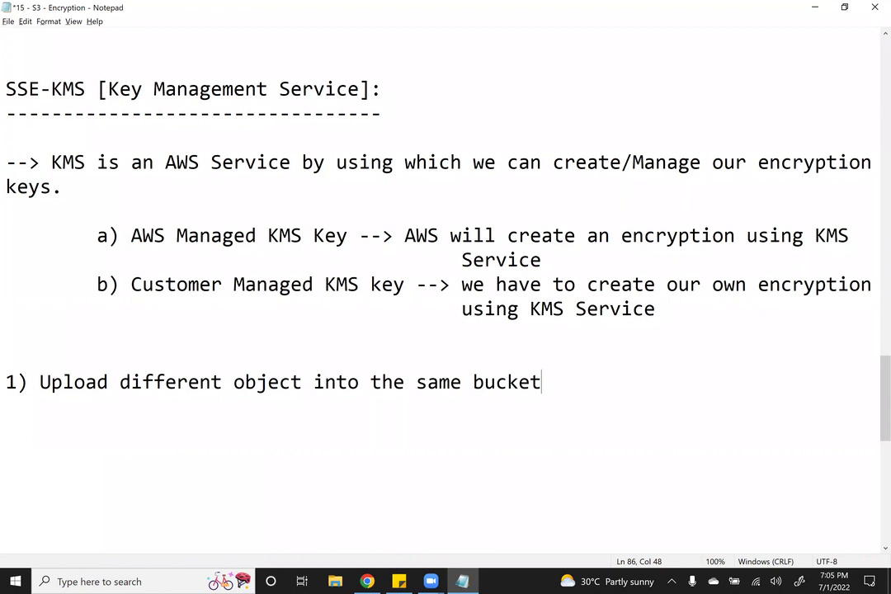
{"action": "type", "text": ", using"}
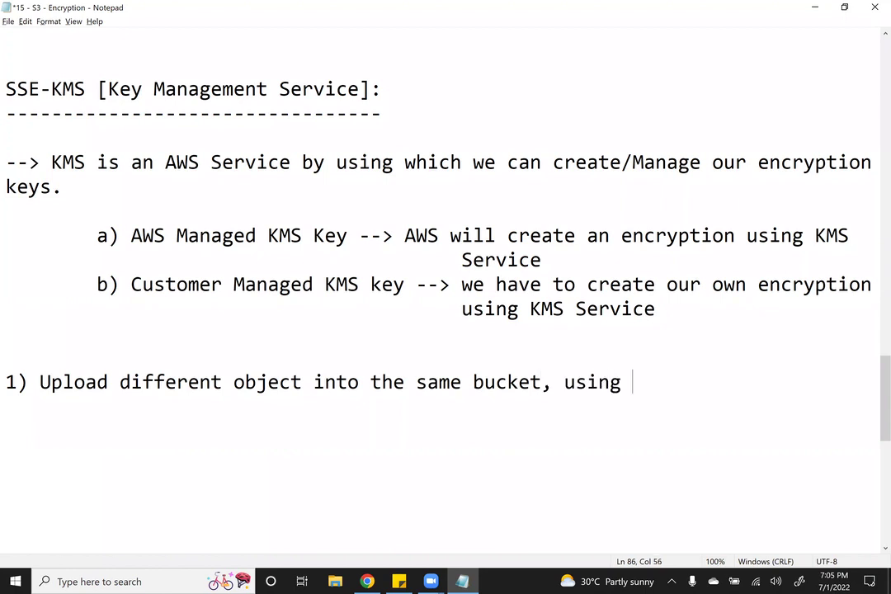
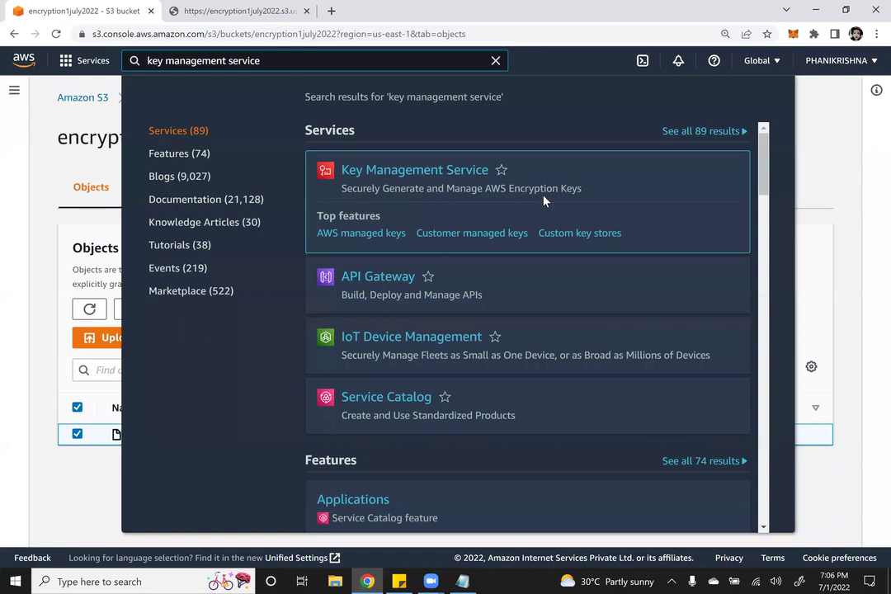
- Search the AWS services for "kms" and open the Key Management Service console
{"action": "key", "text": "ctrl+a"}
{"action": "type", "text": "kms"}
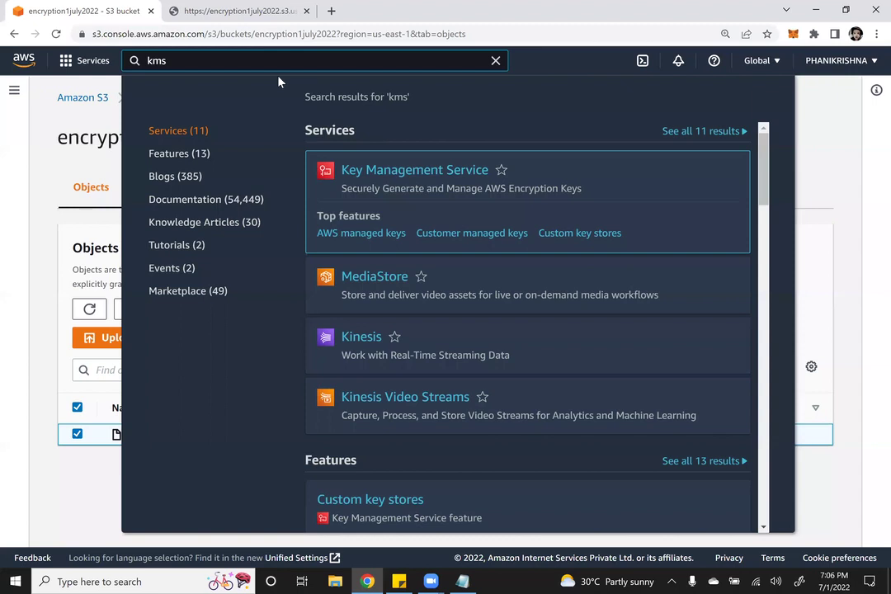
{"action": "key", "text": "Return"}
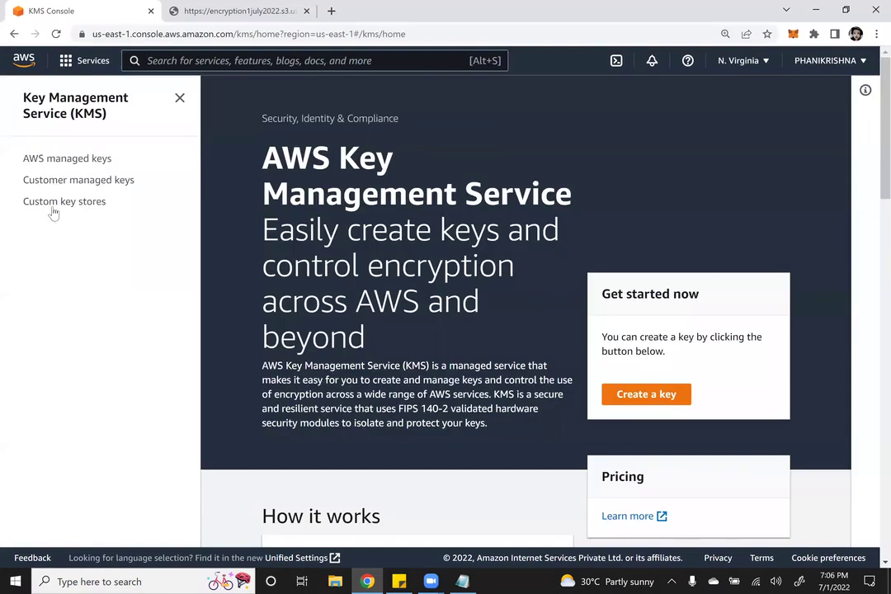
- View the Customer managed keys list and the AWS managed keys list in KMS
{"action": "key", "text": "Tab"}
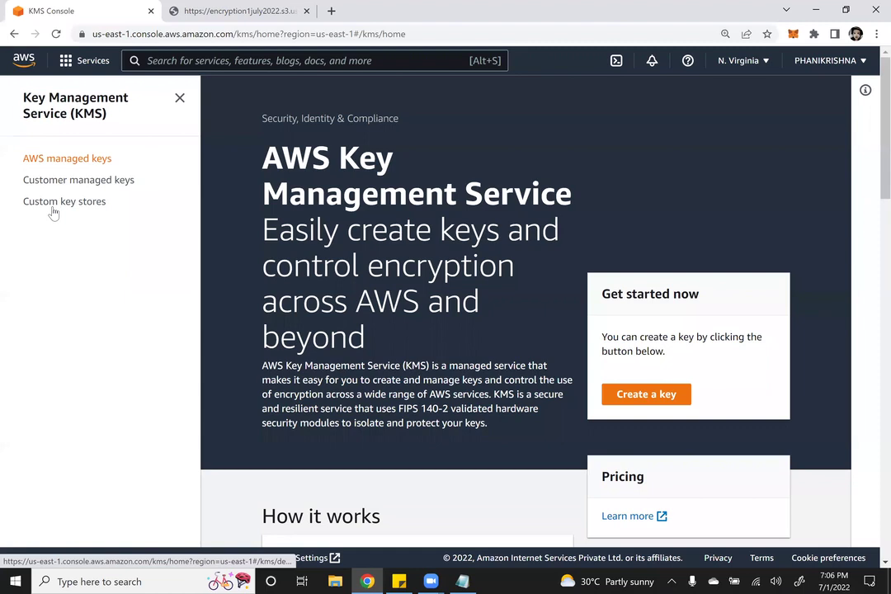
{"action": "left_click", "coordinate": [53, 212]}
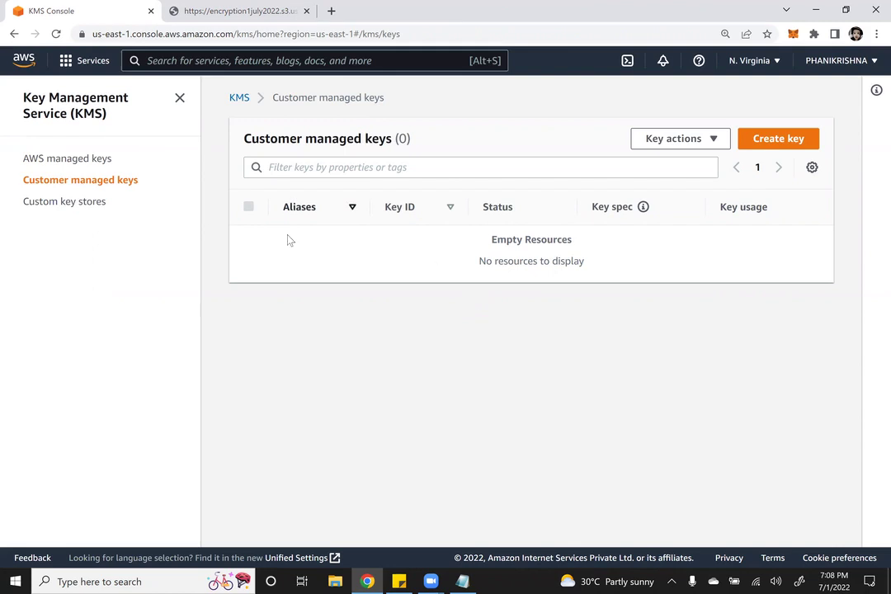
{"action": "left_click", "coordinate": [37, 156]}
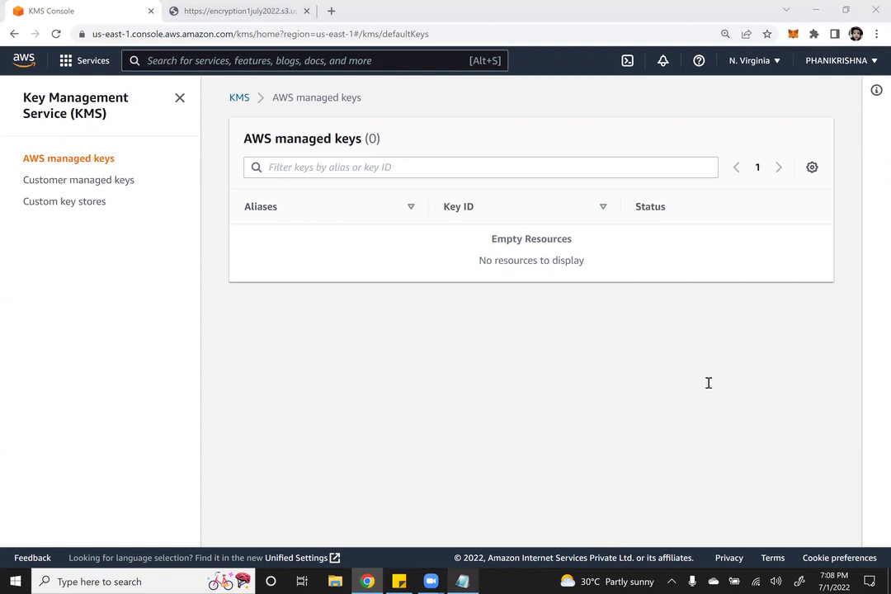
- Switch to the Notepad notes, highlight the text of task 1 on SSE-KMS uploading, and return to the KMS console
{"action": "key", "text": "alt+Tab"}
{"action": "left_click_drag", "start_coordinate": [789, 398], "coordinate": [39, 382]}
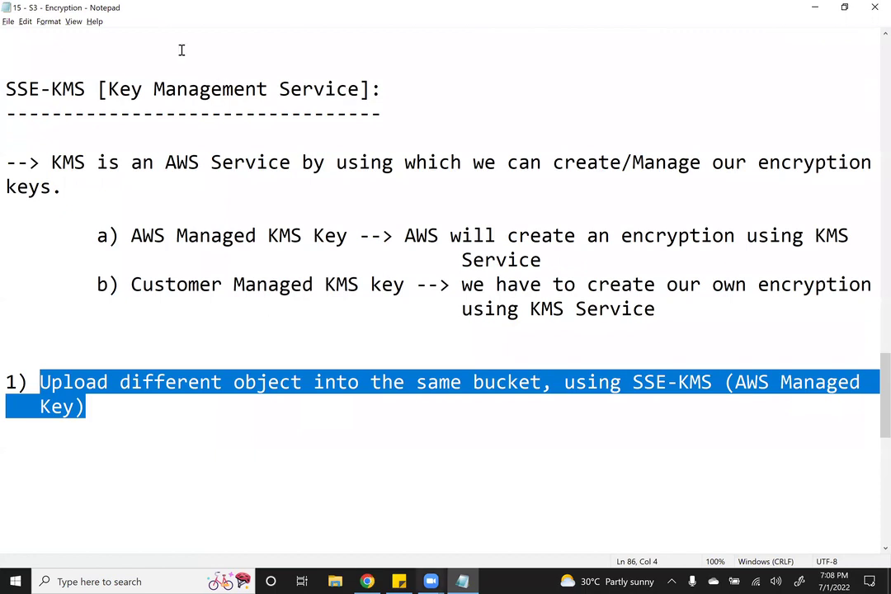
{"action": "key", "text": "alt+Tab"}
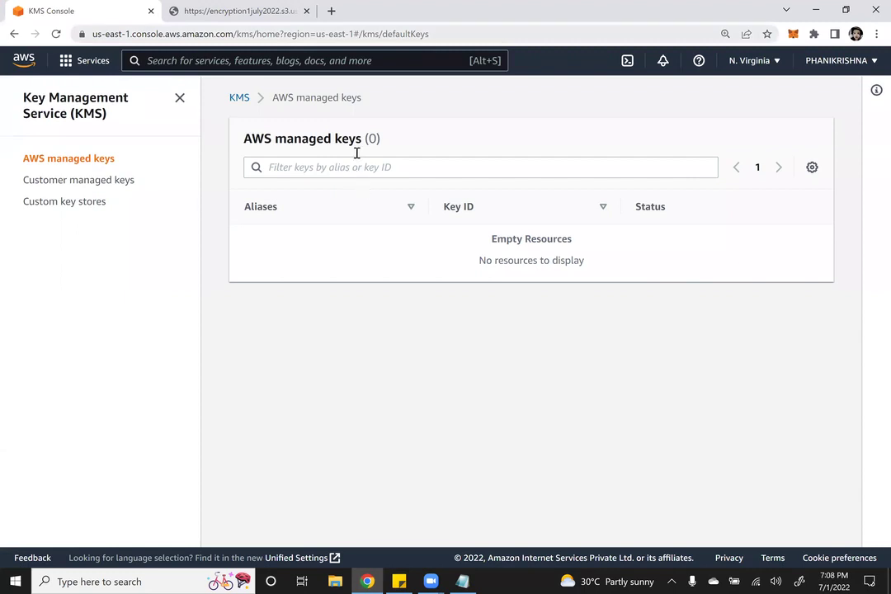
- Search the AWS services for "s3" and open the S3 console in a second browser tab
{"action": "key", "text": "alt+s"}
{"action": "type", "text": "s3"}
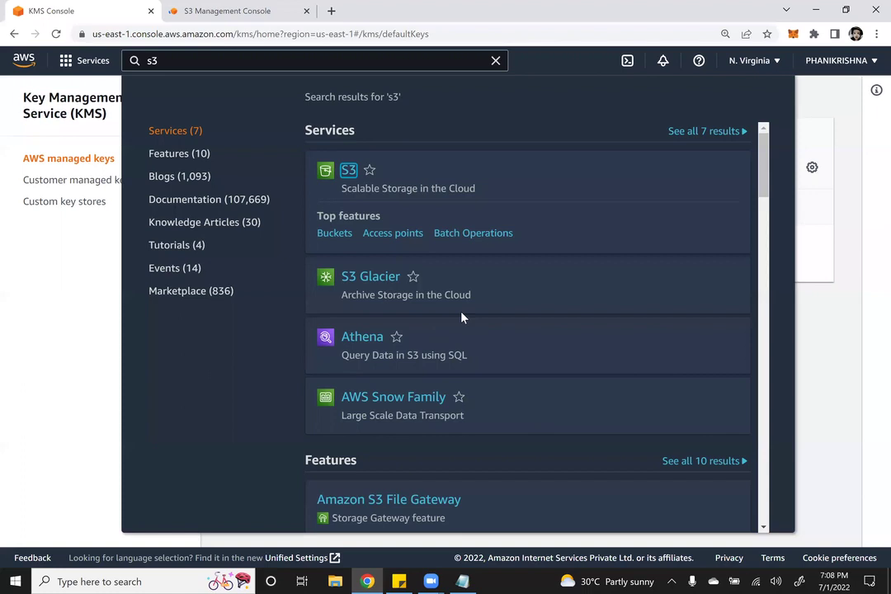
{"action": "key", "text": "ctrl+Tab"}
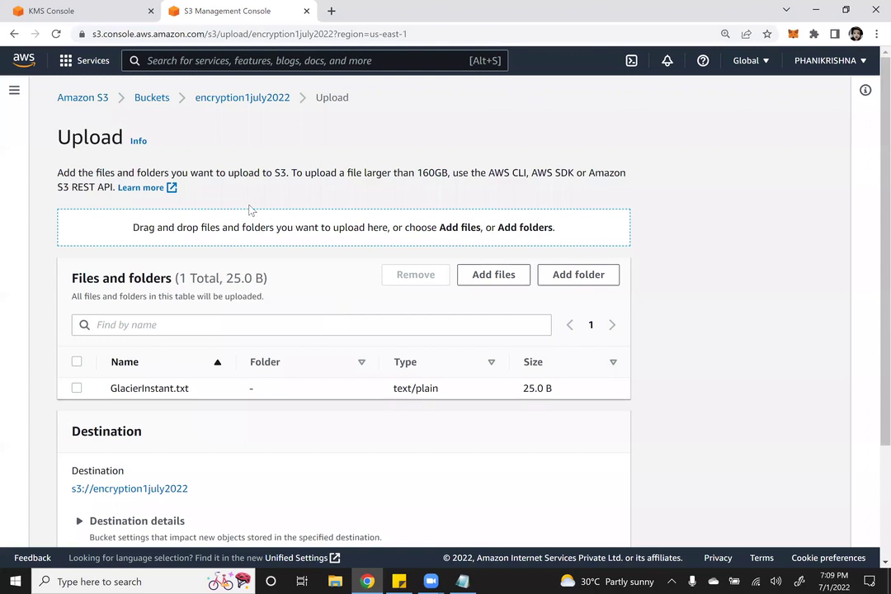
- For the GlacierInstant.txt upload, choose "Specify an encryption key" and "Override default encryption bucket settings" under server-side encryption
{"action": "scroll", "coordinate": [160, 290], "scroll_direction": "down", "scroll_amount": 3}
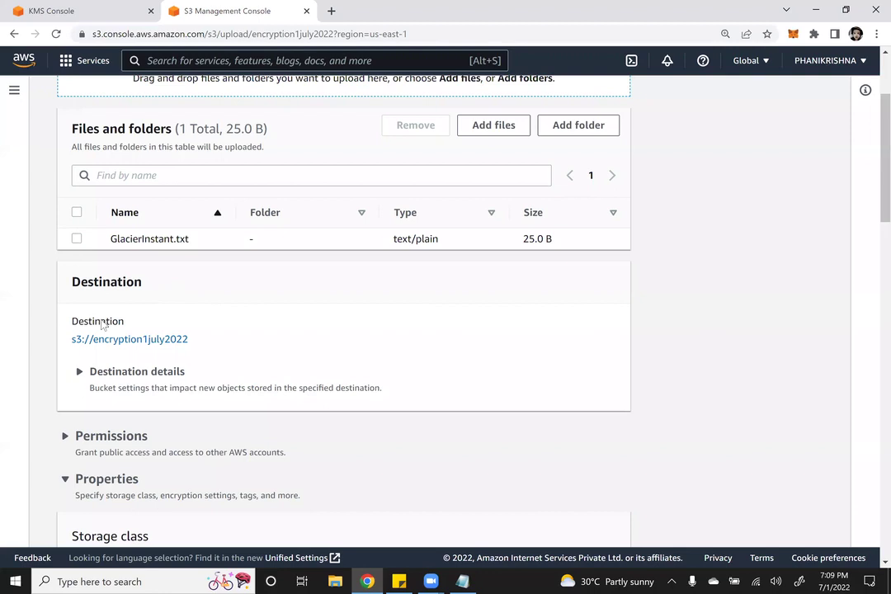
{"action": "scroll", "coordinate": [153, 297], "scroll_direction": "down", "scroll_amount": 10}
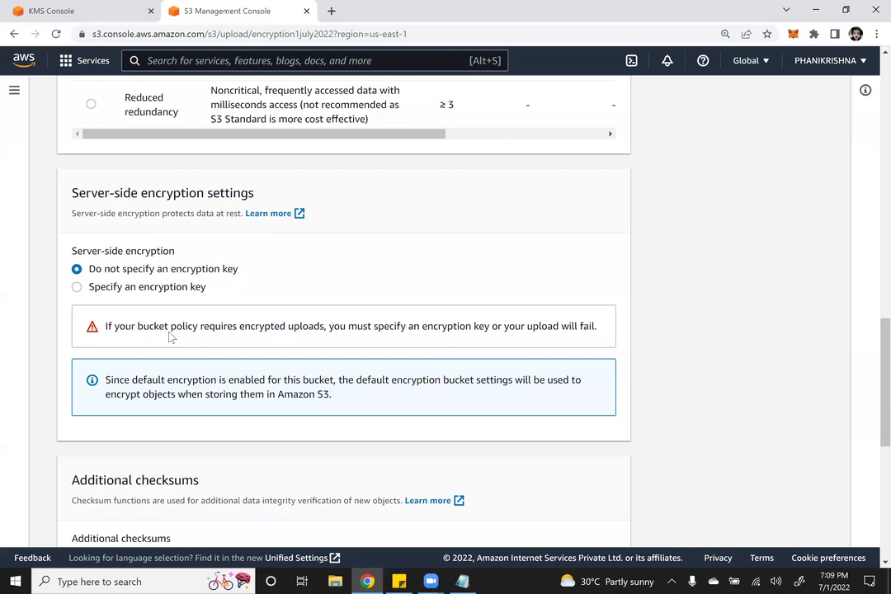
{"action": "left_click", "coordinate": [77, 286]}
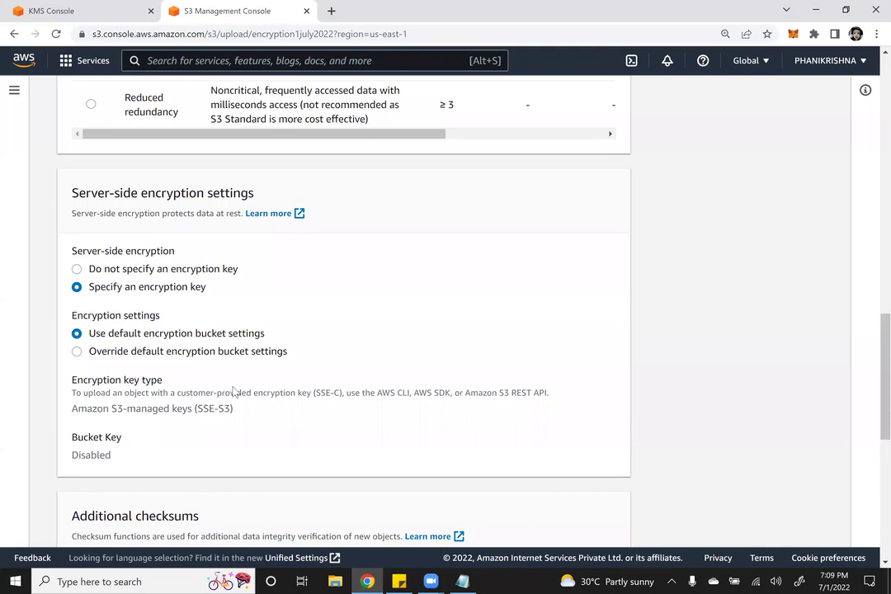
{"action": "scroll", "coordinate": [235, 392], "scroll_direction": "up", "scroll_amount": 5}
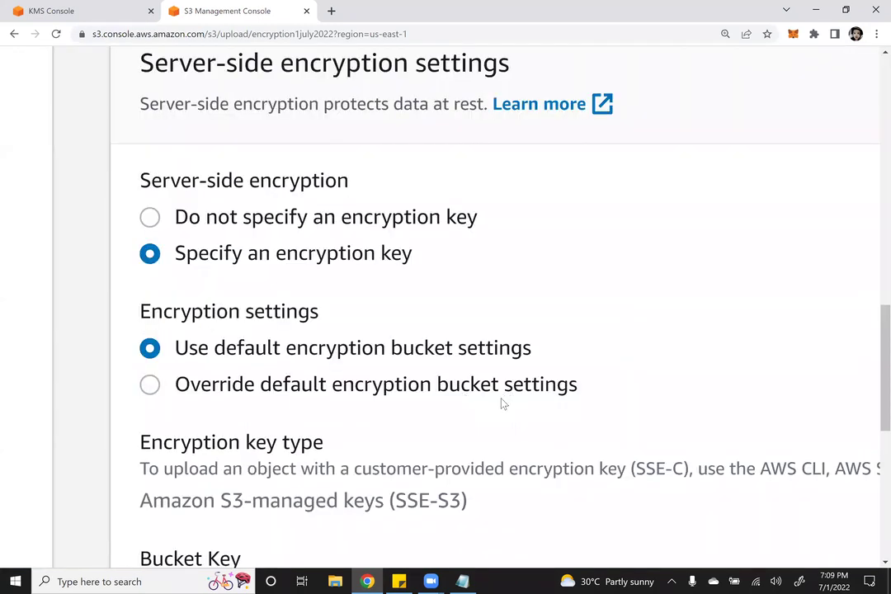
{"action": "left_click", "coordinate": [501, 400]}
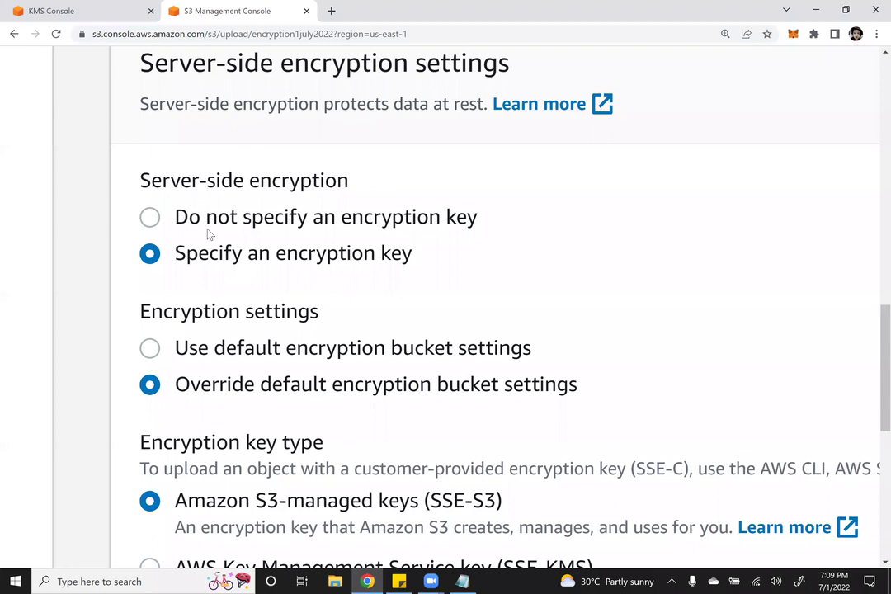
- Review the upload page's file list, destination and server-side encryption settings, including the SSE-S3 and SSE-KMS key type options
{"action": "scroll", "coordinate": [210, 234], "scroll_direction": "down", "scroll_amount": 1}
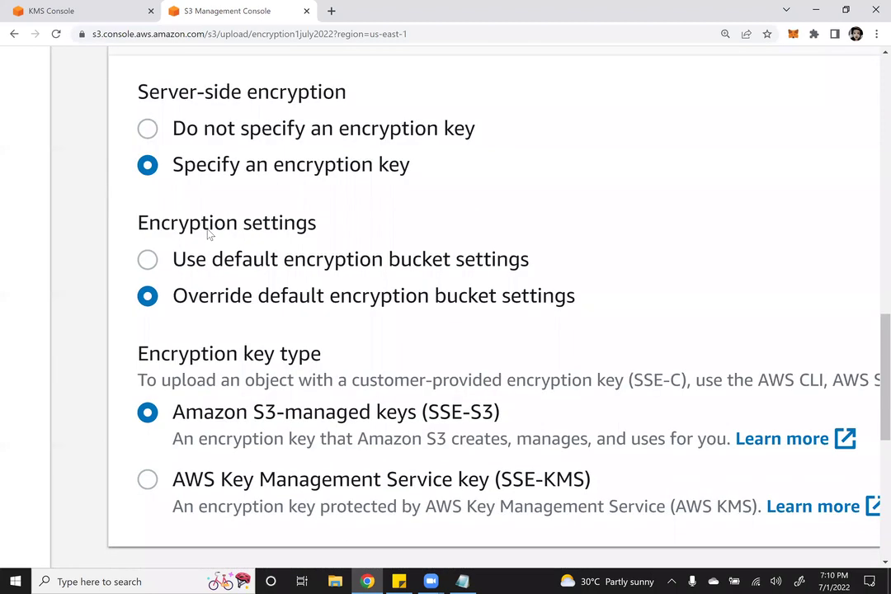
{"action": "scroll", "coordinate": [209, 235], "scroll_direction": "down", "scroll_amount": 1}
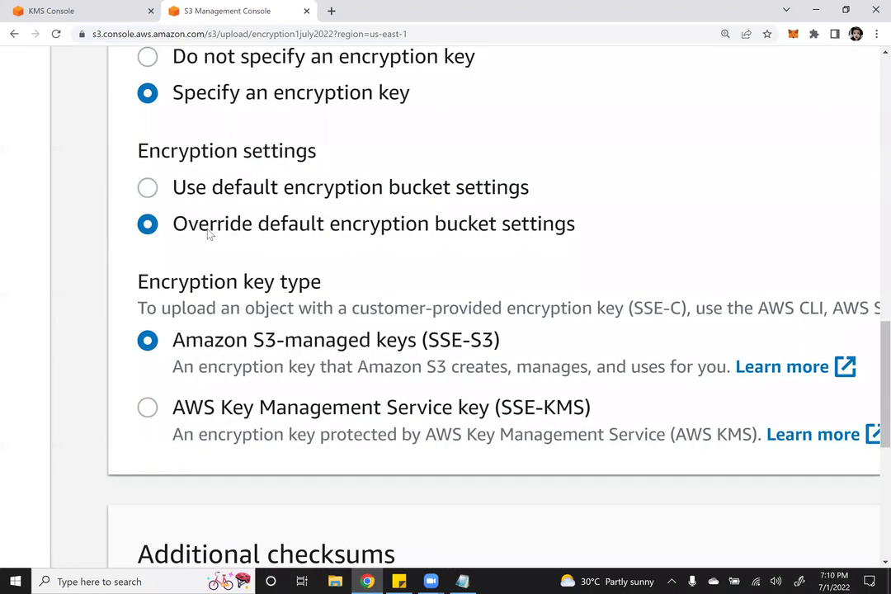
{"action": "key", "text": "Home"}
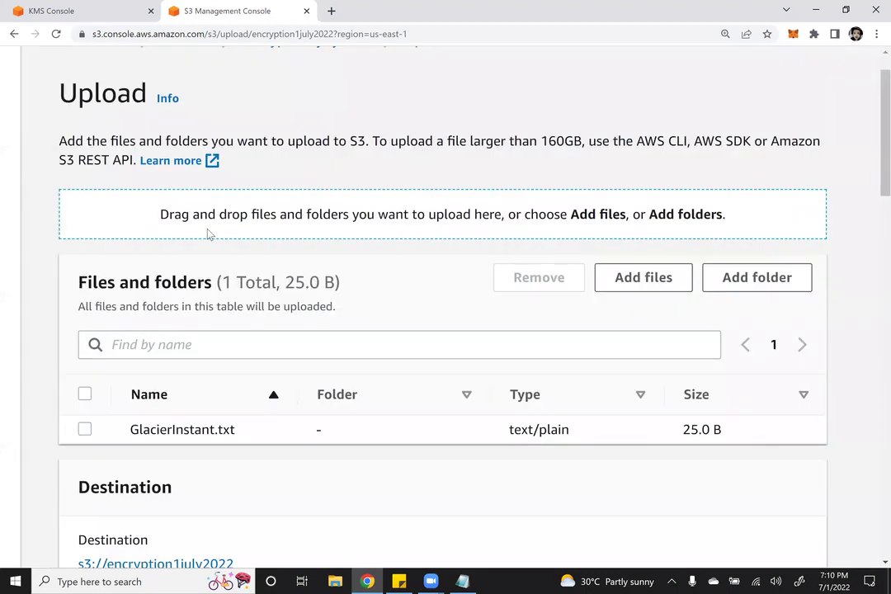
{"action": "scroll", "coordinate": [210, 235], "scroll_direction": "down", "scroll_amount": 3}
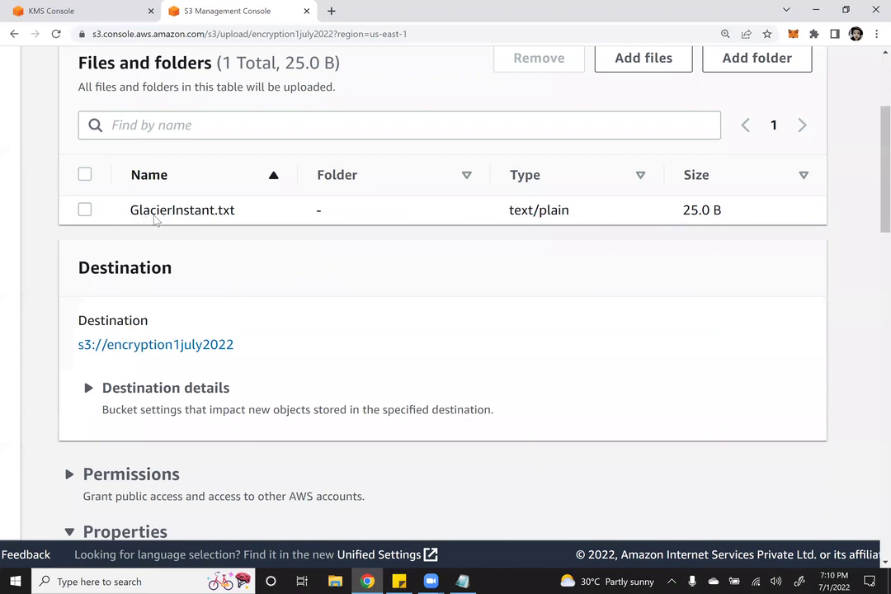
{"action": "scroll", "coordinate": [173, 221], "scroll_direction": "down", "scroll_amount": 10}
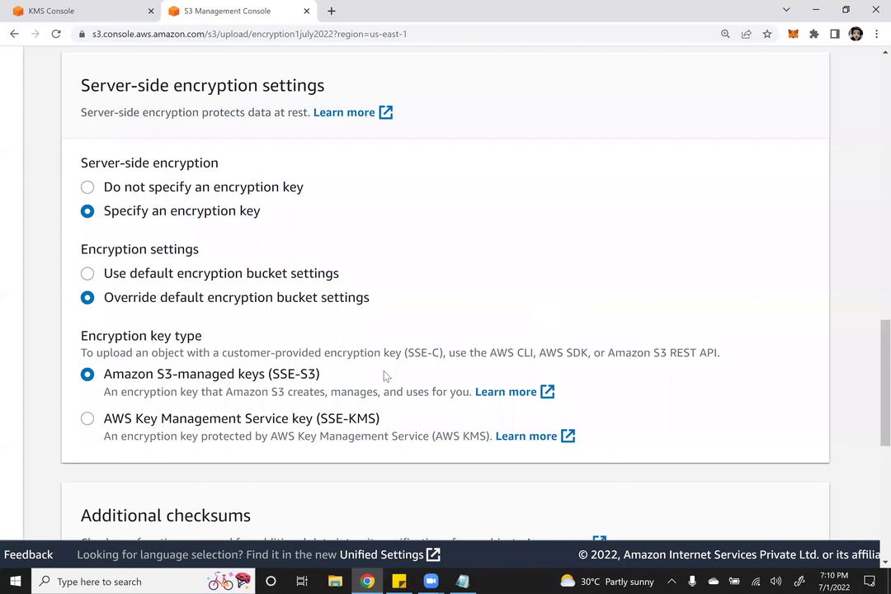
{"action": "key", "text": "ctrl+plus"}
{"action": "key", "text": "ctrl+plus"}
{"action": "key", "text": "ctrl+plus"}
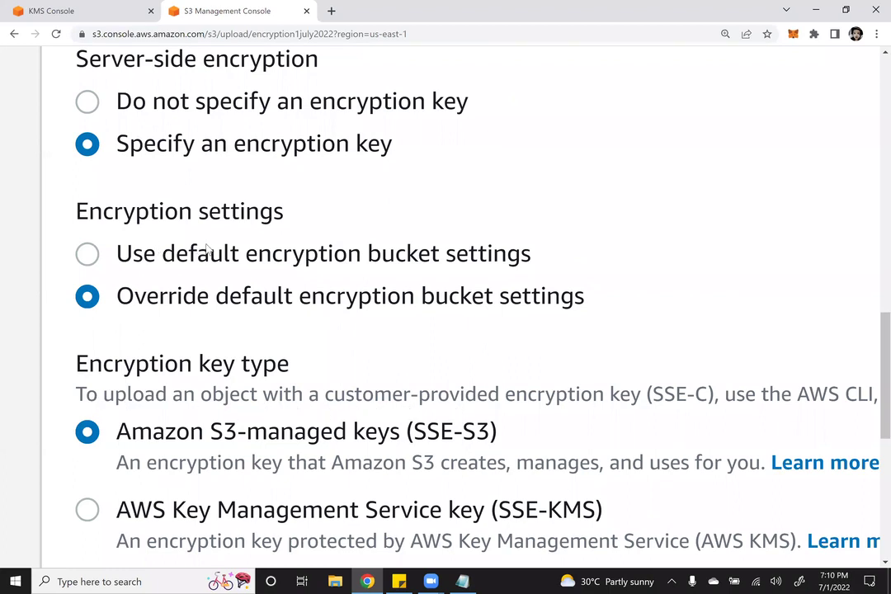
- Set the encryption key type to SSE-KMS with the AWS managed key (aws/s3) and upload GlacierInstant.txt to the bucket
{"action": "scroll", "coordinate": [206, 247], "scroll_direction": "down", "scroll_amount": 1}
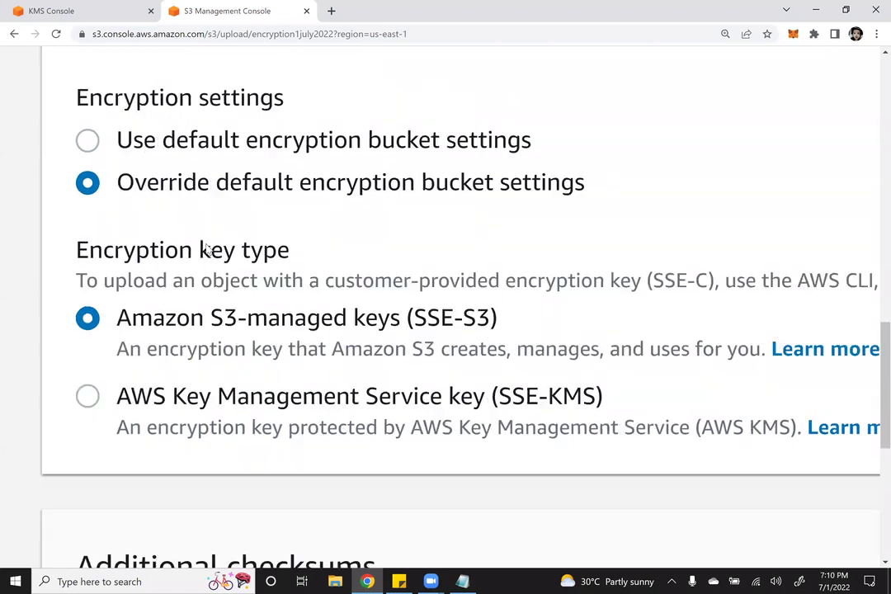
{"action": "left_click", "coordinate": [512, 412]}
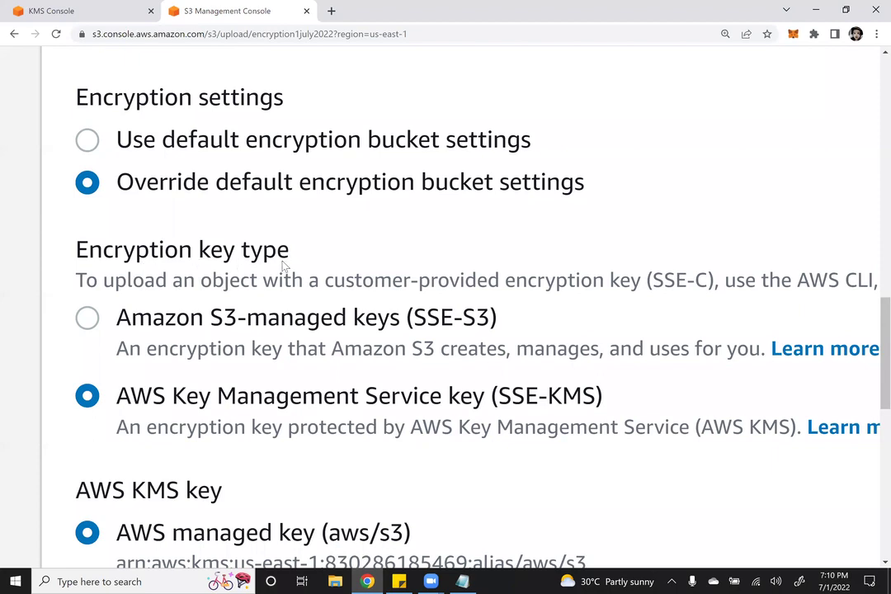
{"action": "scroll", "coordinate": [245, 312], "scroll_direction": "down", "scroll_amount": 3}
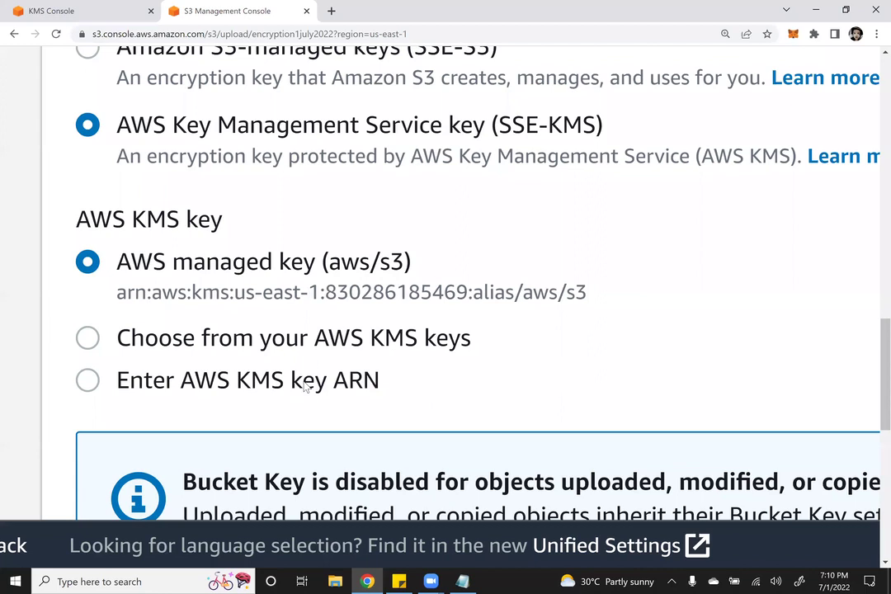
{"action": "left_click", "coordinate": [254, 332]}
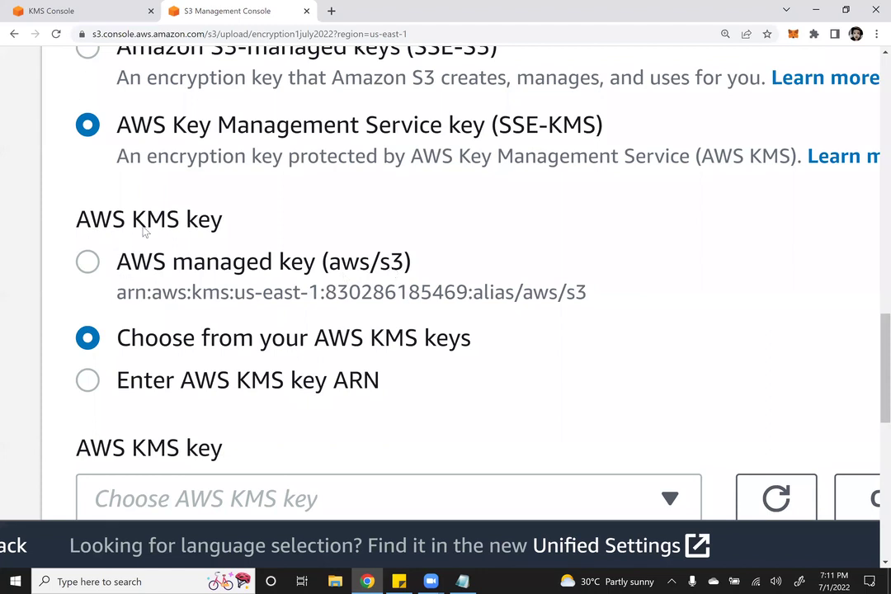
{"action": "key", "text": "Up"}
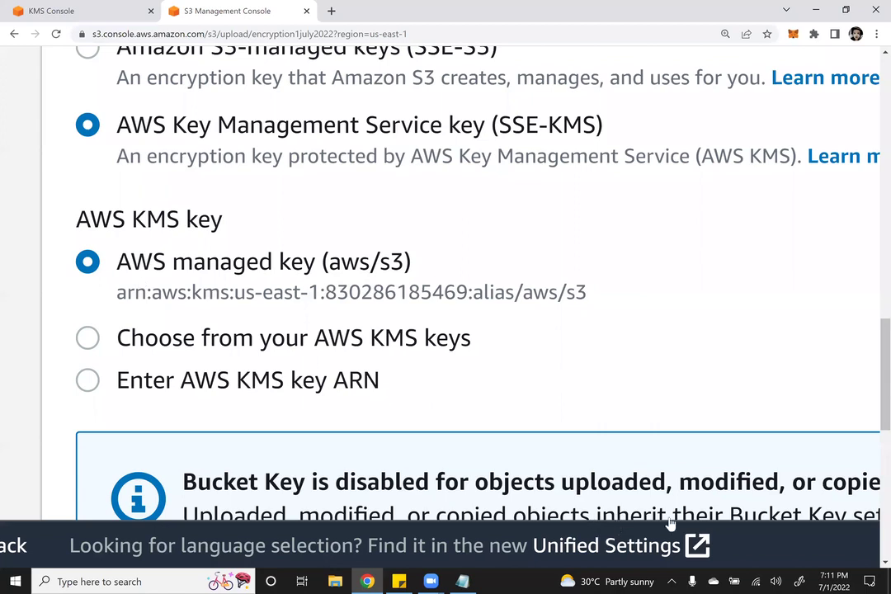
{"action": "key", "text": "ctrl+0"}
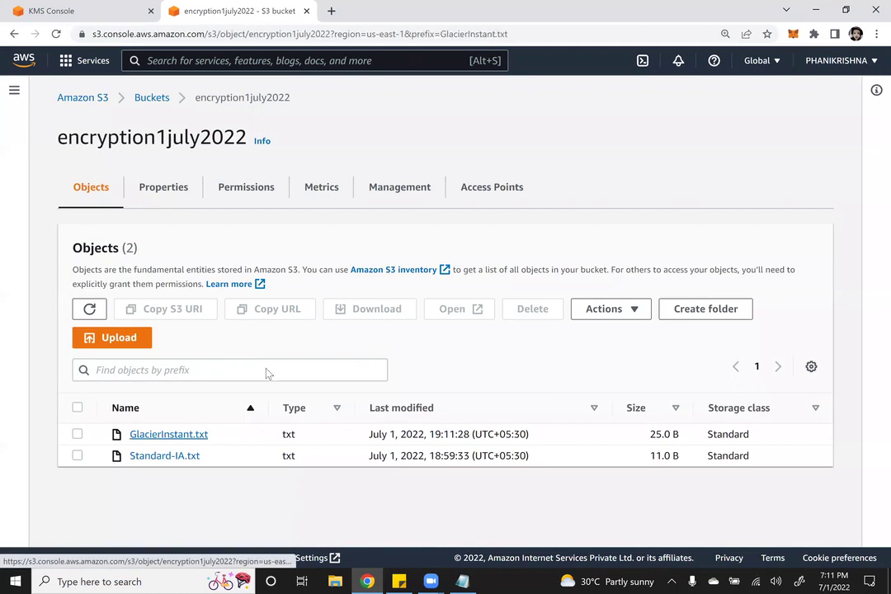
- Check GlacierInstant.txt's server-side encryption settings and compare its KMS key ARN with the AWS managed keys in the KMS console
{"action": "scroll", "coordinate": [268, 381], "scroll_direction": "down", "scroll_amount": 1}
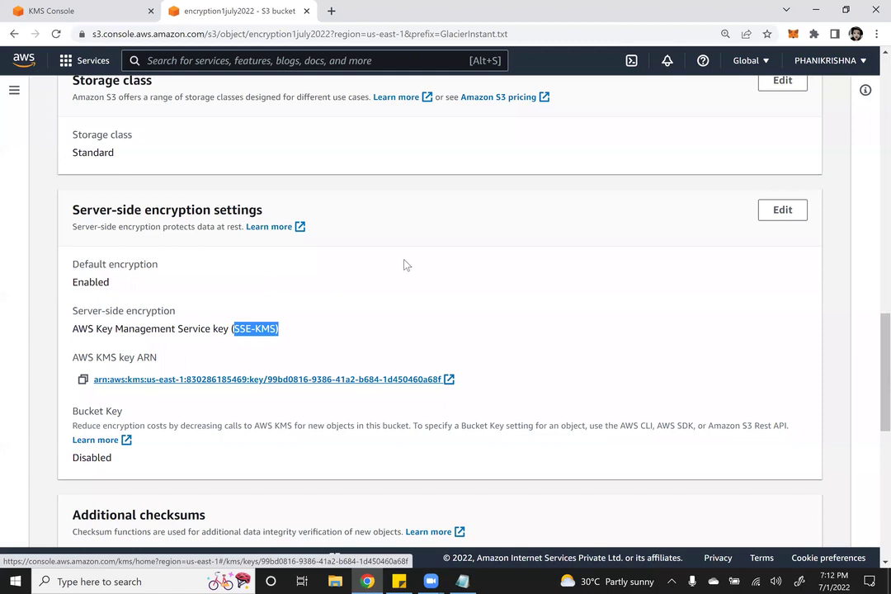
{"action": "key", "text": "ctrl+shift+Tab"}
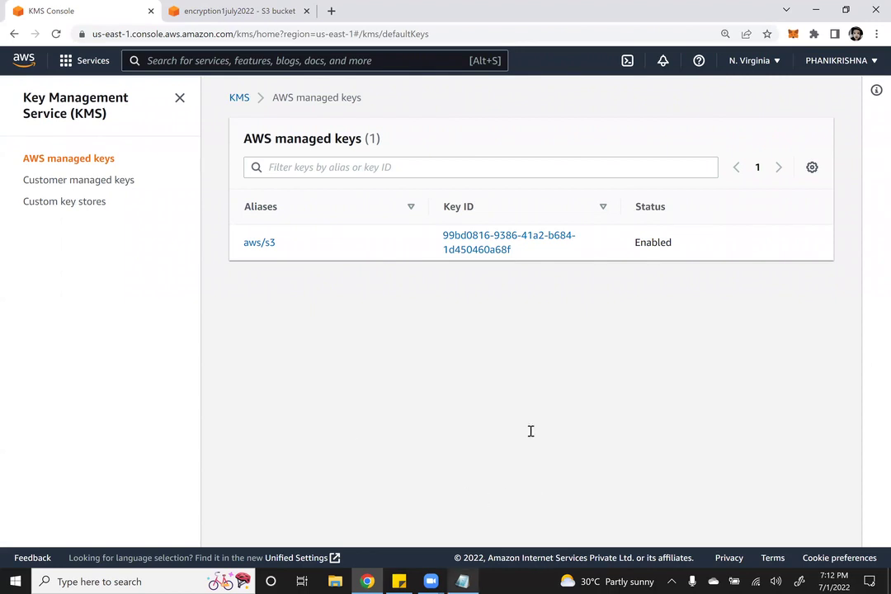
- In the Notepad notes, add tasks 2 and 3 on creating a customer managed KMS key and uploading a different object with it
{"action": "key", "text": "alt+Tab"}
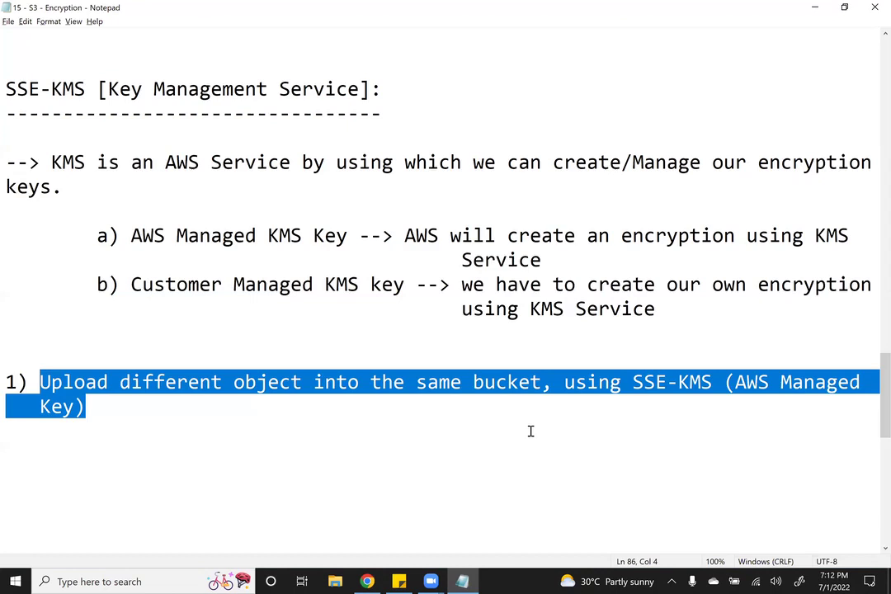
{"action": "left_click", "coordinate": [531, 431]}
{"action": "key", "text": "Left"}
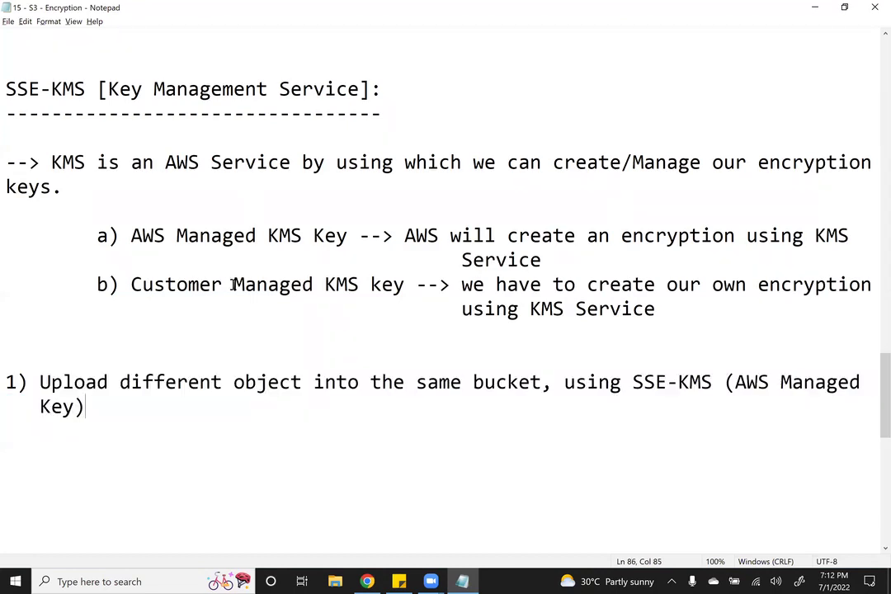
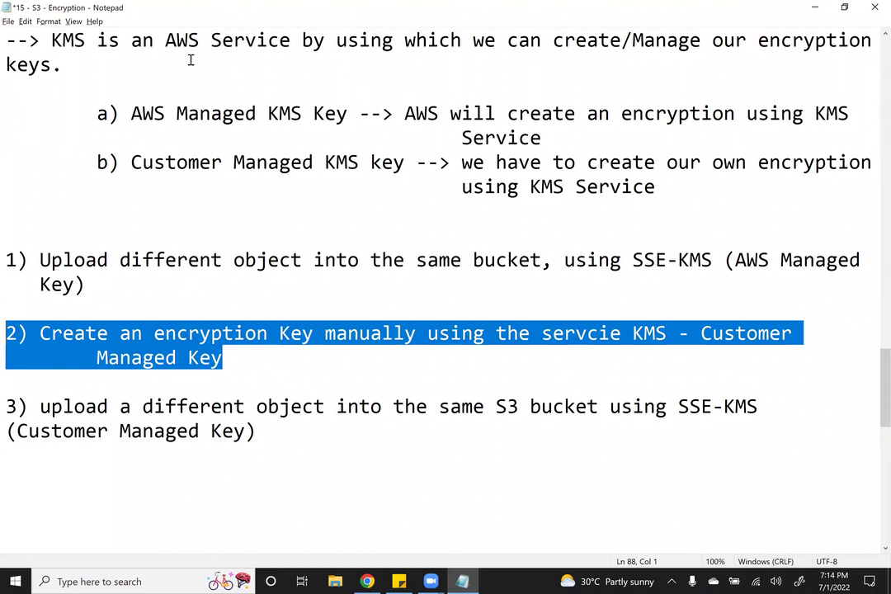
- Return to the browser, search the AWS services for "kms", open Key Management Service and start creating a customer managed key
{"action": "key", "text": "alt+Tab"}
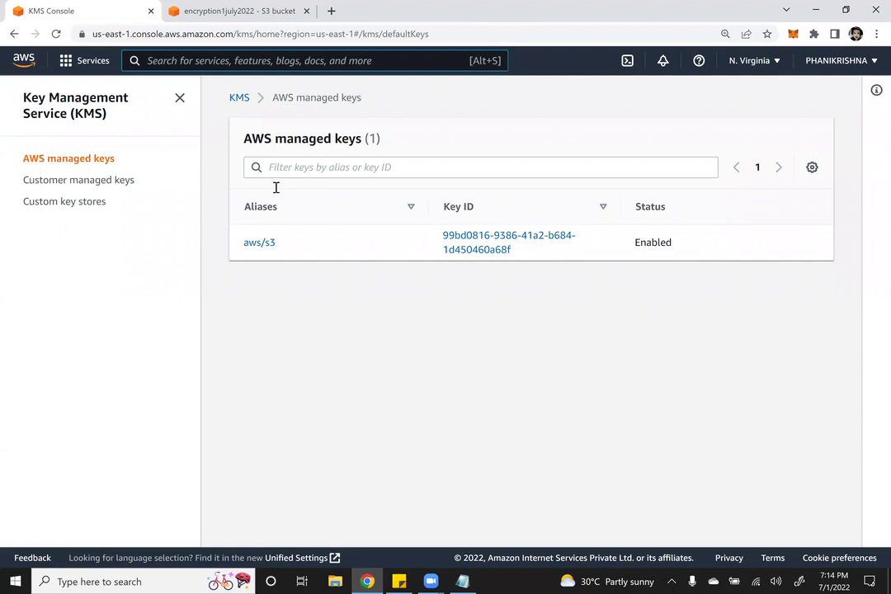
{"action": "key", "text": "alt+s"}
{"action": "type", "text": "kms"}
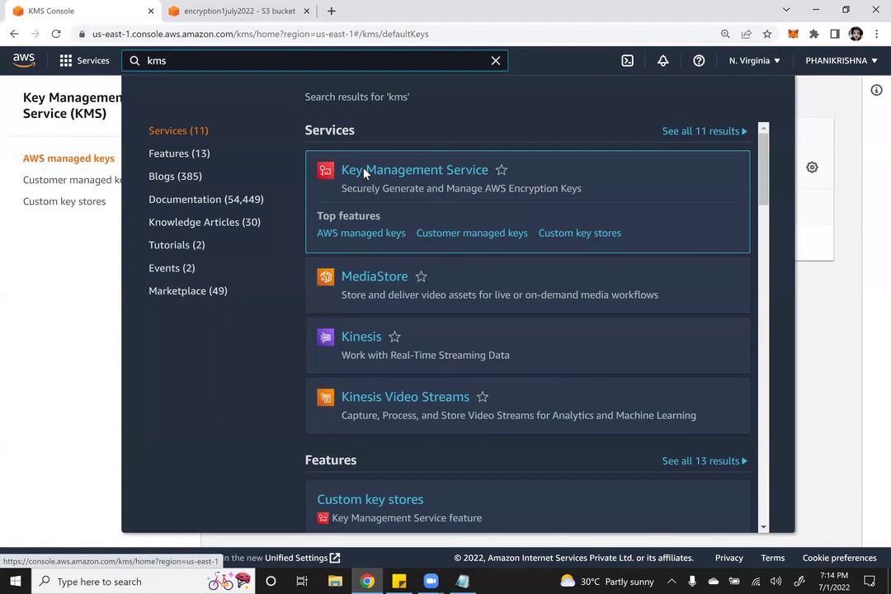
{"action": "left_click", "coordinate": [366, 171]}
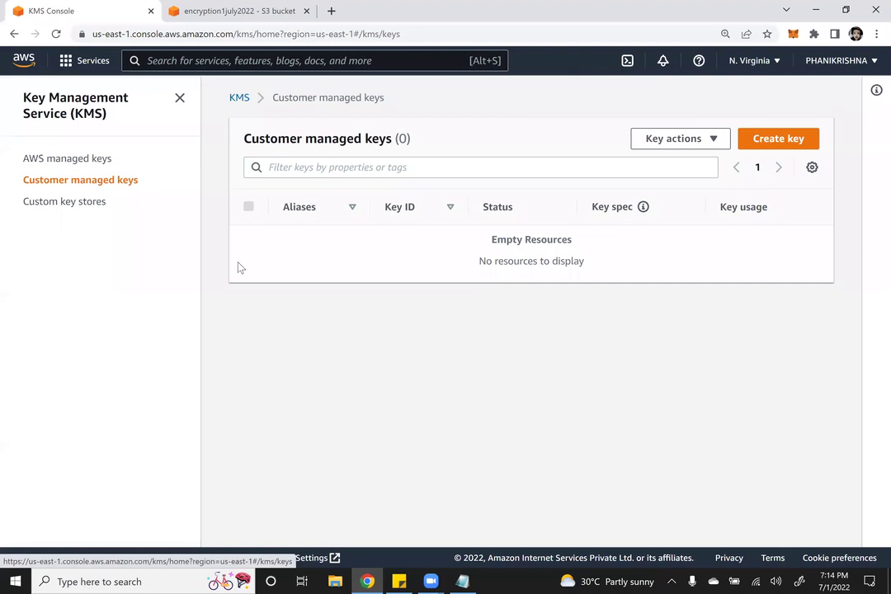
{"action": "left_click", "coordinate": [70, 158]}
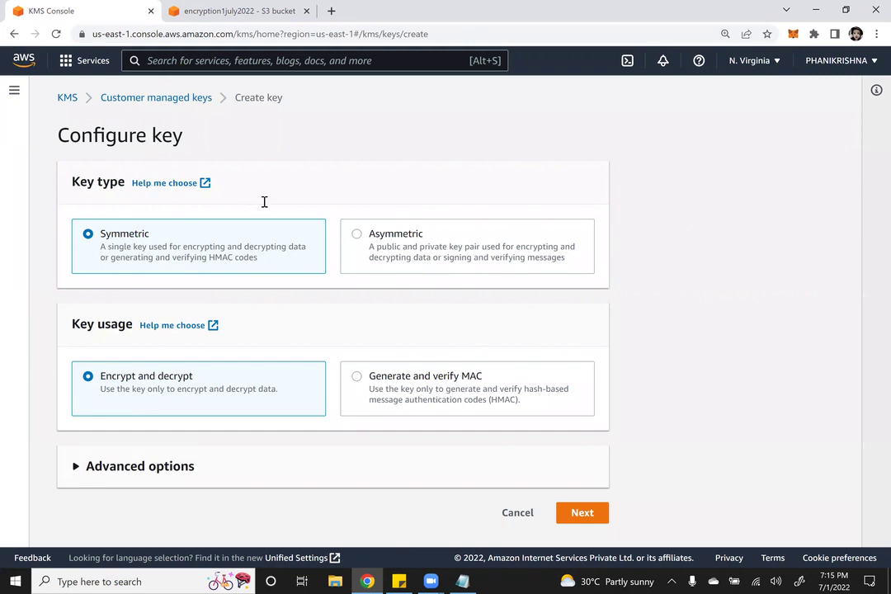
- Examine the Symmetric and Asymmetric key types and the key usage options on the Configure key page
{"action": "scroll", "coordinate": [264, 201], "scroll_direction": "up", "scroll_amount": 2, "text": "ctrl"}
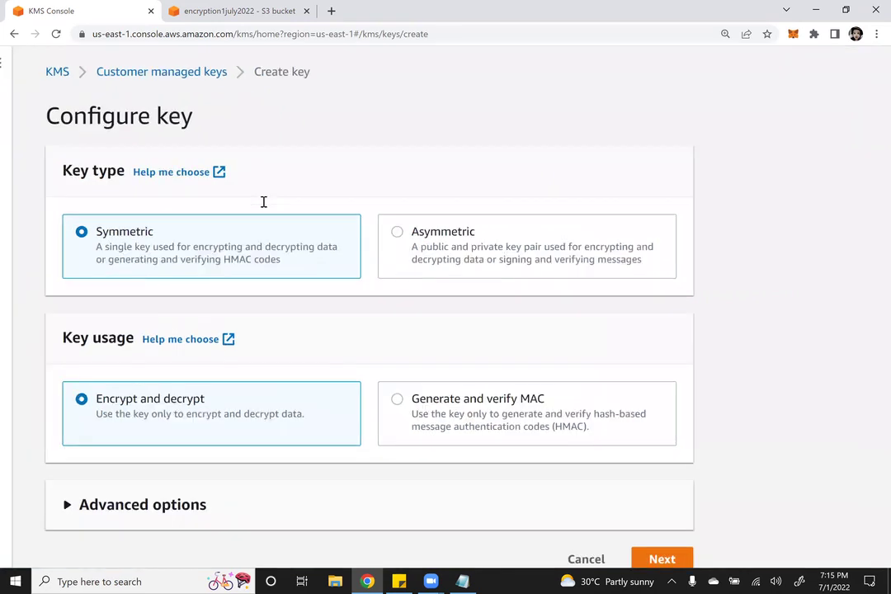
{"action": "scroll", "coordinate": [265, 202], "scroll_direction": "up", "scroll_amount": 5, "text": "ctrl"}
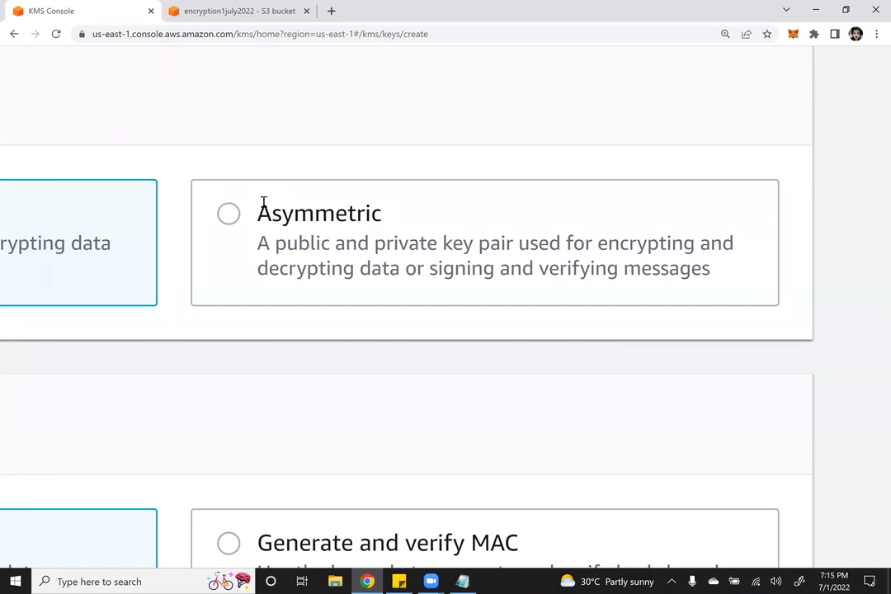
{"action": "scroll", "coordinate": [264, 201], "scroll_direction": "left", "scroll_amount": 1}
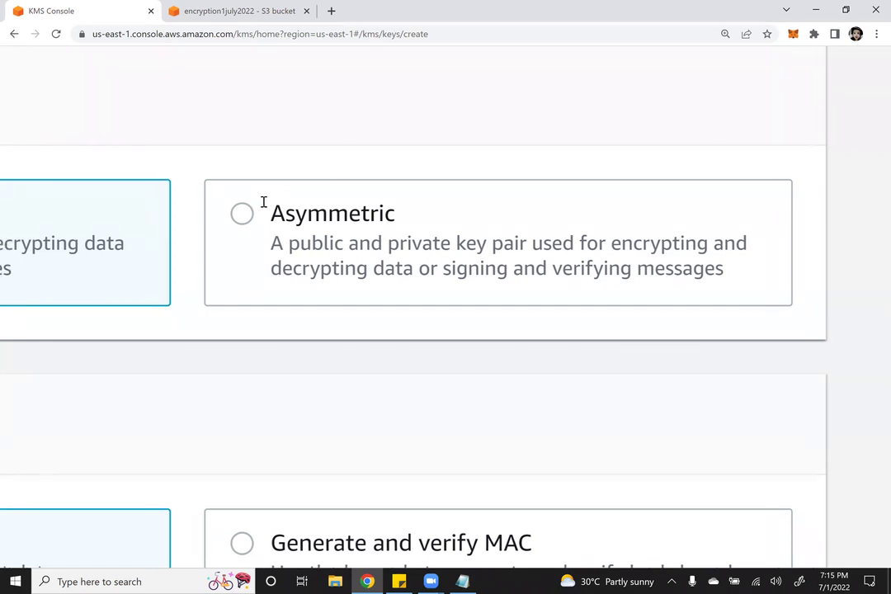
{"action": "scroll", "coordinate": [264, 201], "scroll_direction": "left", "scroll_amount": 3}
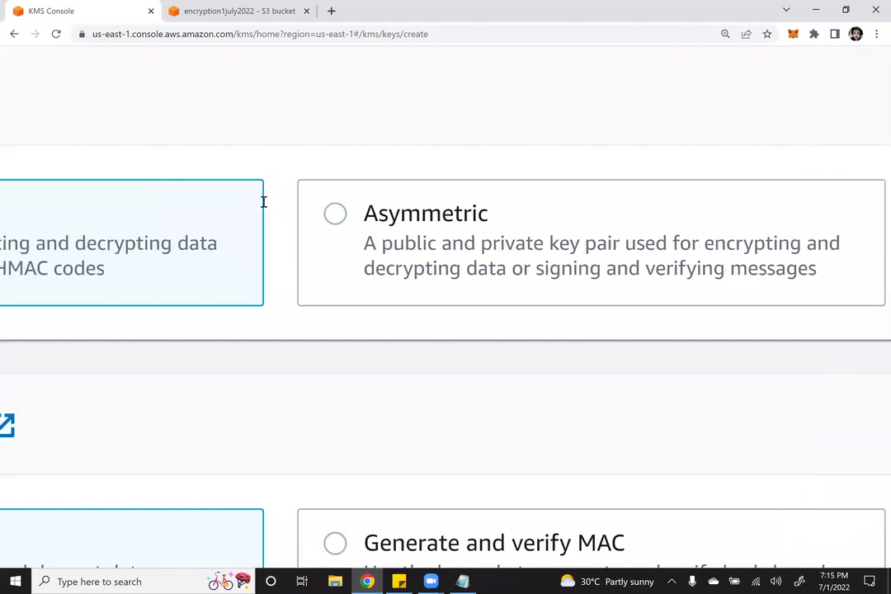
{"action": "scroll", "coordinate": [264, 201], "scroll_direction": "left", "scroll_amount": 10}
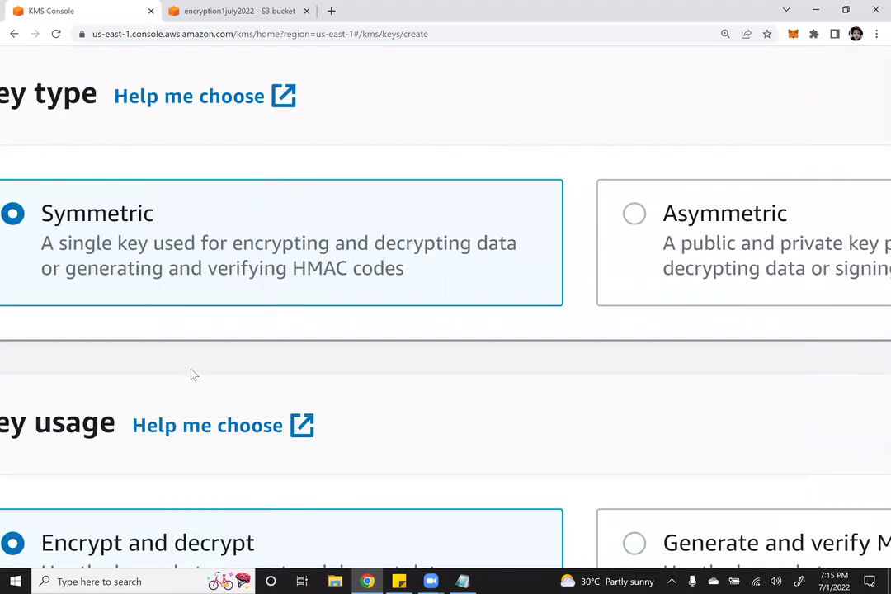
{"action": "scroll", "coordinate": [182, 373], "scroll_direction": "left", "scroll_amount": 4}
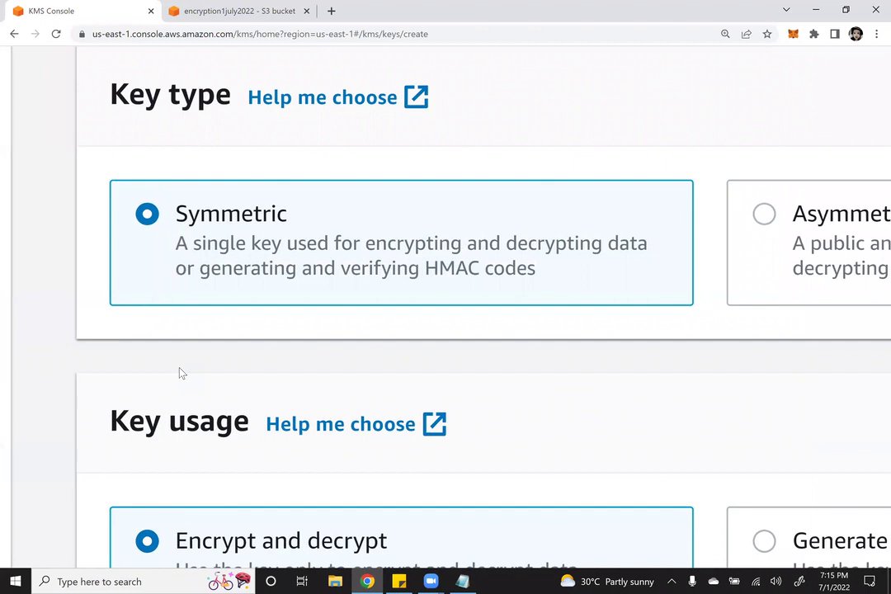
{"action": "scroll", "coordinate": [179, 372], "scroll_direction": "down", "scroll_amount": 1}
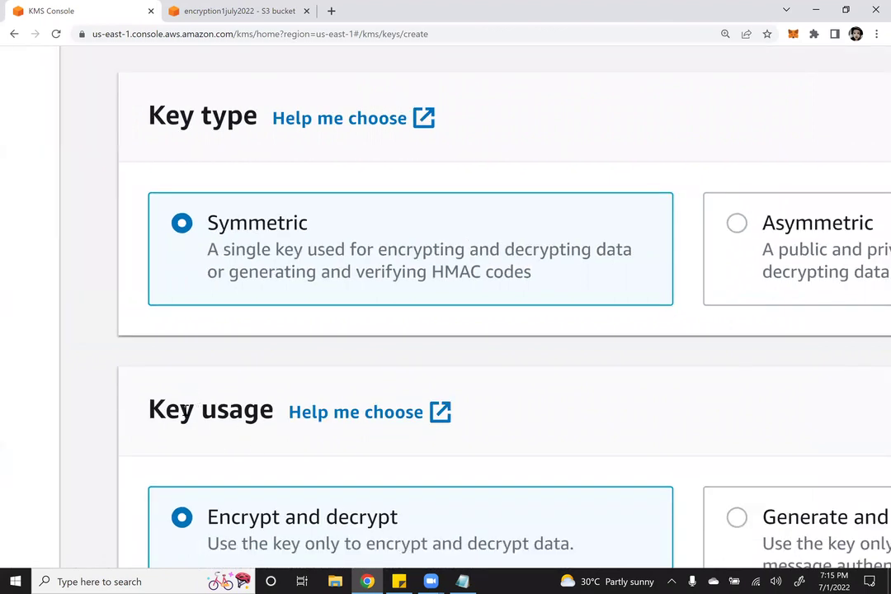
{"action": "scroll", "coordinate": [189, 410], "scroll_direction": "down", "scroll_amount": 2}
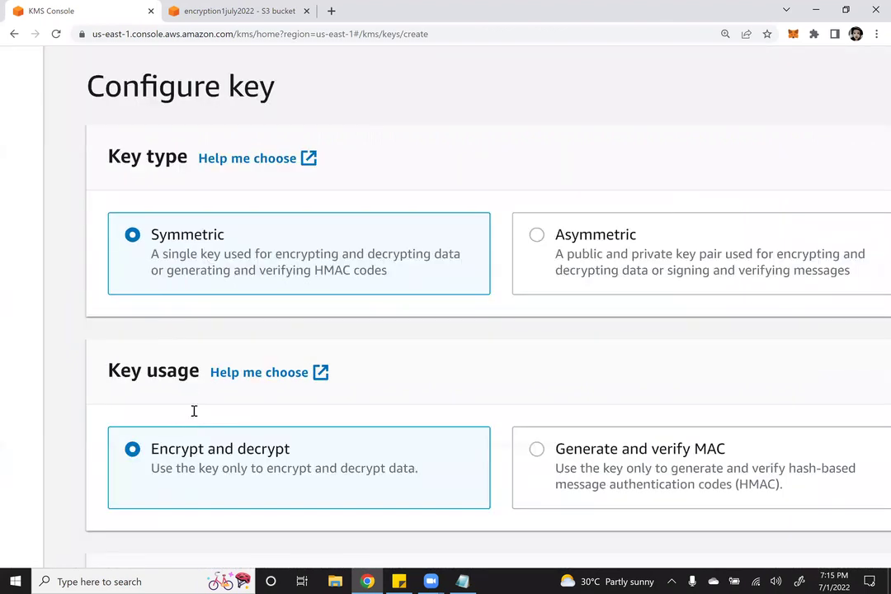
{"action": "scroll", "coordinate": [193, 412], "scroll_direction": "down", "scroll_amount": 1}
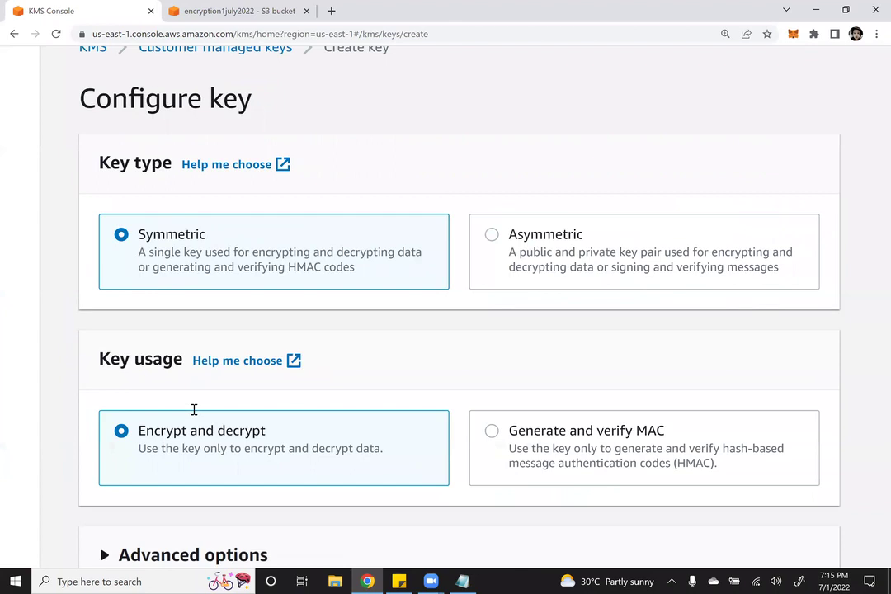
{"action": "scroll", "coordinate": [194, 409], "scroll_direction": "down", "scroll_amount": 1}
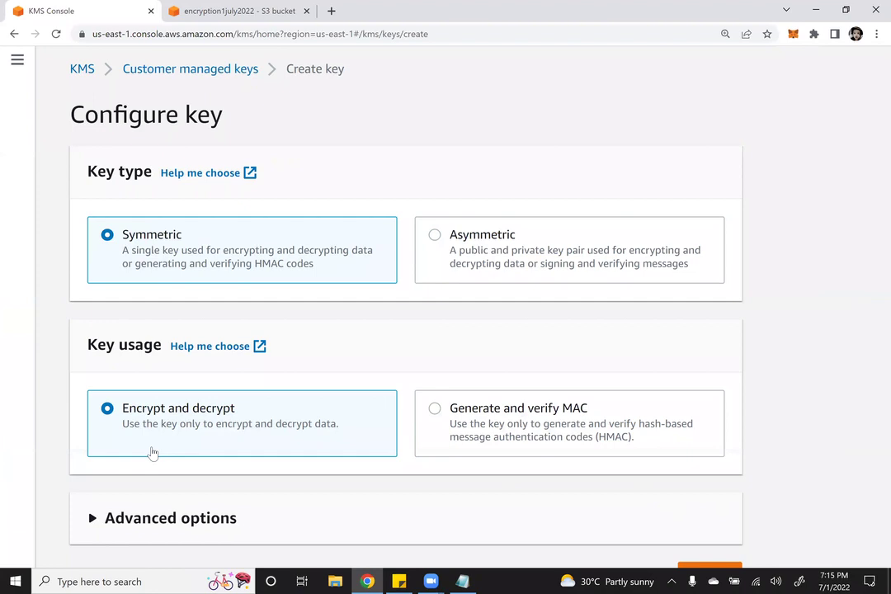
{"action": "scroll", "coordinate": [153, 454], "scroll_direction": "down", "scroll_amount": 1}
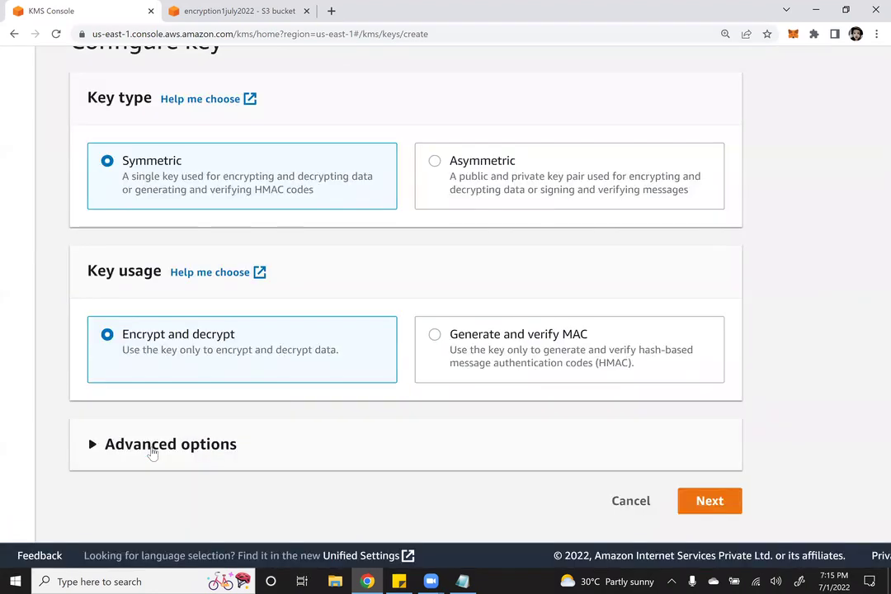
- Expand the advanced options, review key material origin and regionality, and continue to the key's alias and description page
{"action": "left_click", "coordinate": [198, 442]}
{"action": "scroll", "coordinate": [173, 289], "scroll_direction": "down", "scroll_amount": 1}
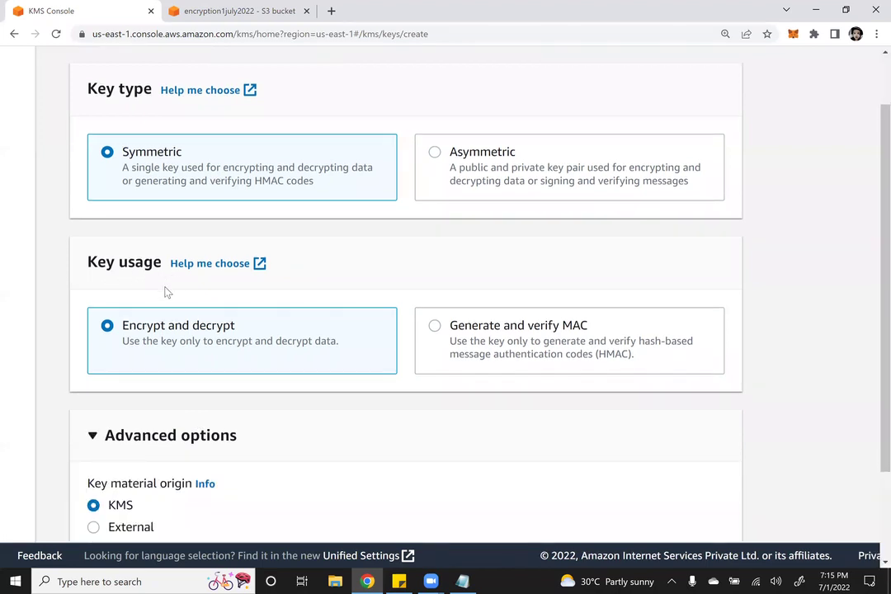
{"action": "scroll", "coordinate": [149, 305], "scroll_direction": "down", "scroll_amount": 2}
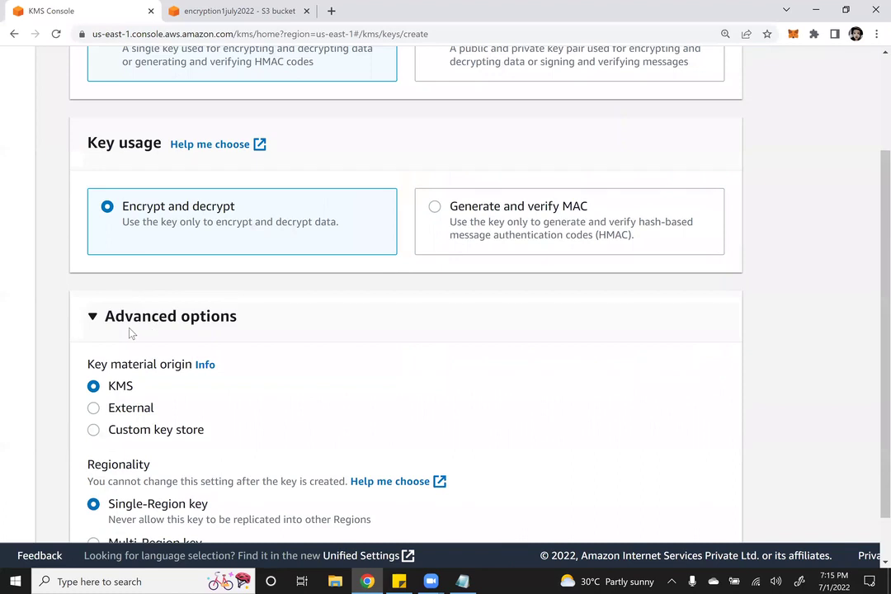
{"action": "scroll", "coordinate": [130, 332], "scroll_direction": "down", "scroll_amount": 1}
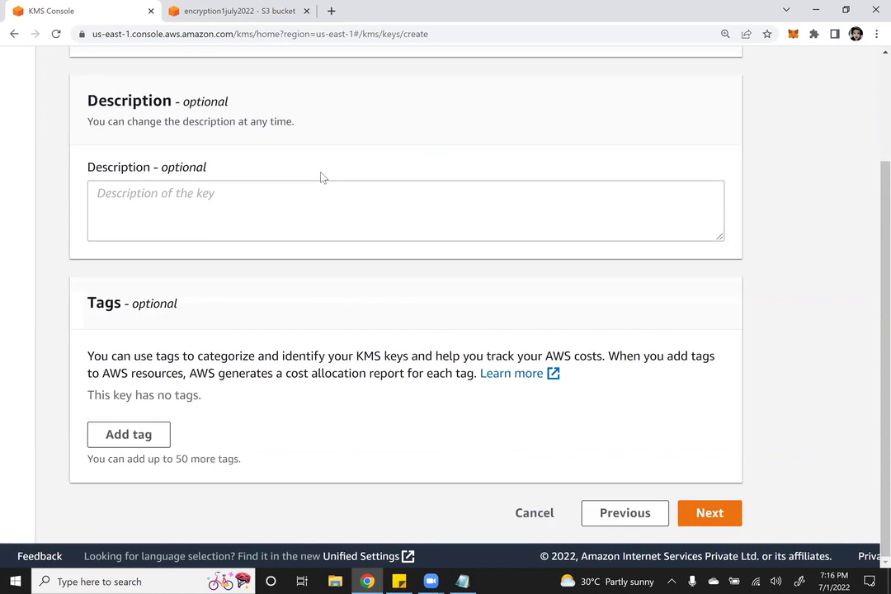
- Set the key's alias to AWS-S3-EncryptionKey and its description to "AWS-S3-EncryptionKey created by KMS Service"
{"action": "scroll", "coordinate": [322, 178], "scroll_direction": "up", "scroll_amount": 1}
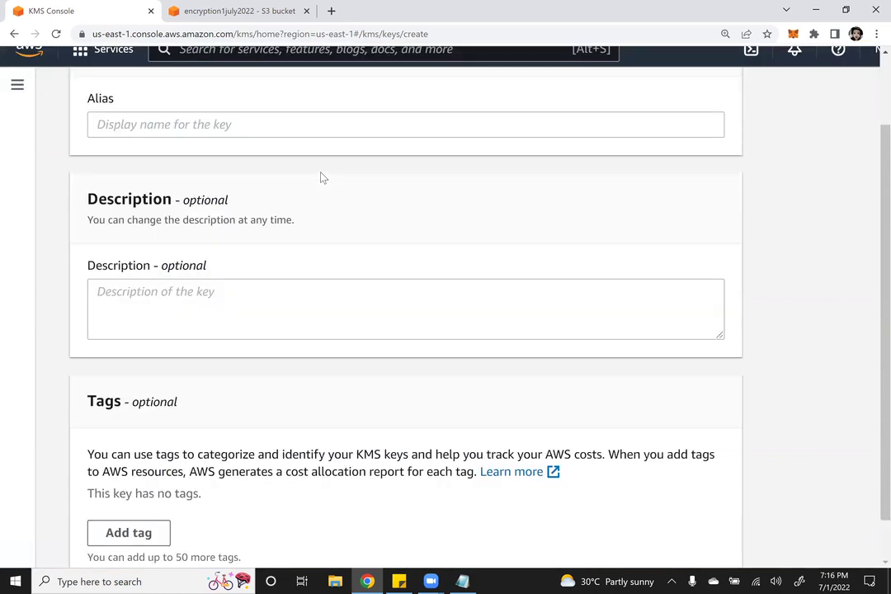
{"action": "type", "text": "AWS-S3-EncryptionKey"}
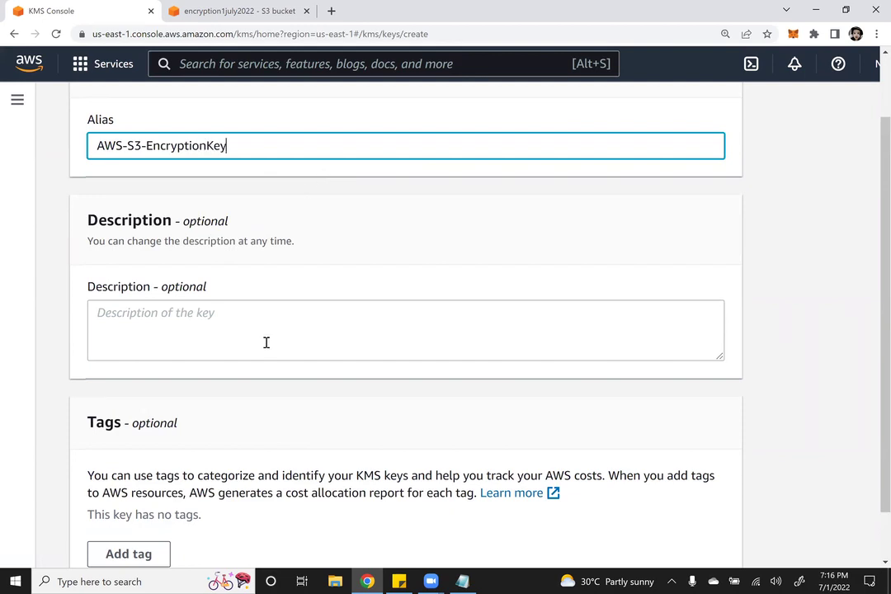
{"action": "key", "text": "ctrl+a"}
{"action": "left_click", "coordinate": [345, 354]}
{"action": "type", "text": "AWS-S3-EncryptionKey"}
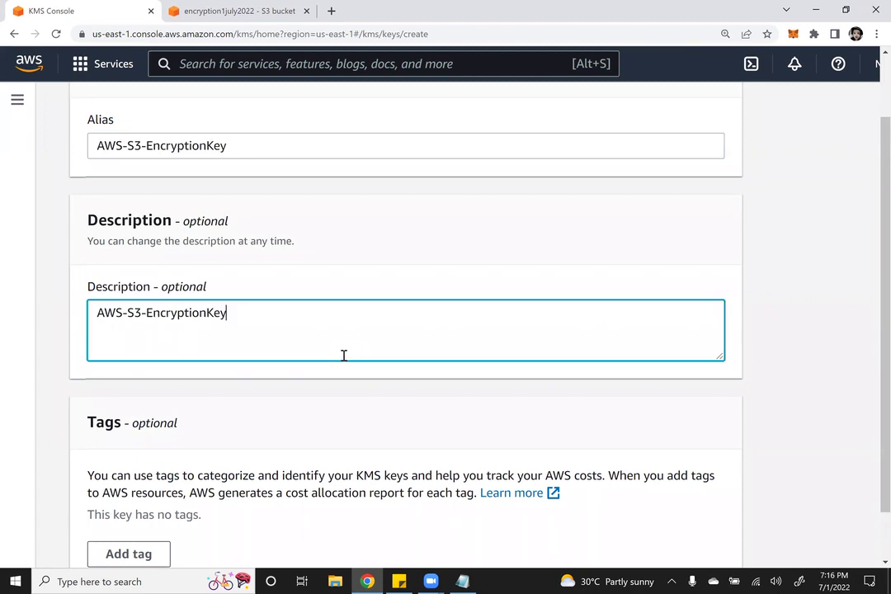
{"action": "type", "text": "created by KMS Service"}
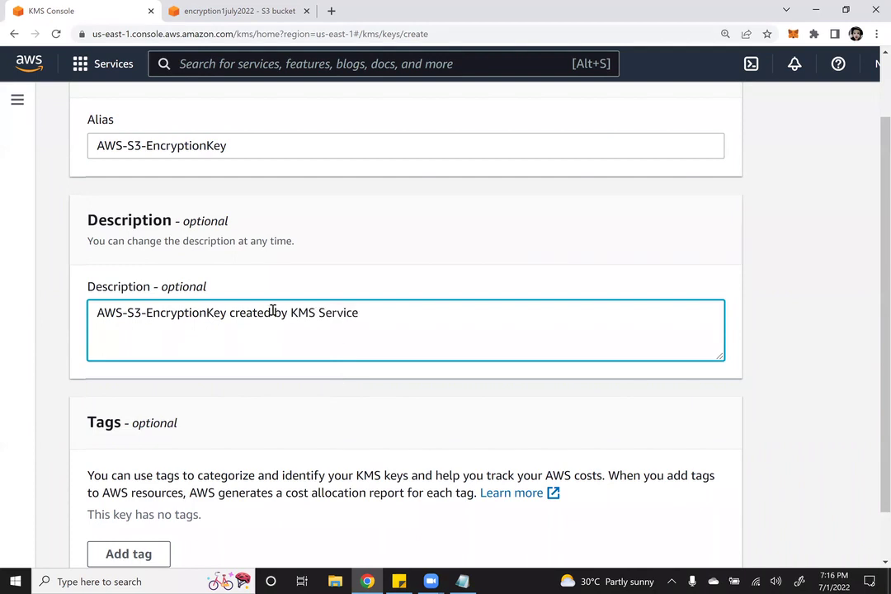
- Reword the key's description to "AWS-S3-EncryptionKey created in KMS Service by Customer"
{"action": "double_click", "coordinate": [272, 312]}
{"action": "key", "text": "BackSpace"}
{"action": "type", "text": "in"}
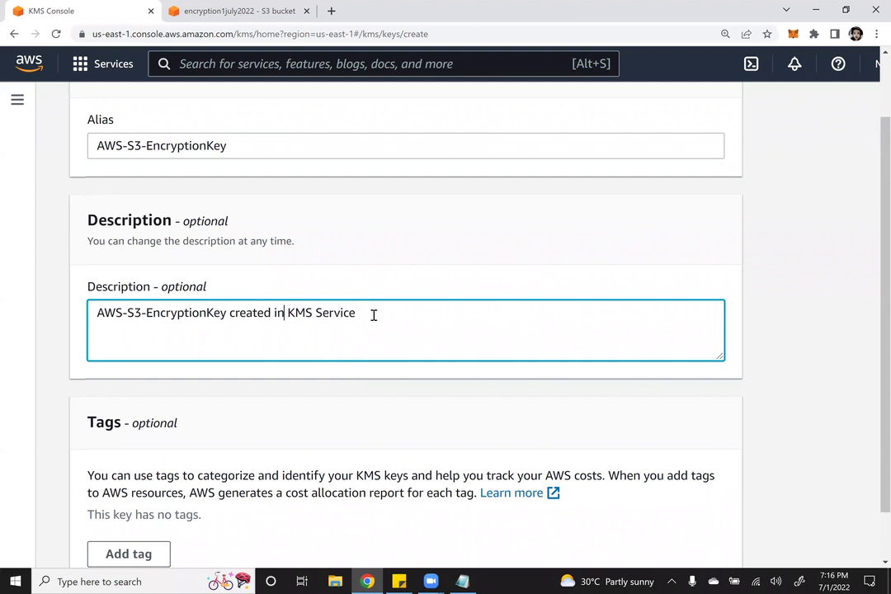
{"action": "left_click", "coordinate": [373, 314]}
{"action": "type", "text": "by Customer"}
{"action": "scroll", "coordinate": [124, 437], "scroll_direction": "down", "scroll_amount": 1}
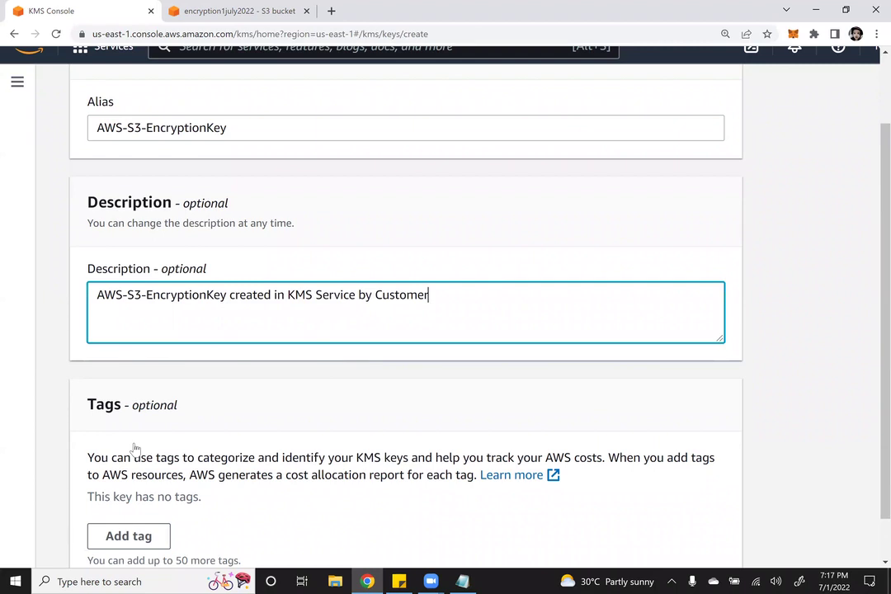
- Skip tags and key administrators, keep administrators allowed to delete the key, and continue to the key usage permissions
{"action": "scroll", "coordinate": [136, 448], "scroll_direction": "down", "scroll_amount": 2}
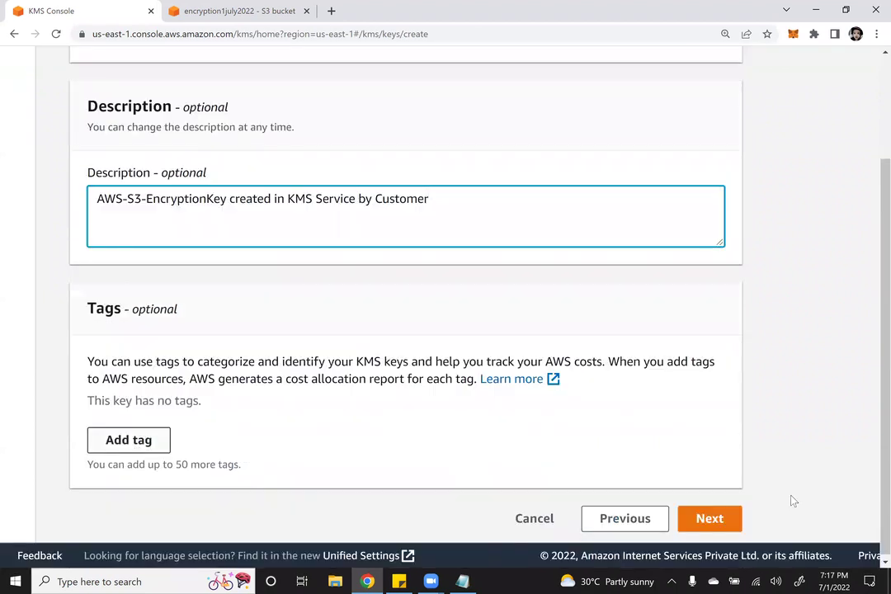
{"action": "left_click", "coordinate": [715, 521]}
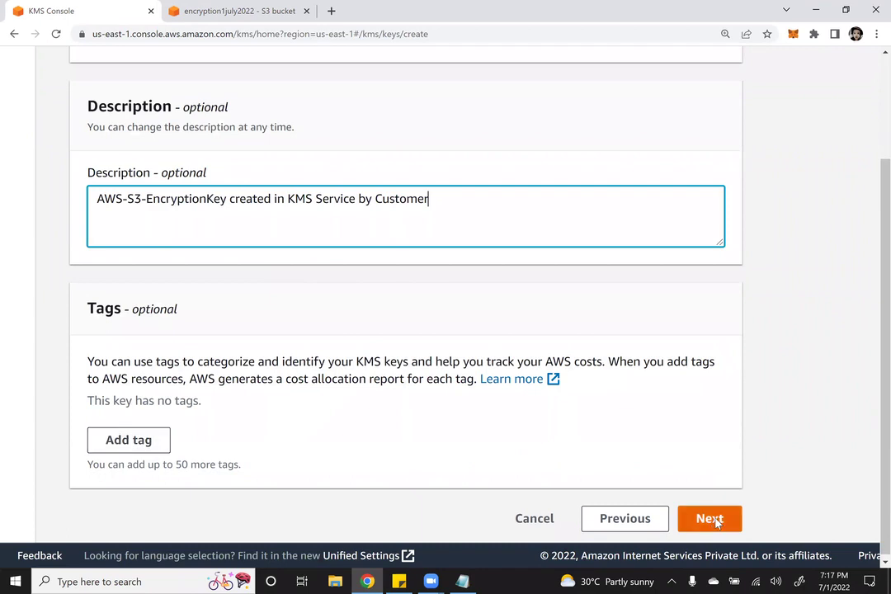
{"action": "left_click", "coordinate": [751, 402]}
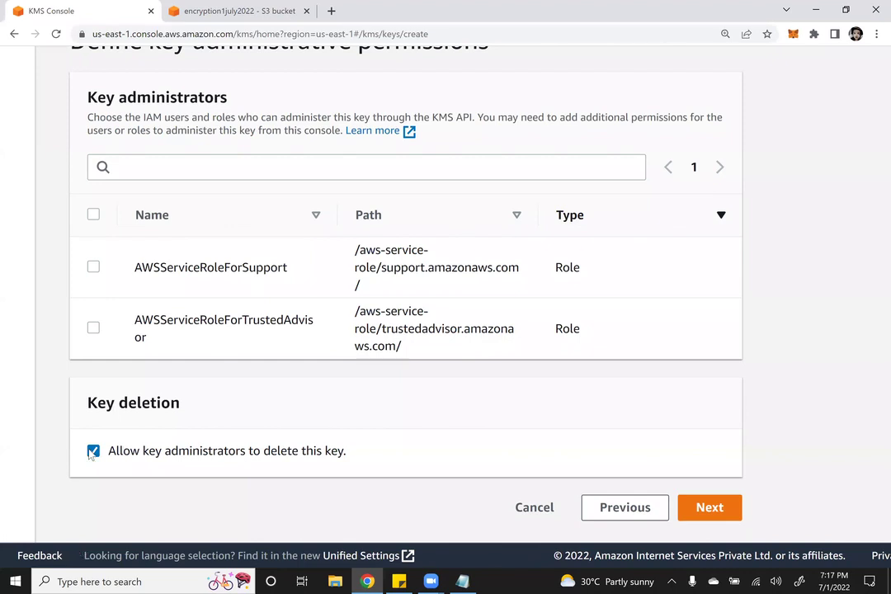
{"action": "scroll", "coordinate": [90, 456], "scroll_direction": "up", "scroll_amount": 1}
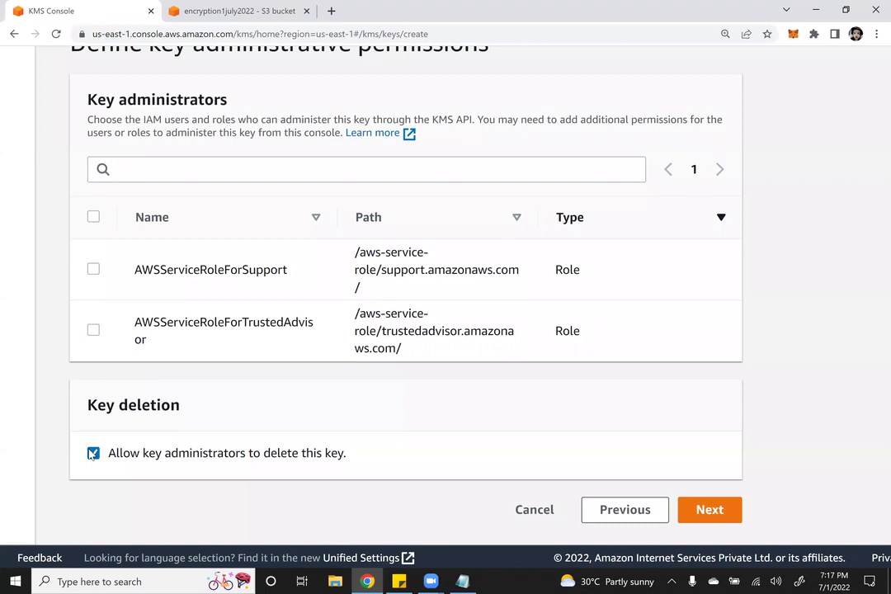
{"action": "scroll", "coordinate": [149, 450], "scroll_direction": "down", "scroll_amount": 1}
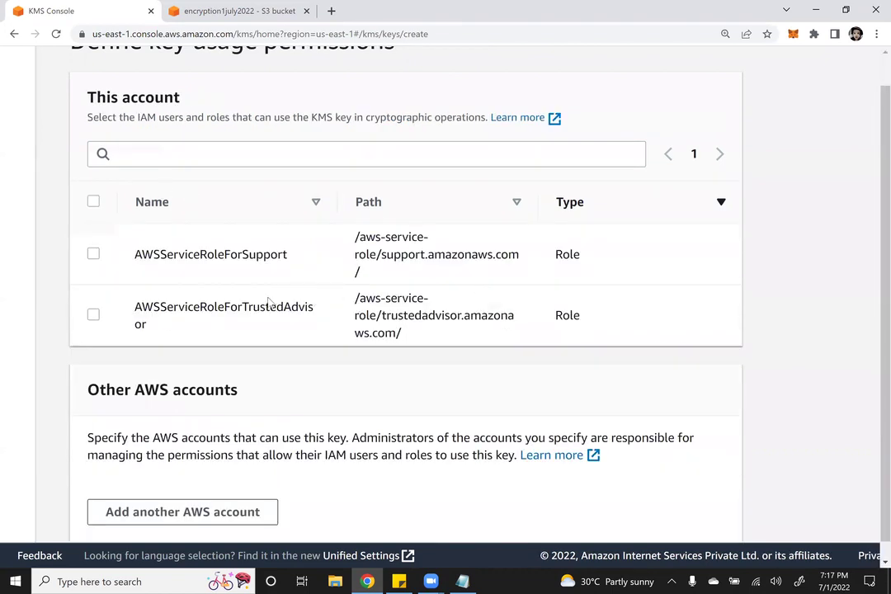
- Review the key usage permissions, select no roles or other AWS accounts, and continue to the key's review page
{"action": "scroll", "coordinate": [269, 299], "scroll_direction": "up", "scroll_amount": 2}
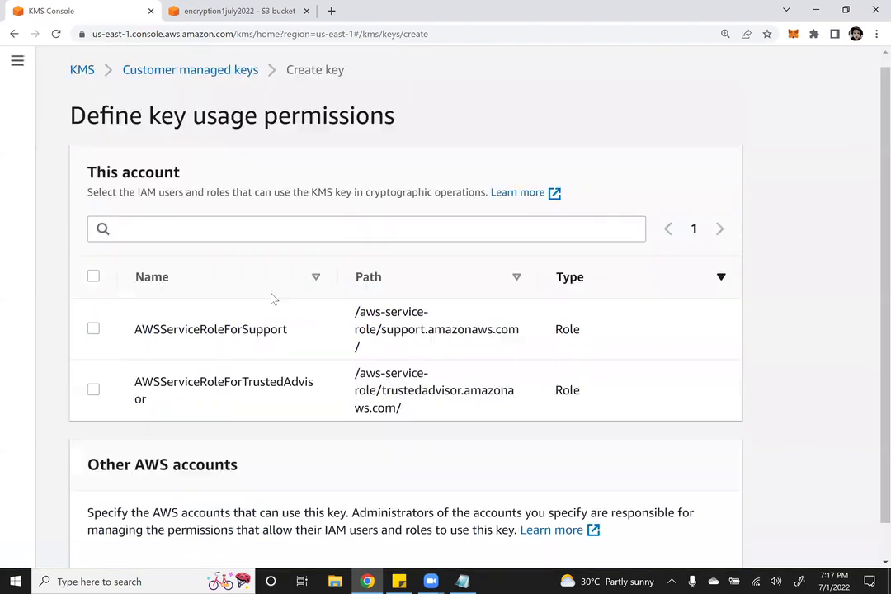
{"action": "scroll", "coordinate": [286, 432], "scroll_direction": "up", "scroll_amount": 1}
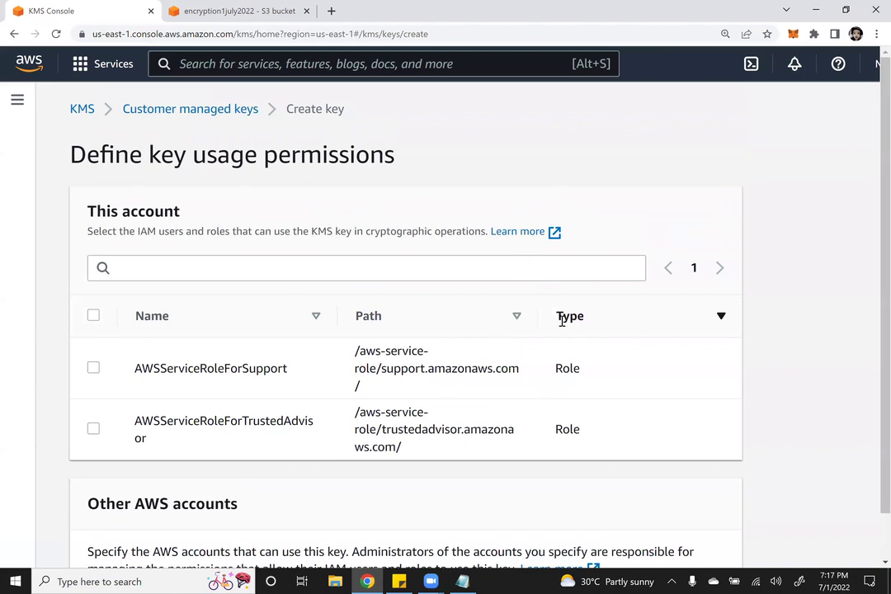
{"action": "scroll", "coordinate": [562, 321], "scroll_direction": "down", "scroll_amount": 1}
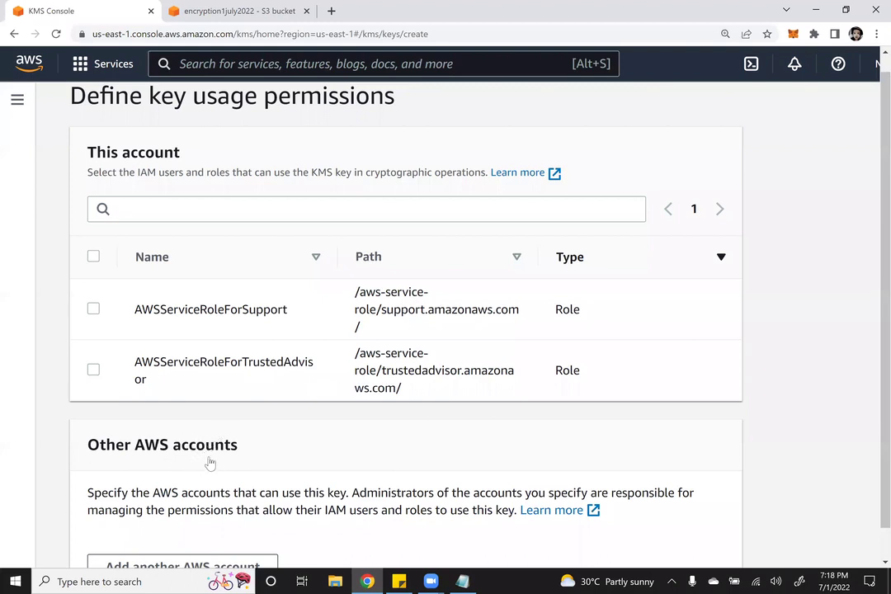
{"action": "scroll", "coordinate": [175, 449], "scroll_direction": "down", "scroll_amount": 2}
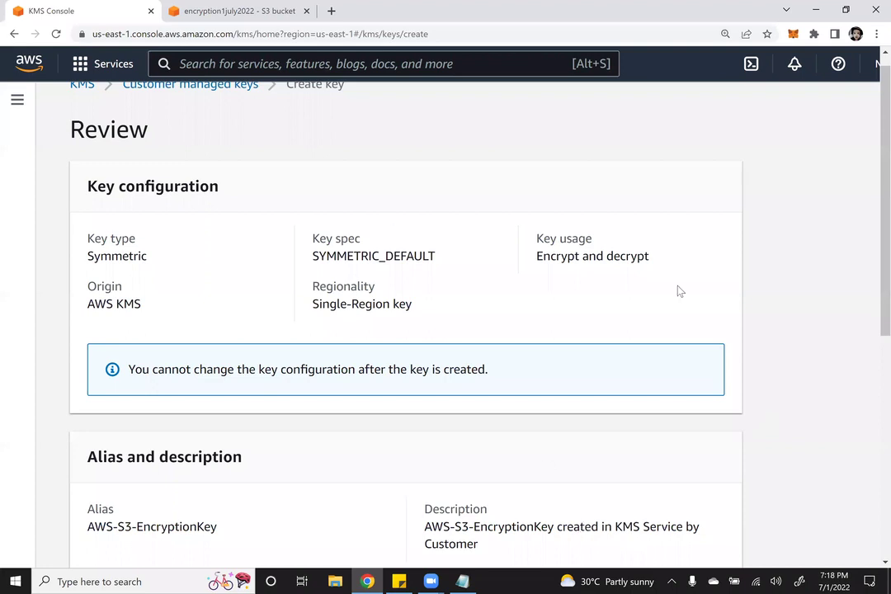
- Review the key's configuration, alias and description, and highlight the AWS principal line in the key policy
{"action": "key", "text": "ctrl+minus"}
{"action": "key", "text": "ctrl+minus"}
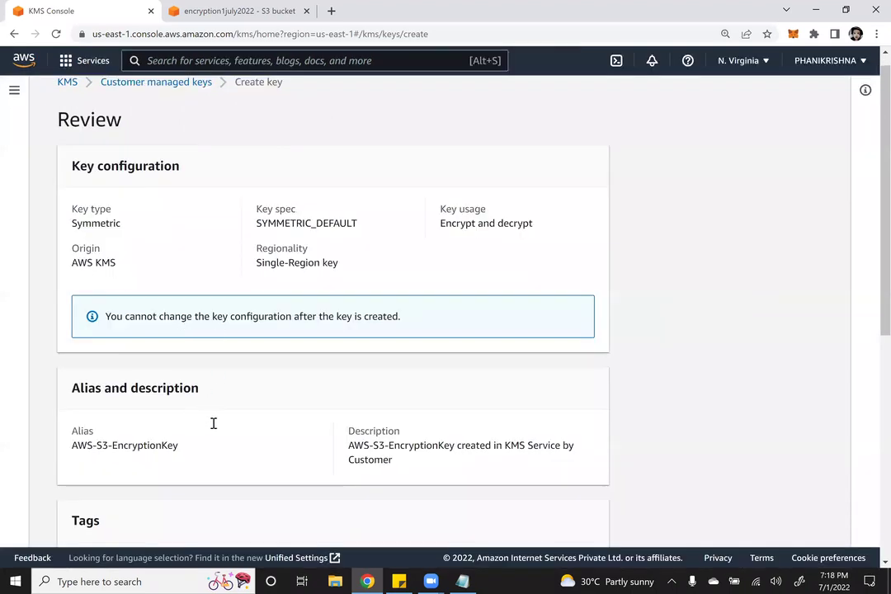
{"action": "scroll", "coordinate": [213, 424], "scroll_direction": "down", "scroll_amount": 5}
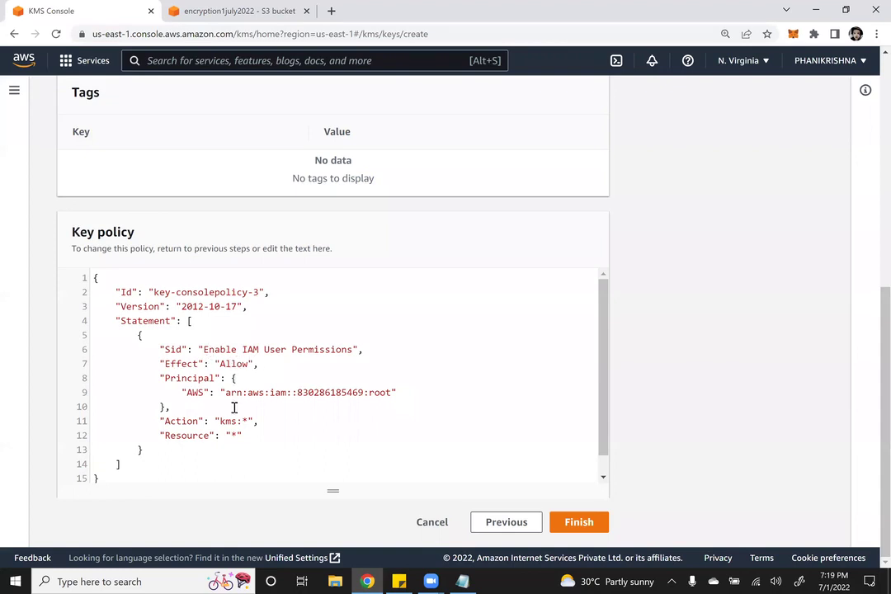
{"action": "double_click", "coordinate": [379, 395]}
{"action": "key", "text": "shift+Home"}
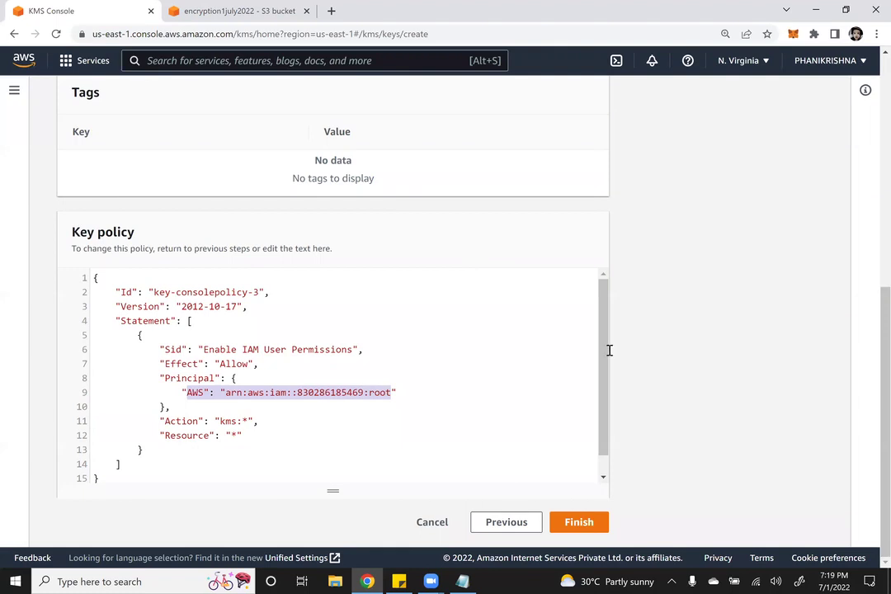
- Highlight the account ID in the key policy's root principal and finish creating the customer managed key
{"action": "scroll", "coordinate": [563, 348], "scroll_direction": "up", "scroll_amount": 5, "text": "ctrl"}
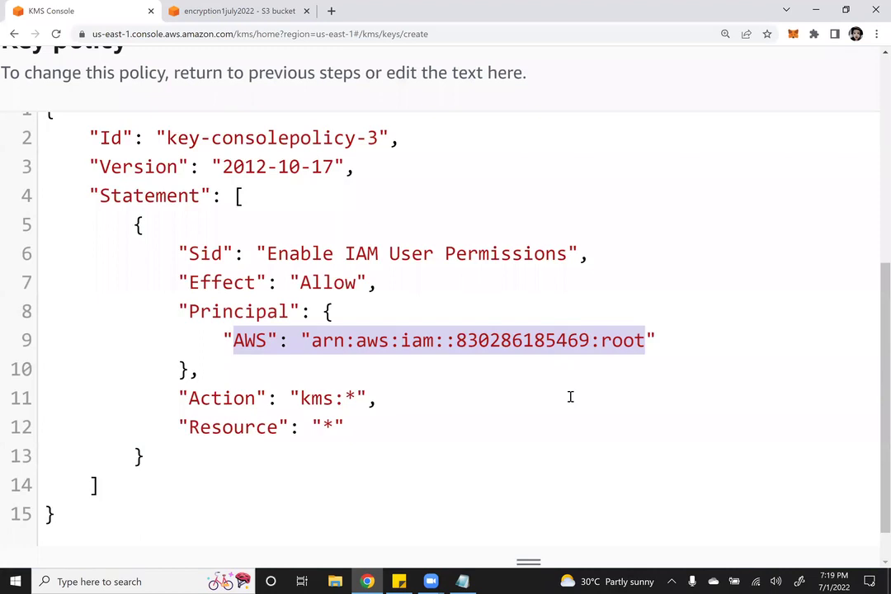
{"action": "left_click", "coordinate": [106, 265]}
{"action": "scroll", "coordinate": [301, 448], "scroll_direction": "down", "scroll_amount": 1, "text": "ctrl"}
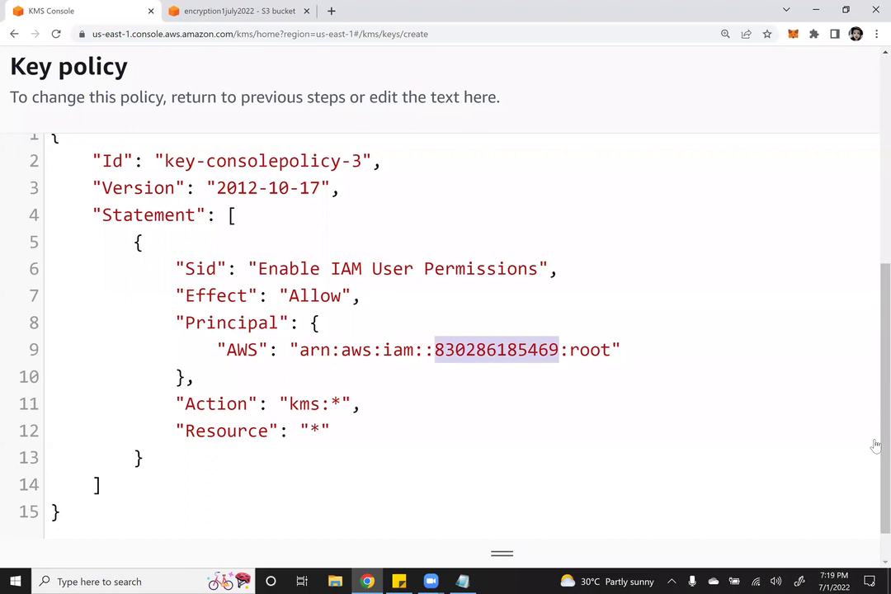
{"action": "key", "text": "ctrl+minus"}
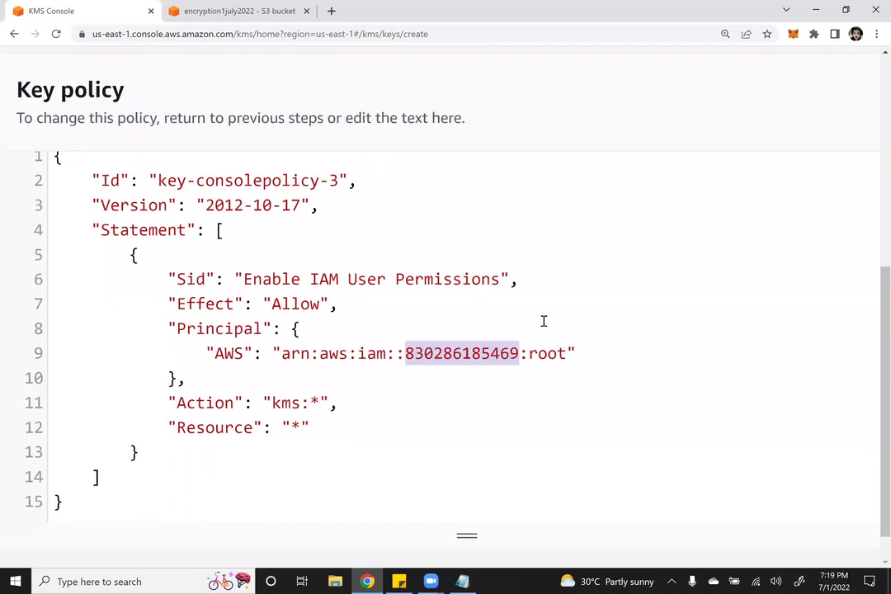
{"action": "key", "text": "ctrl+minus"}
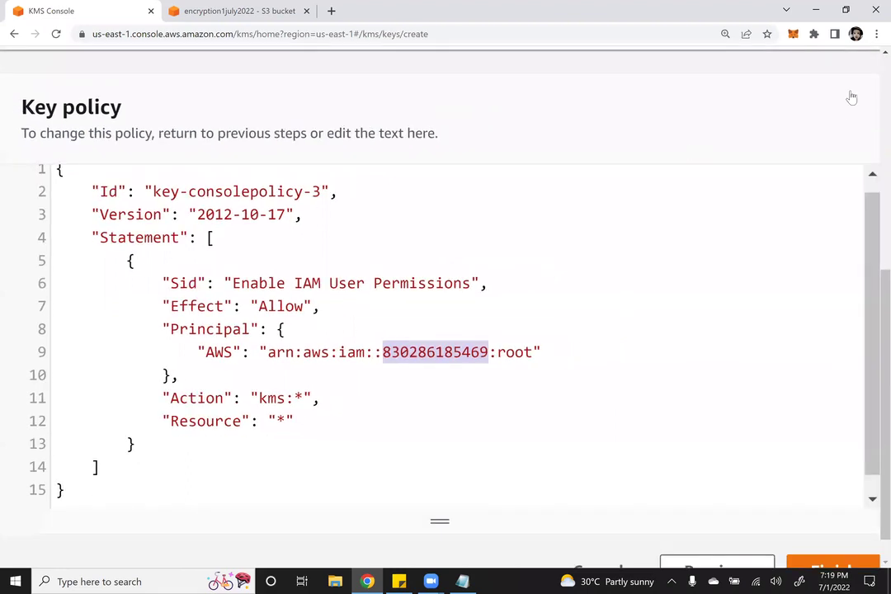
{"action": "key", "text": "ctrl+minus"}
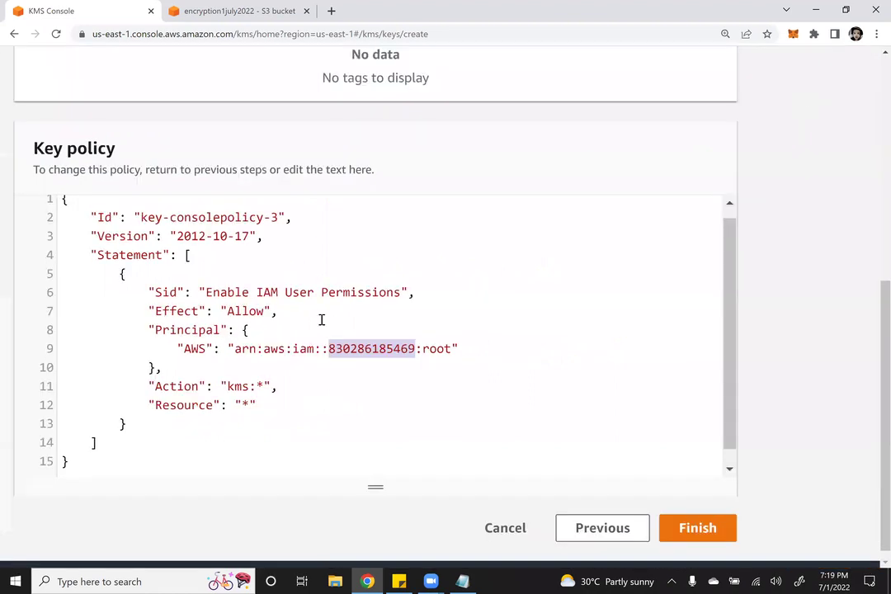
{"action": "key", "text": "ctrl+minus"}
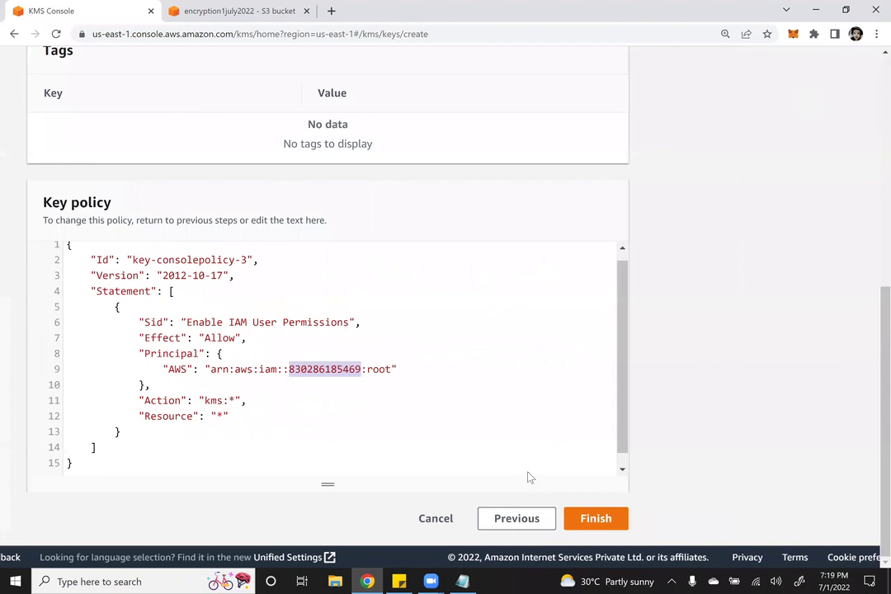
{"action": "key", "text": "ctrl+minus"}
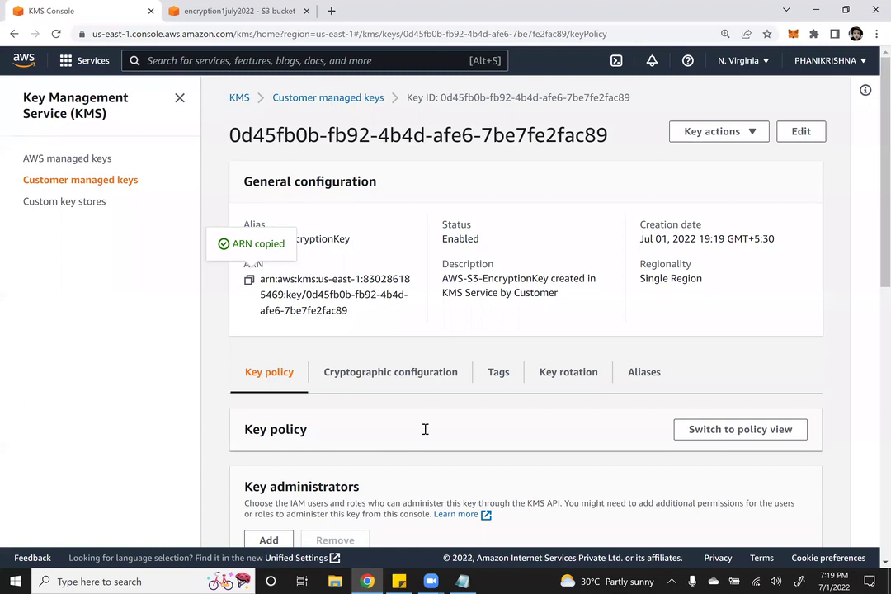
- Prepare GlacierDeepArchive.txt for upload to the encryption1july2022 bucket, overriding default encryption with SSE-KMS and choosing from your AWS KMS keys
{"action": "key", "text": "alt+Tab"}
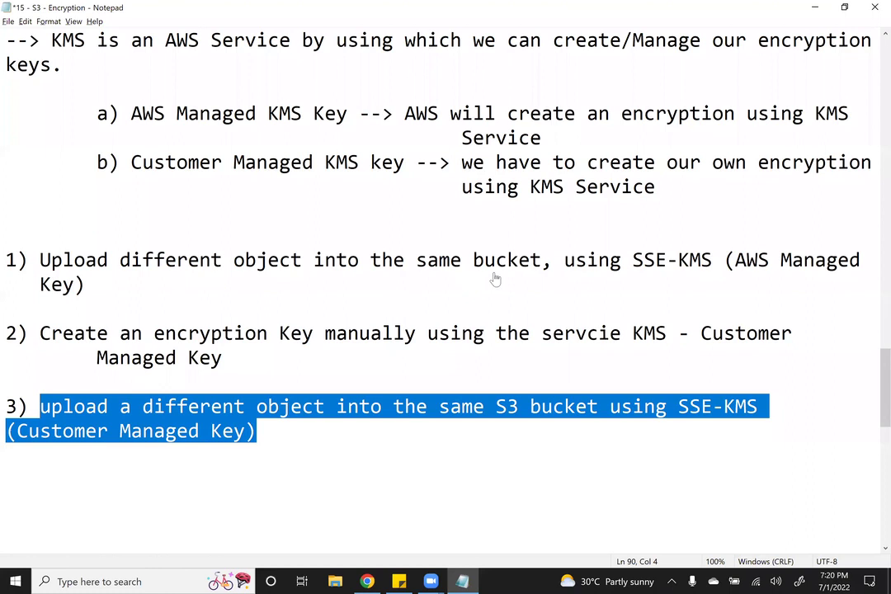
{"action": "key", "text": "alt+Tab"}
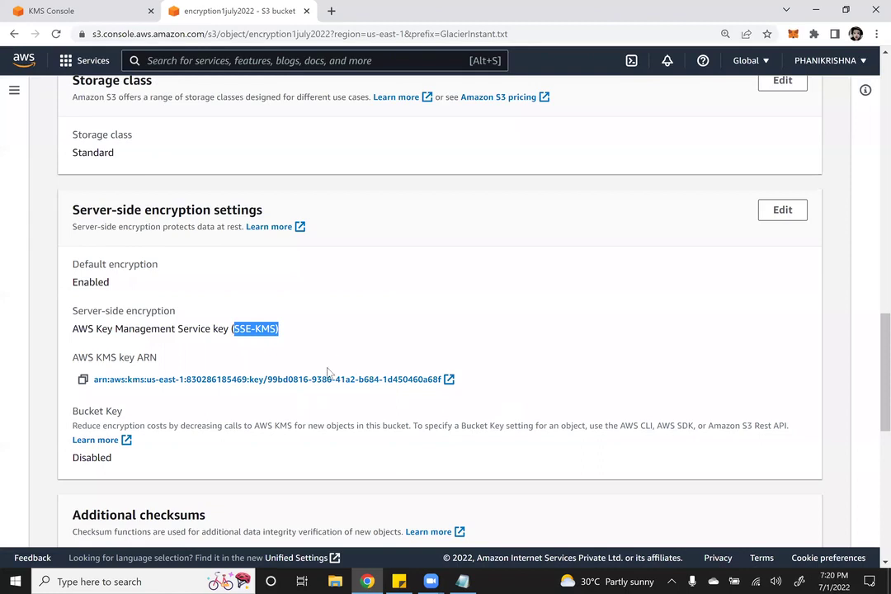
{"action": "key", "text": "alt+Left"}
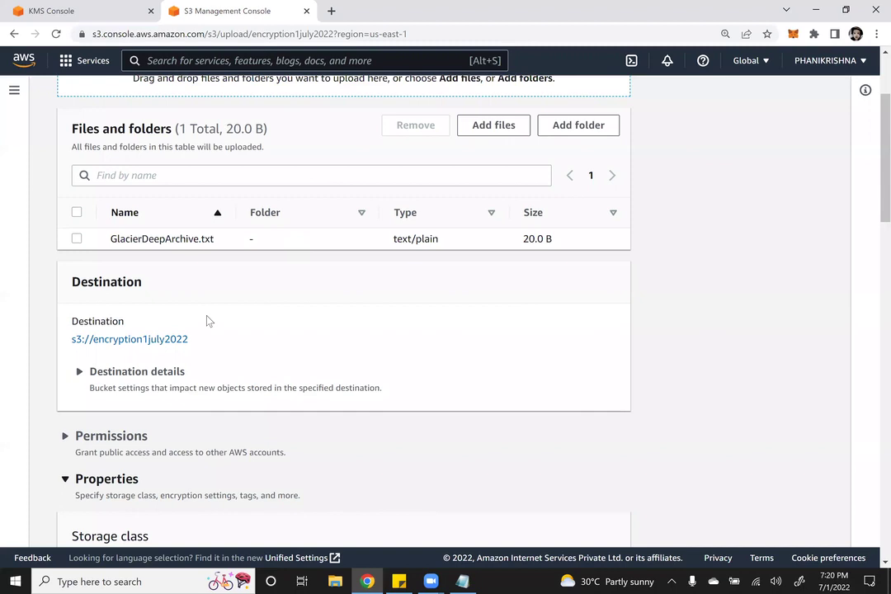
{"action": "scroll", "coordinate": [209, 321], "scroll_direction": "down", "scroll_amount": 10}
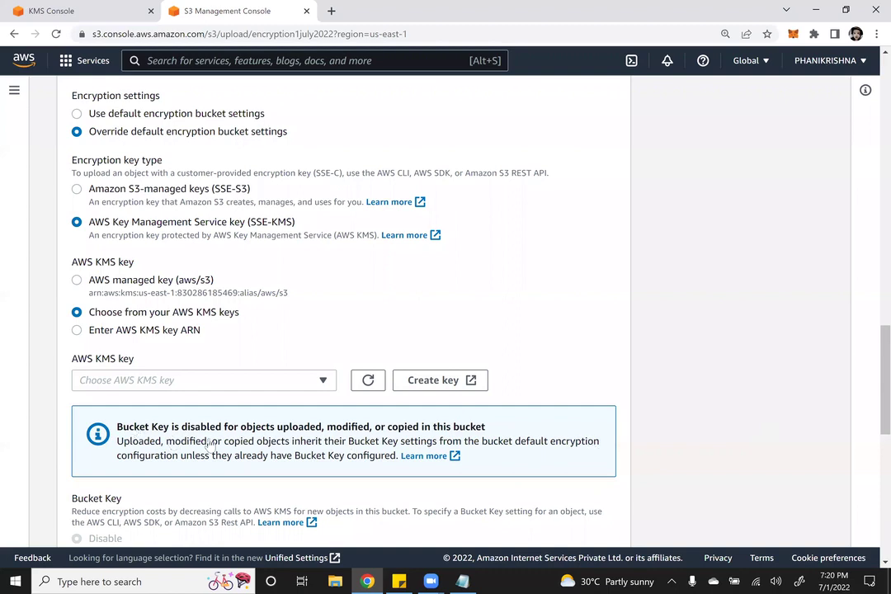
{"action": "scroll", "coordinate": [237, 445], "scroll_direction": "up", "scroll_amount": 5}
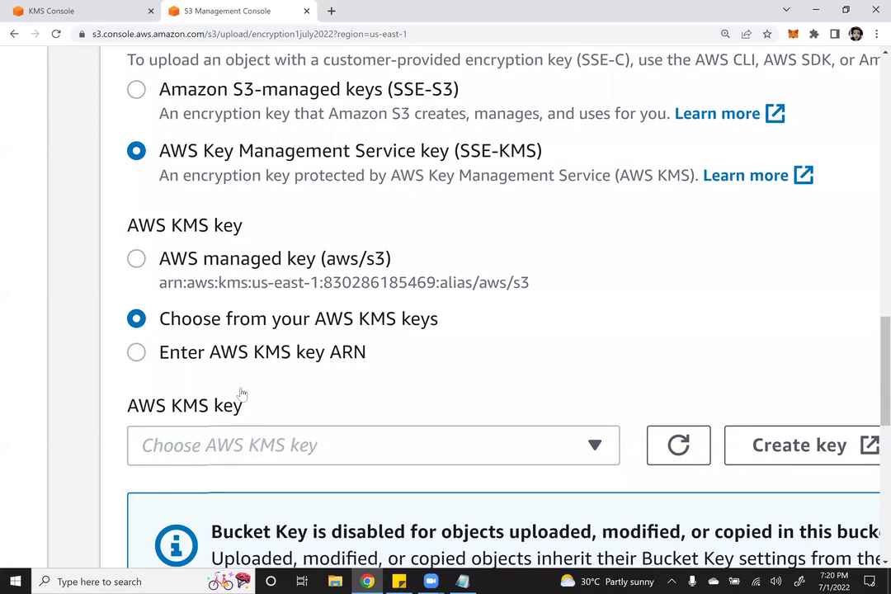
- Select the newly created AWS-S3-EncryptionKey as the KMS key and upload GlacierDeepArchive.txt
{"action": "left_click", "coordinate": [319, 445]}
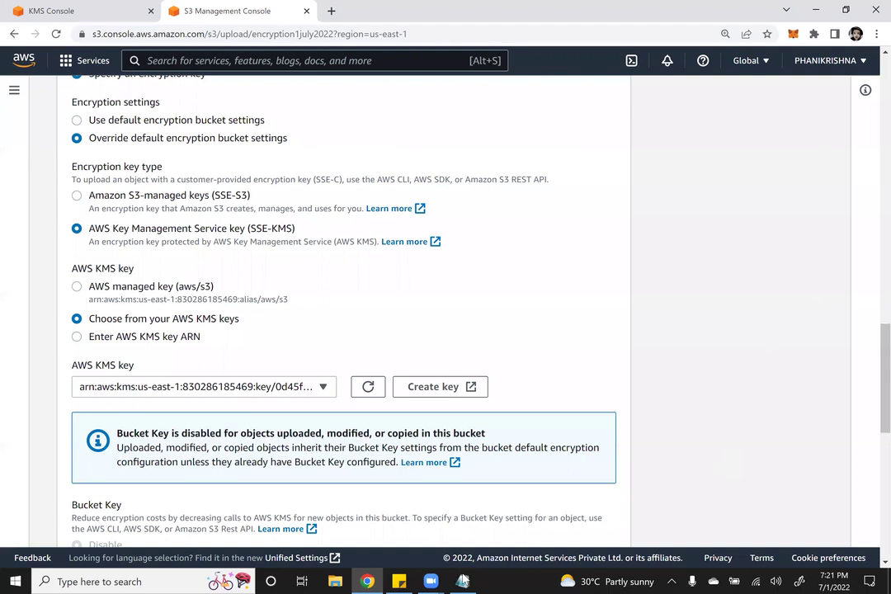
{"action": "scroll", "coordinate": [284, 465], "scroll_direction": "down", "scroll_amount": 10}
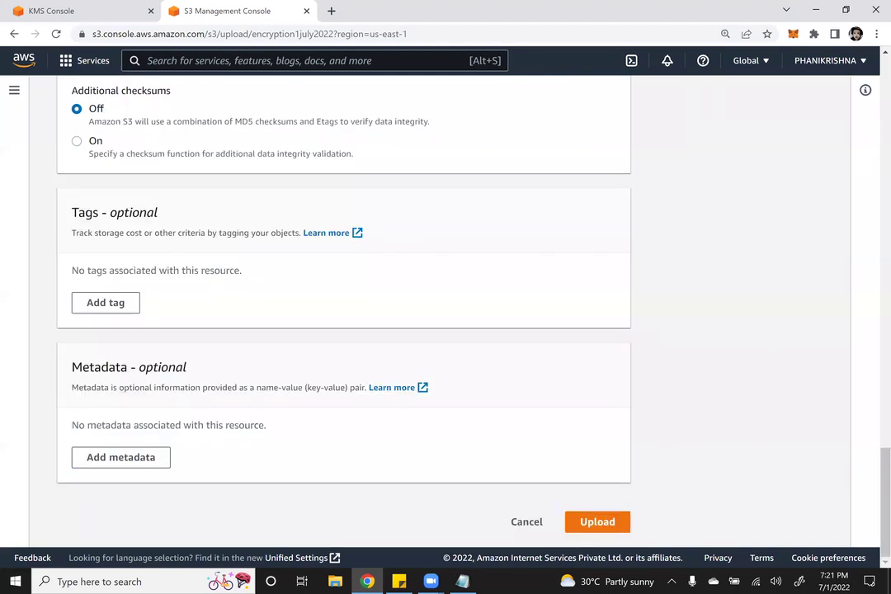
{"action": "left_click", "coordinate": [598, 521]}
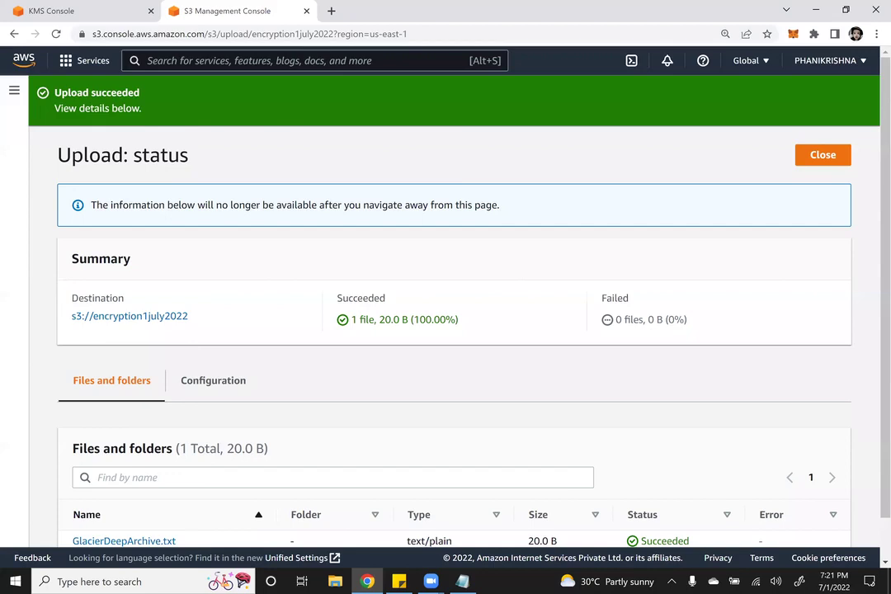
- Switch to the Notepad notes and add the item "4) Try to open the object" below item 3
{"action": "key", "text": "alt+Tab"}
{"action": "type", "text": "T"}
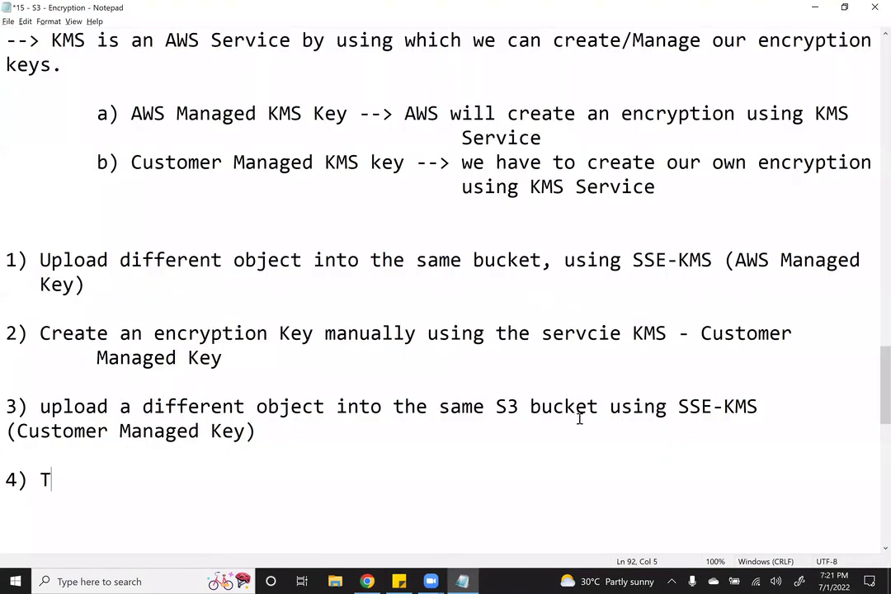
{"action": "type", "text": "ry to open the object"}
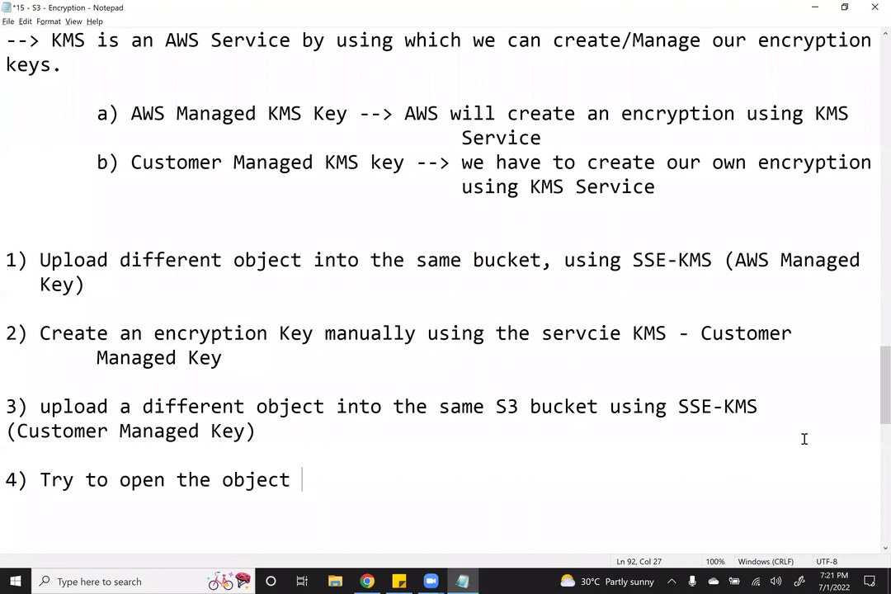
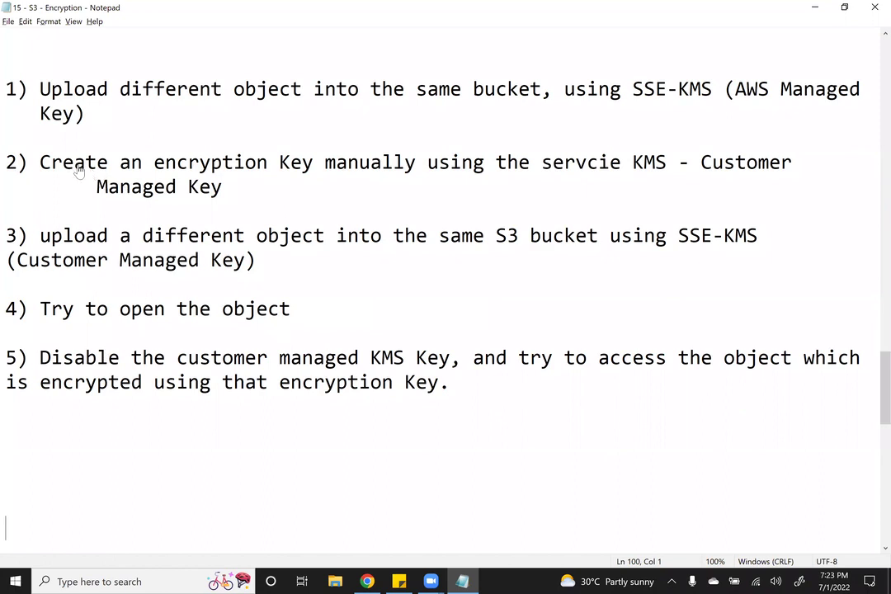
- Switch to the KMS console, select AWS-S3-EncryptionKey among the customer managed keys, and examine the key actions offered for it
{"action": "key", "text": "alt+Tab"}
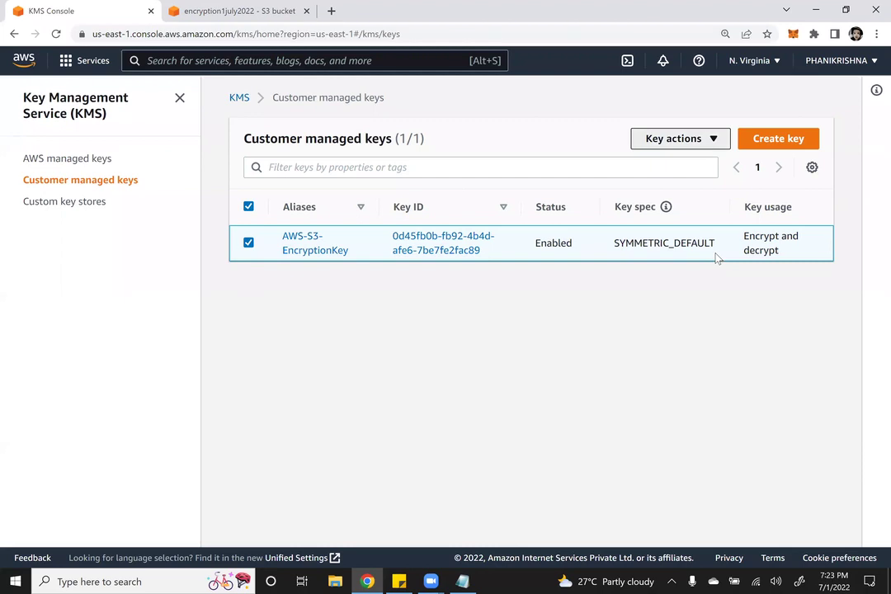
{"action": "key", "text": "Return"}
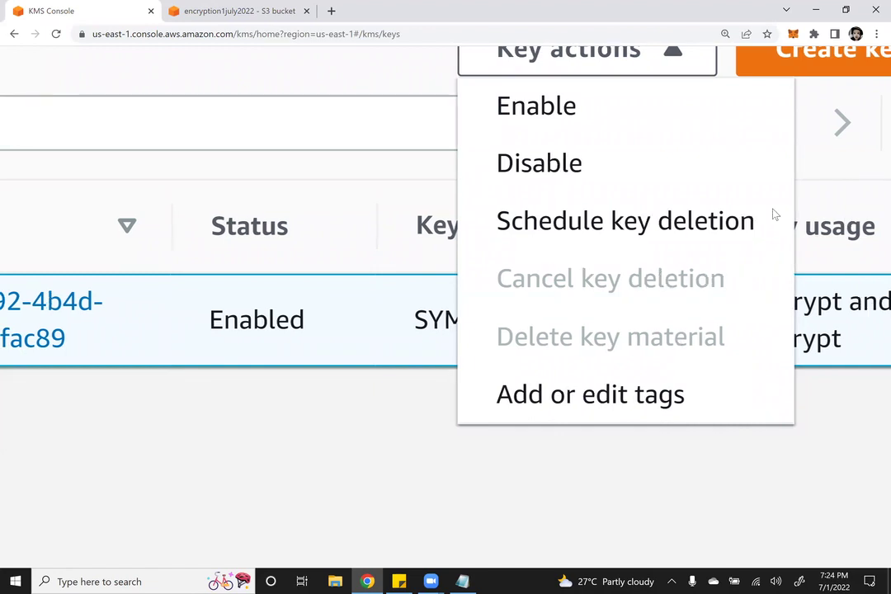
{"action": "scroll", "coordinate": [776, 214], "scroll_direction": "down", "scroll_amount": 1}
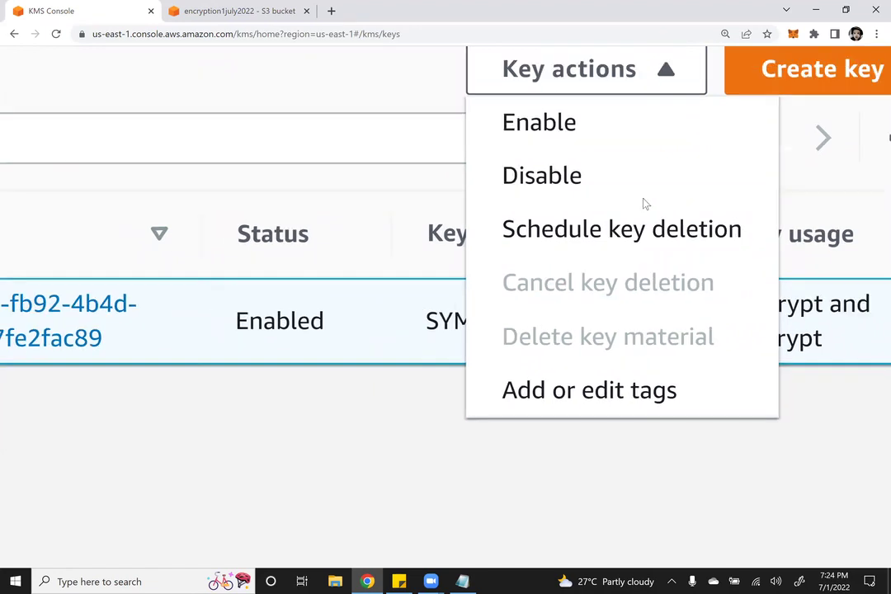
{"action": "scroll", "coordinate": [130, 469], "scroll_direction": "down", "scroll_amount": 1}
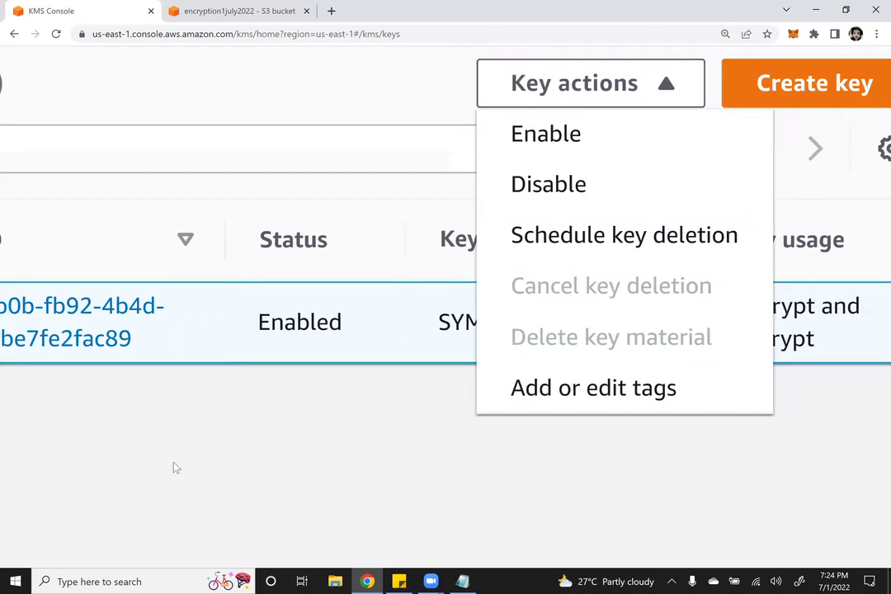
{"action": "scroll", "coordinate": [183, 468], "scroll_direction": "down", "scroll_amount": 1}
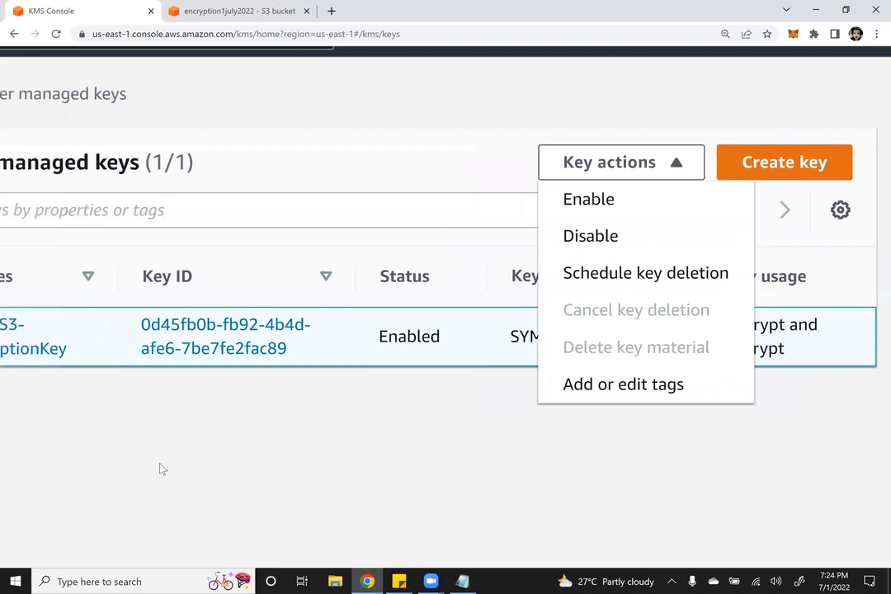
- Disable AWS-S3-EncryptionKey, and open GlacierDeepArchive.txt from the encryption1july2022 bucket to examine the response
{"action": "scroll", "coordinate": [165, 470], "scroll_direction": "down", "scroll_amount": 1}
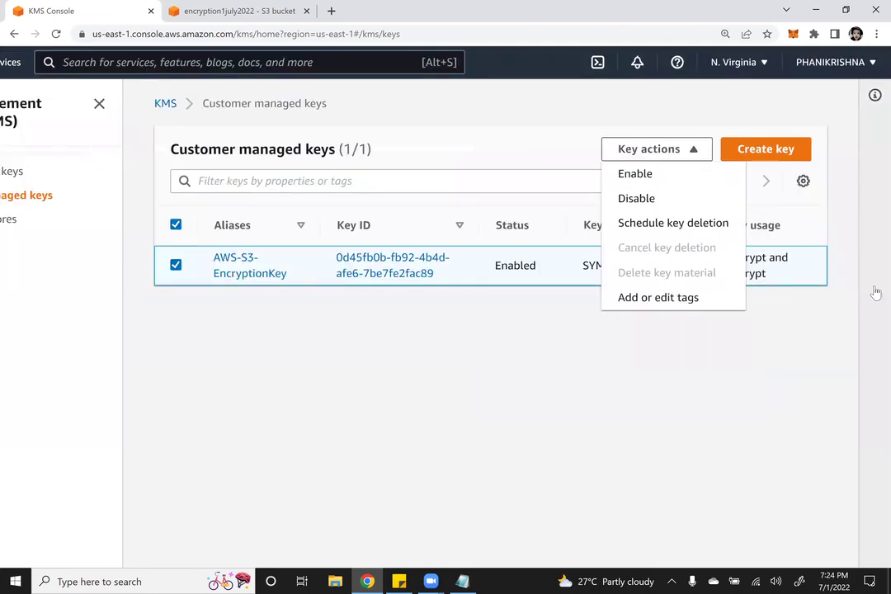
{"action": "left_click", "coordinate": [637, 199]}
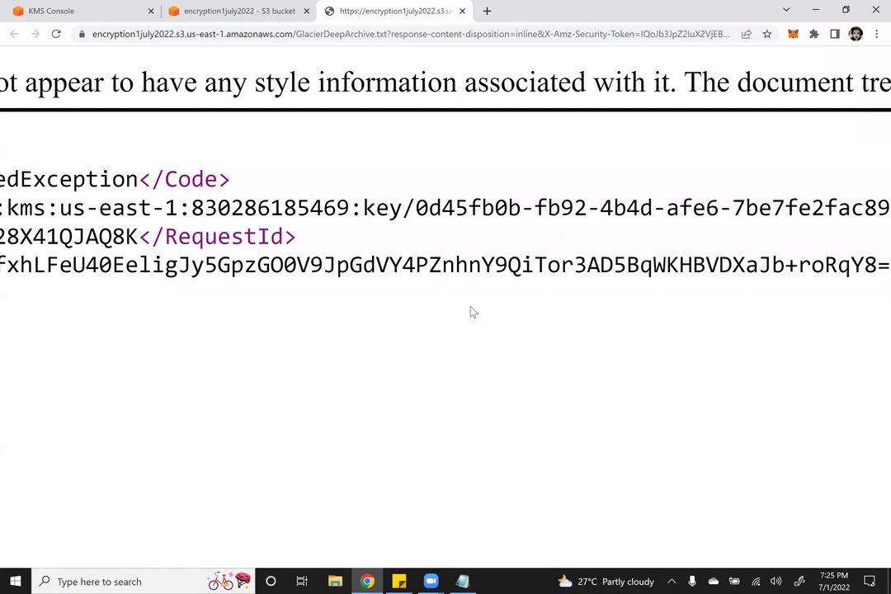
{"action": "scroll", "coordinate": [473, 312], "scroll_direction": "left", "scroll_amount": 3}
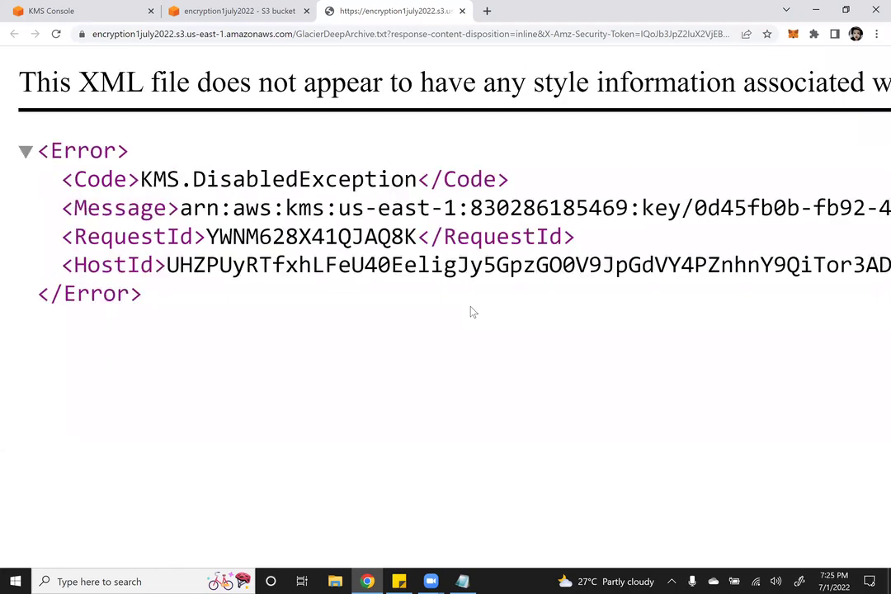
{"action": "scroll", "coordinate": [473, 311], "scroll_direction": "right", "scroll_amount": 1}
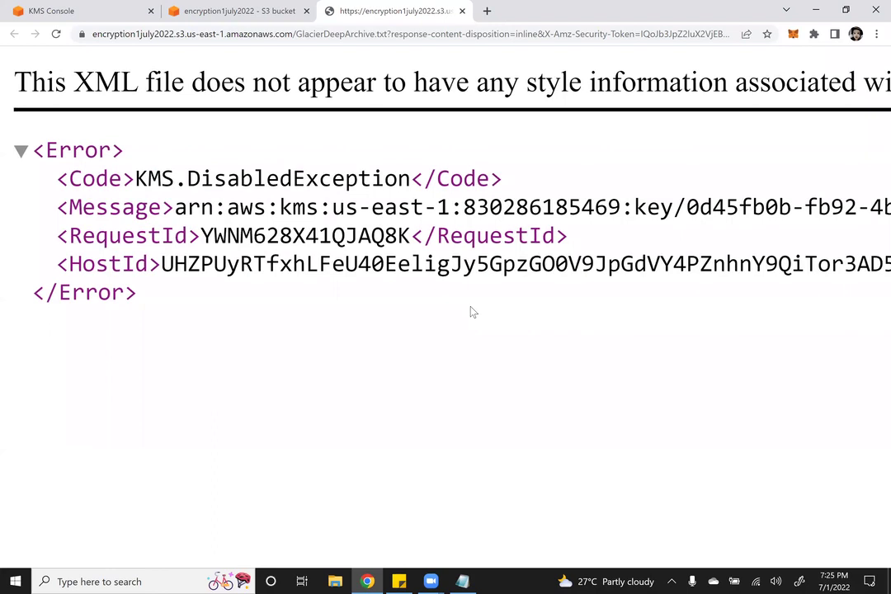
{"action": "key", "text": "ctrl+minus"}
{"action": "key", "text": "ctrl+minus"}
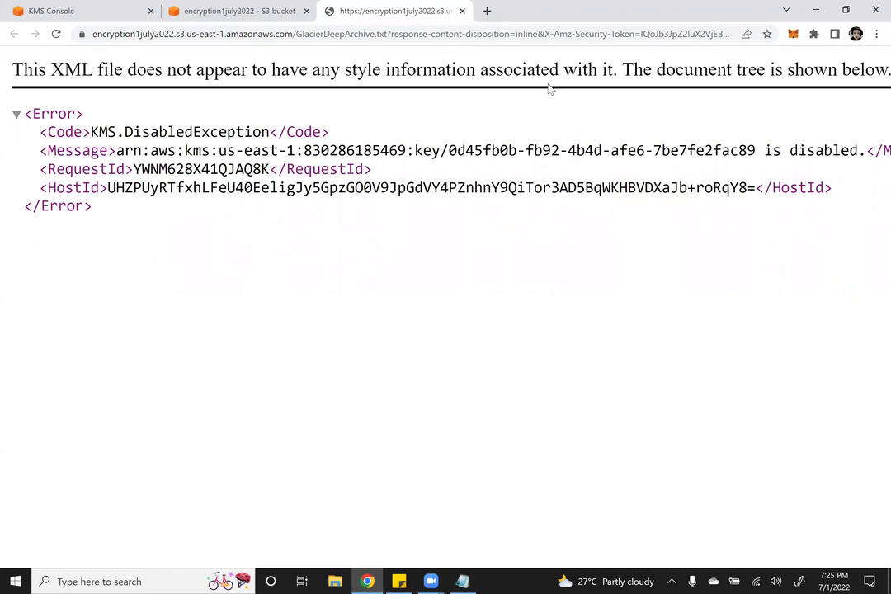
{"action": "key", "text": "ctrl+0"}
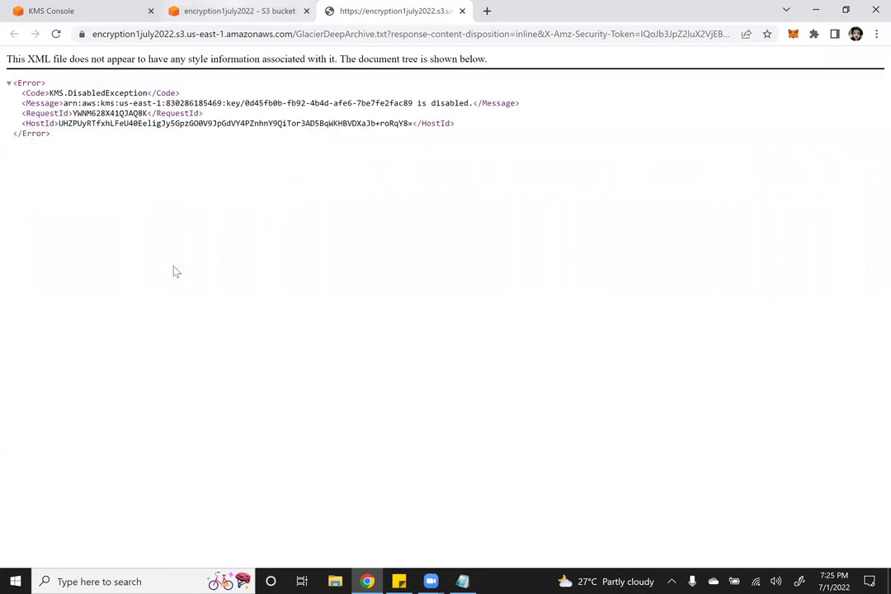
- Enable AWS-S3-EncryptionKey again in the KMS console, reopen GlacierDeepArchive.txt from the bucket and close the extra object page
{"action": "key", "text": "ctrl+Tab"}
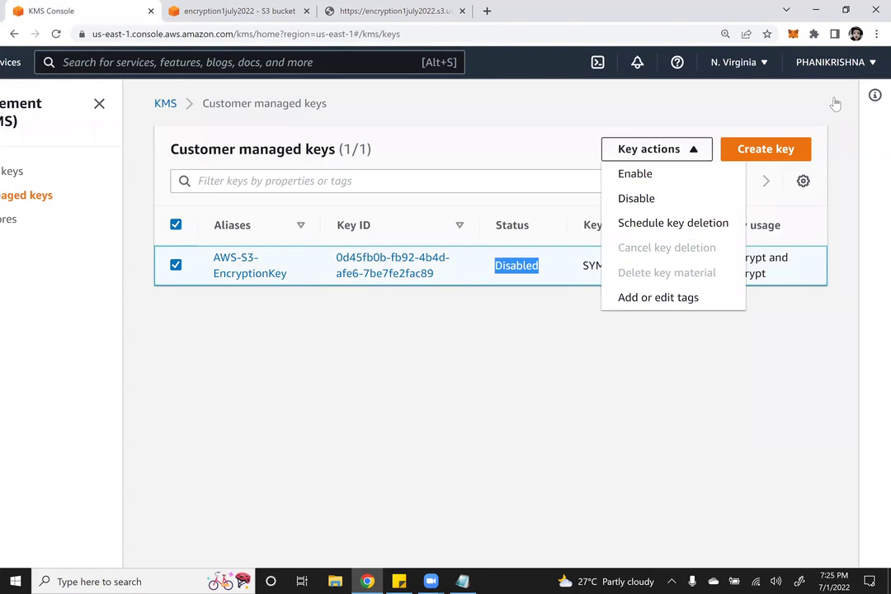
{"action": "left_click", "coordinate": [635, 174]}
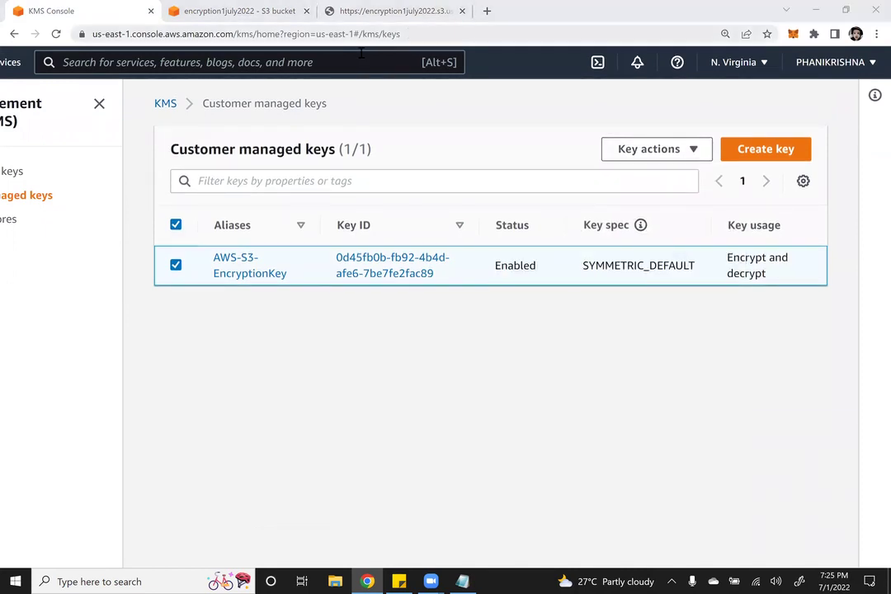
{"action": "left_click", "coordinate": [252, 33]}
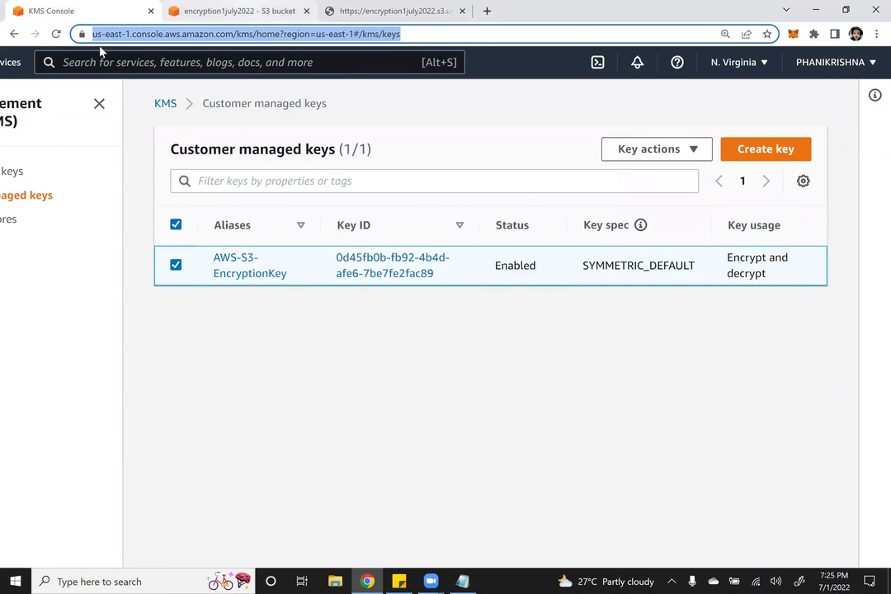
{"action": "key", "text": "ctrl+Tab"}
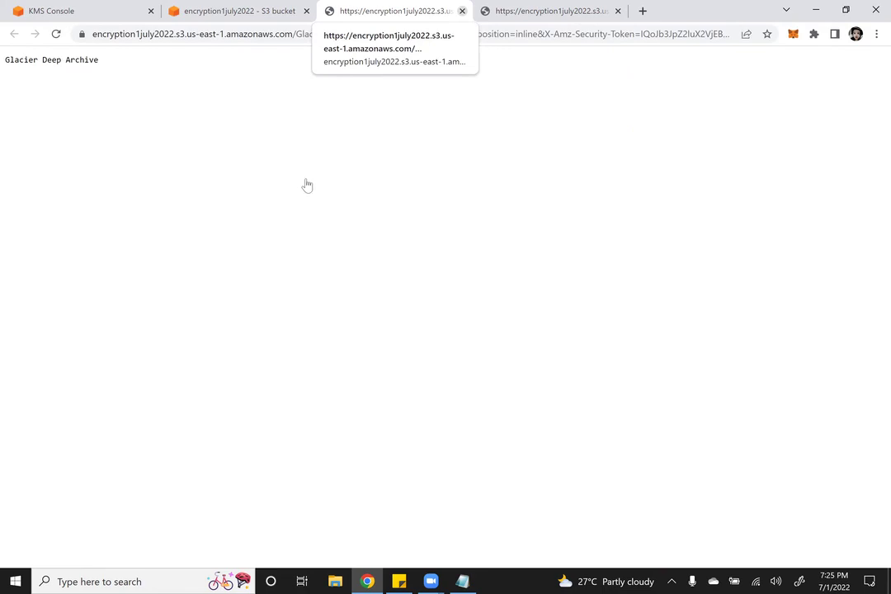
{"action": "key", "text": "ctrl+w"}
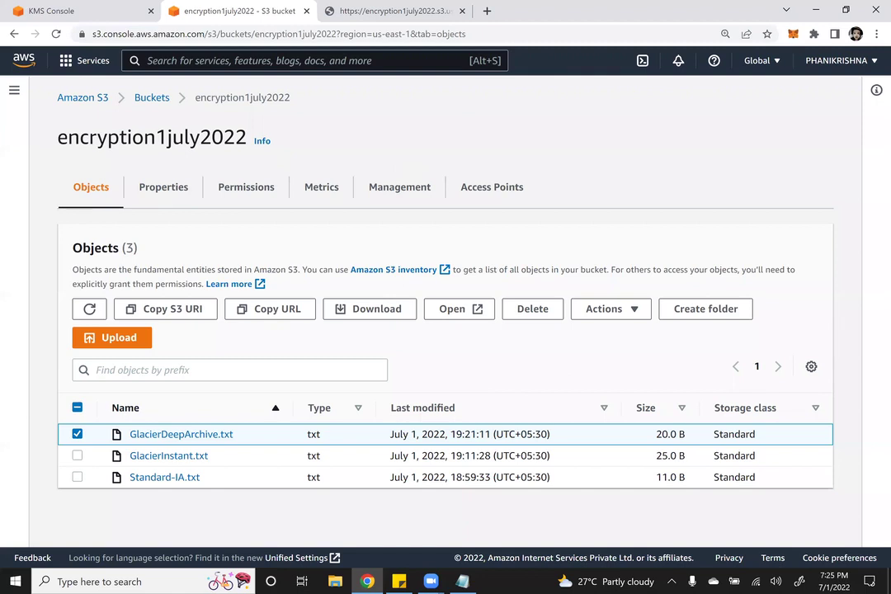
- In Notepad, add and save "--> We cannot delete the encryption key instantly, instead we have to schedule the key deletion after certain no of days (ex: 7)"
{"action": "key", "text": "alt+Tab"}
{"action": "key", "text": "Return"}
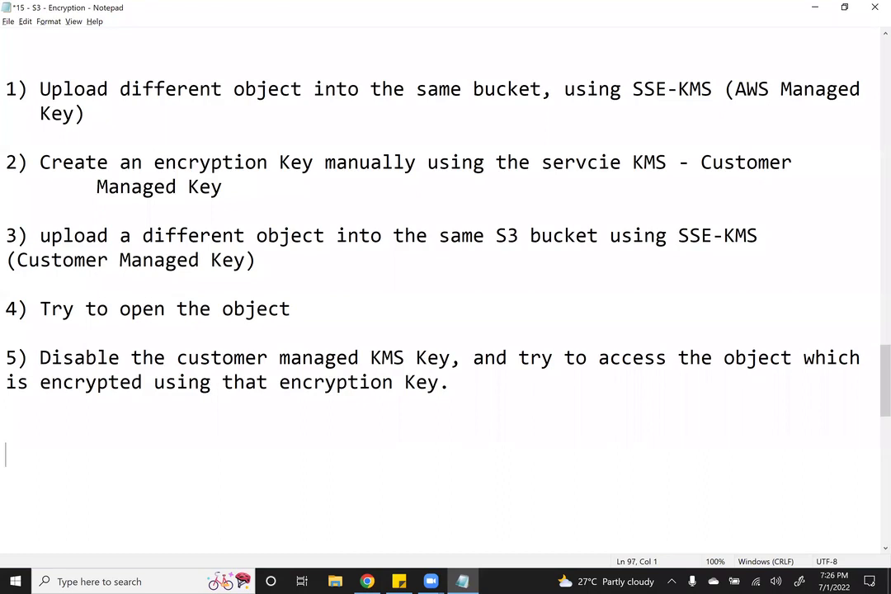
{"action": "type", "text": "--> We cannot delete the en"}
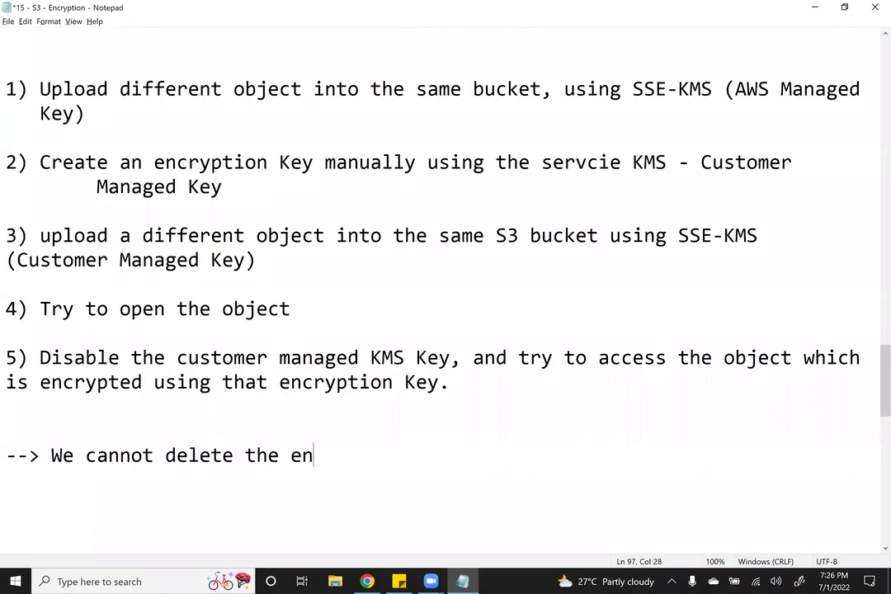
{"action": "type", "text": "cryption key insta"}
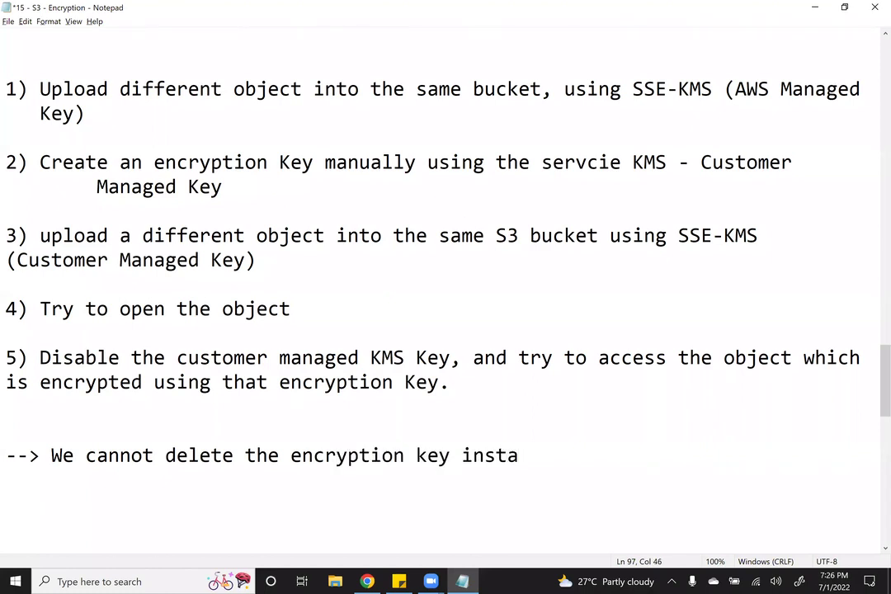
{"action": "type", "text": "ntly, in"}
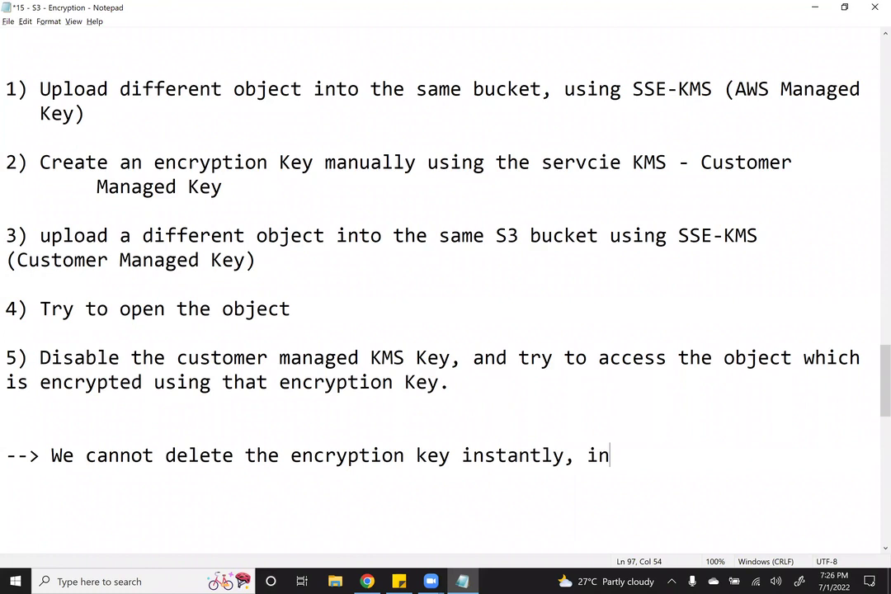
{"action": "type", "text": "stead we have to schedule the key dele"}
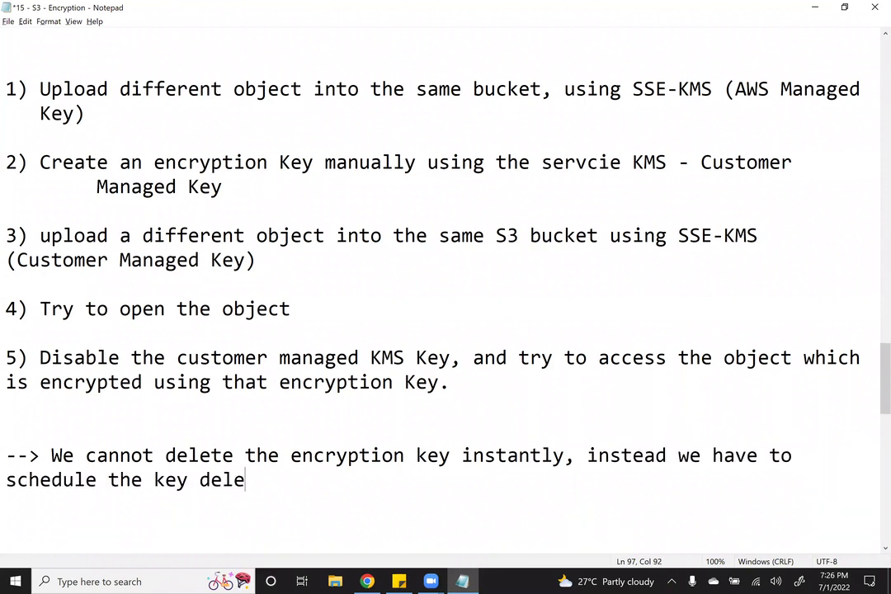
{"action": "type", "text": "tion after "}
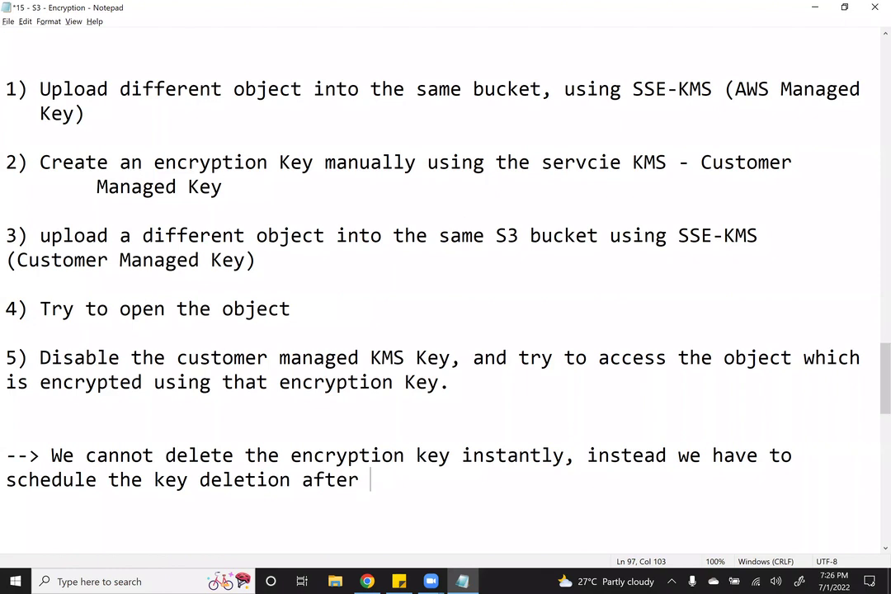
{"action": "type", "text": "certain no o"}
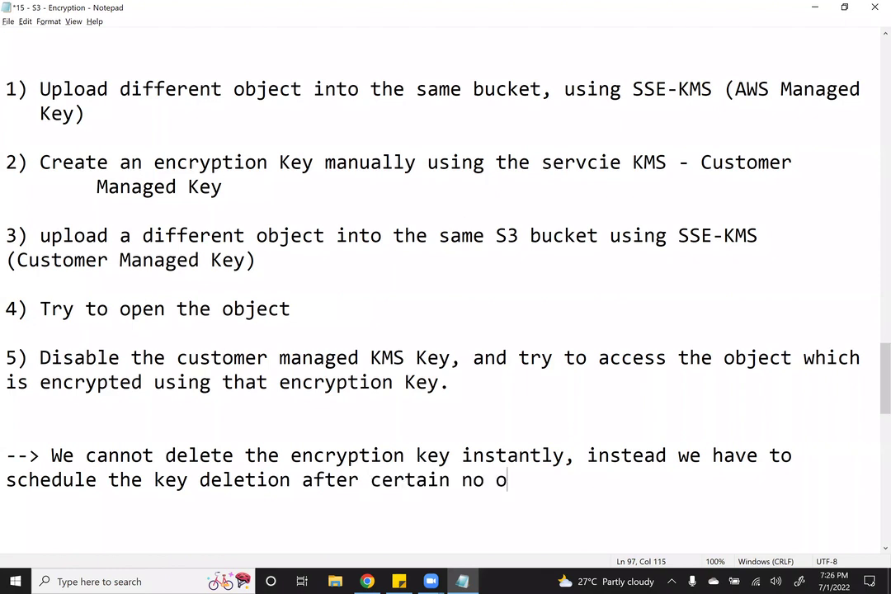
{"action": "type", "text": "f days (ex: "}
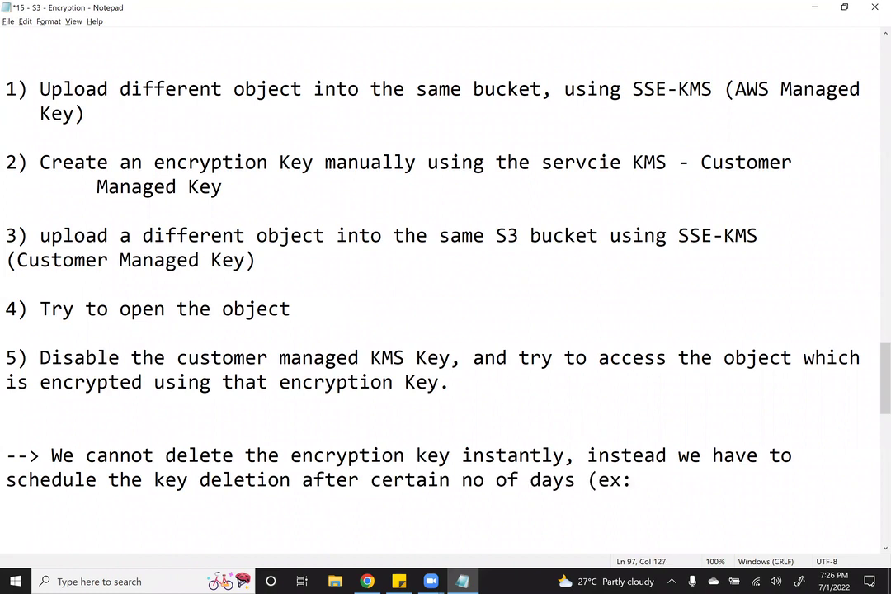
{"action": "type", "text": "7)"}
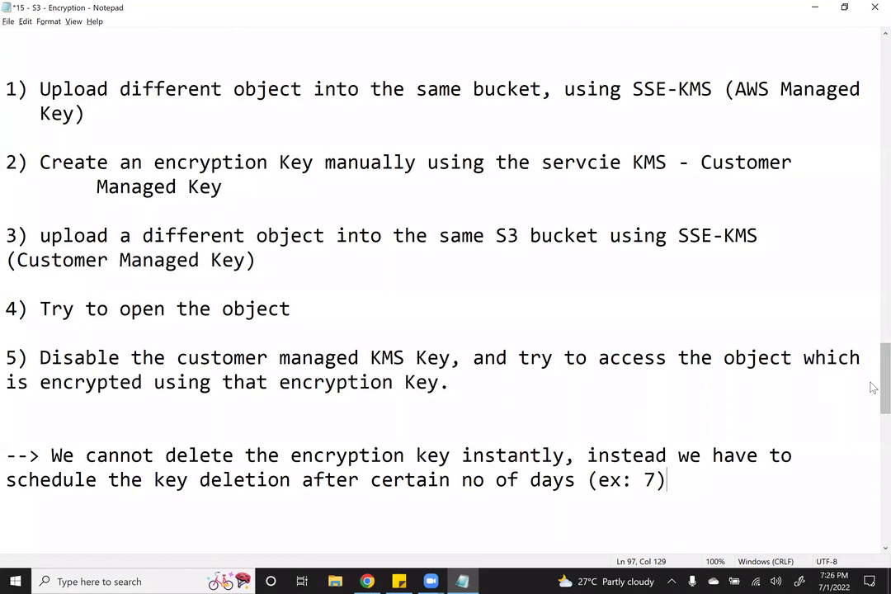
{"action": "key", "text": "ctrl+s"}
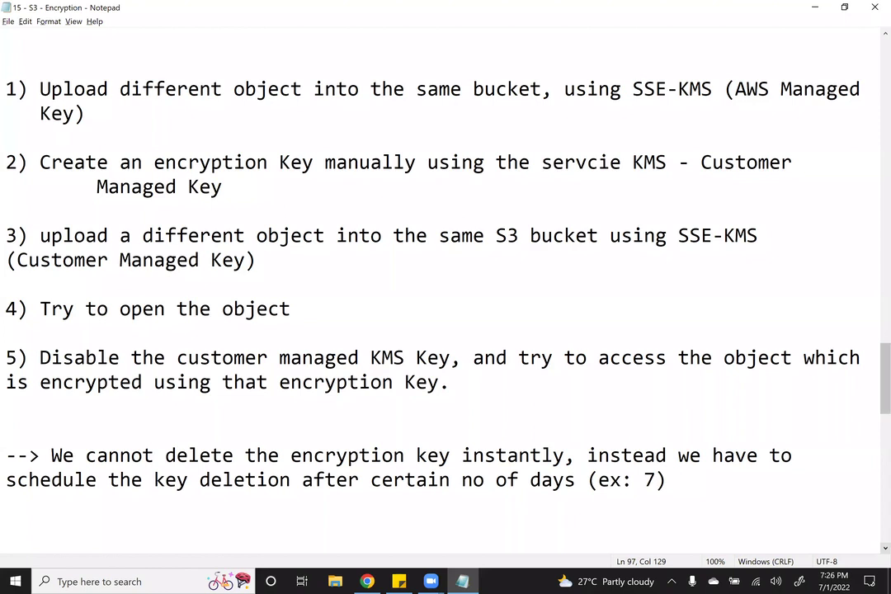
- Add item "6) Schedule Key deltion for KMS Key after 7 Days, and try to open the object again." below the note and save the file
{"action": "key", "text": "Return"}
{"action": "key", "text": "Return"}
{"action": "key", "text": "Return"}
{"action": "type", "text": "6) "}
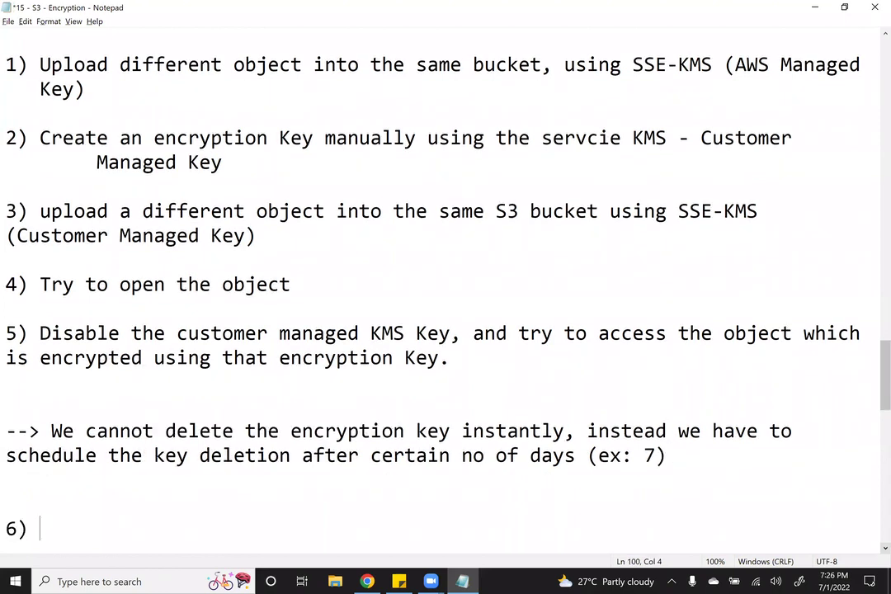
{"action": "type", "text": "Schedule "}
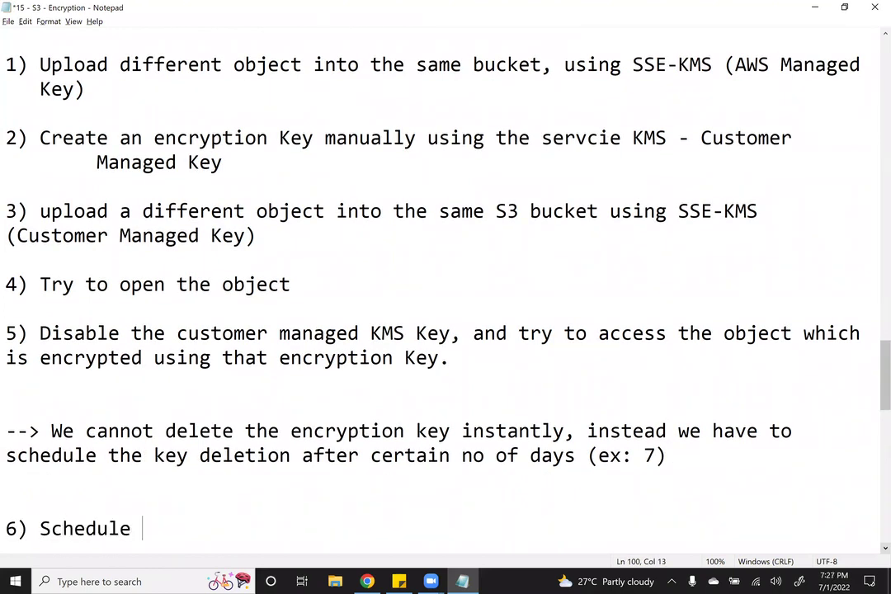
{"action": "type", "text": "Key deltion "}
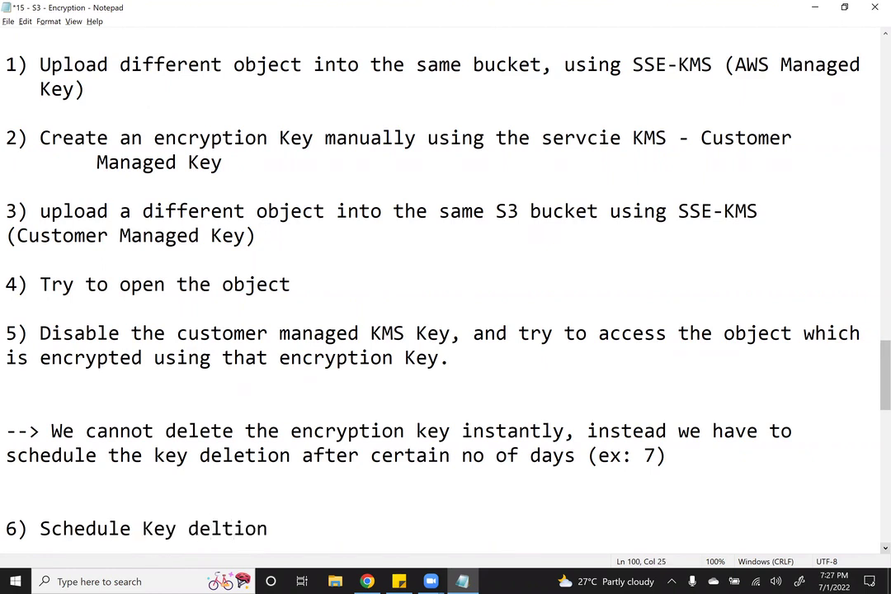
{"action": "type", "text": "for KMS Key "}
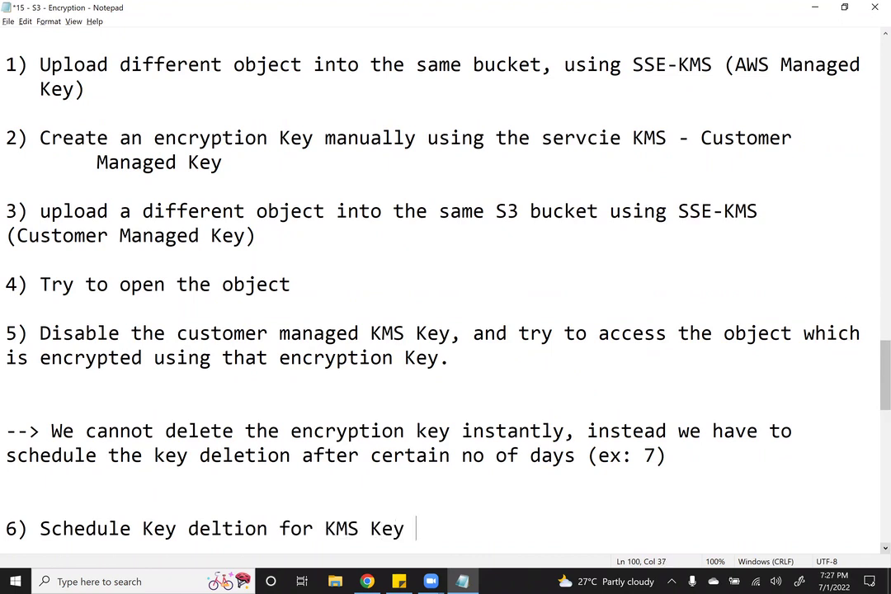
{"action": "type", "text": "after 7 Days, and try to open the object again"}
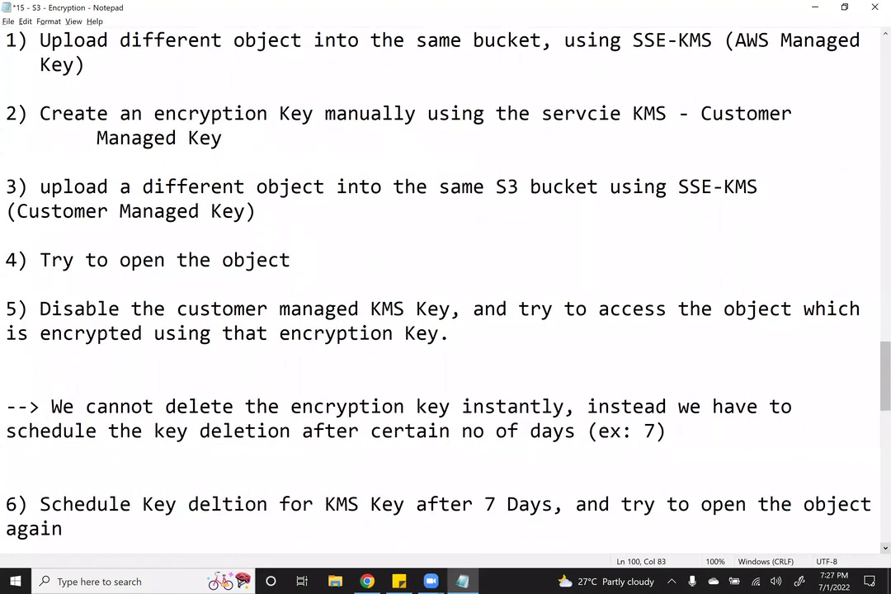
{"action": "type", "text": "."}
{"action": "key", "text": "ctrl+s"}
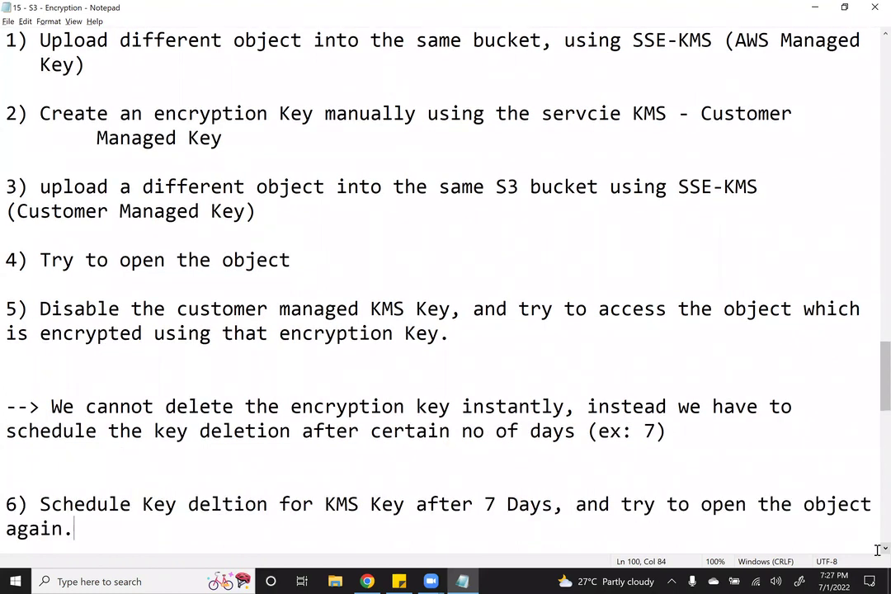
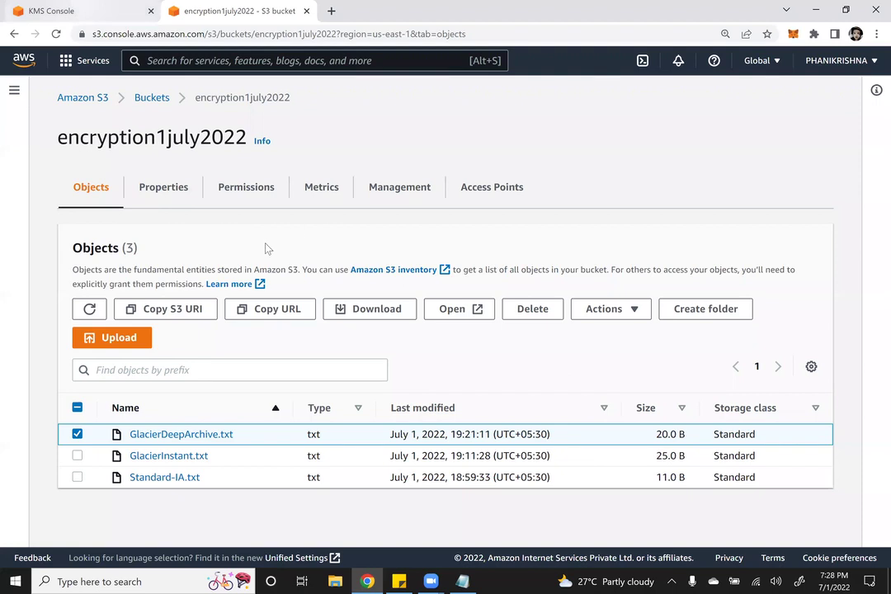
- In the KMS console, schedule AWS-S3-EncryptionKey for deletion with a 7-day waiting period and confirm the scheduling
{"action": "key", "text": "ctrl+shift+Tab"}
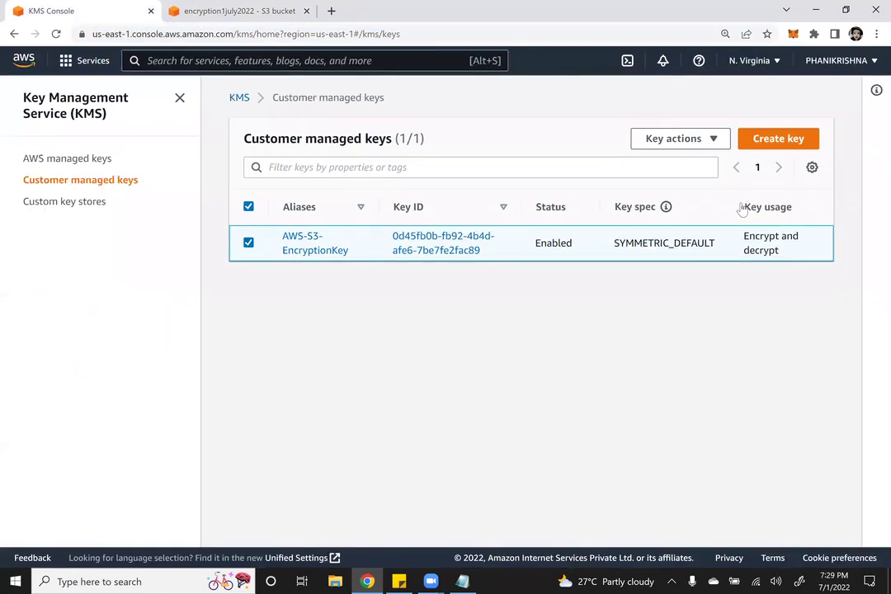
{"action": "left_click", "coordinate": [680, 138]}
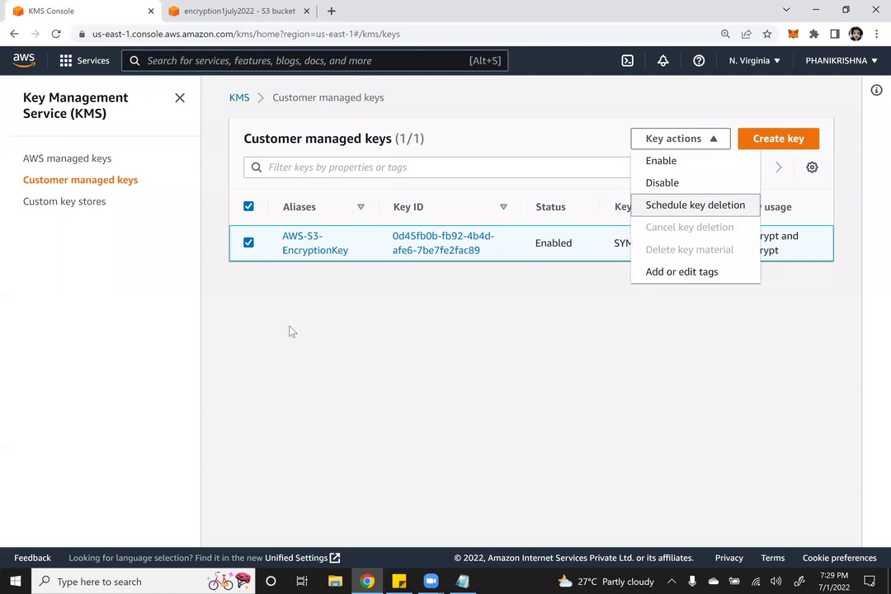
{"action": "key", "text": "Return"}
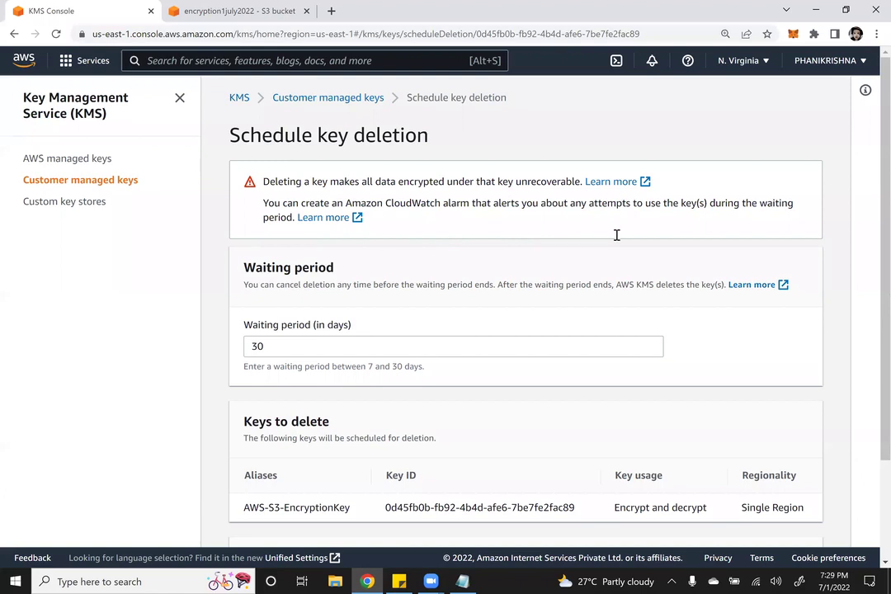
{"action": "scroll", "coordinate": [617, 235], "scroll_direction": "up", "scroll_amount": 3}
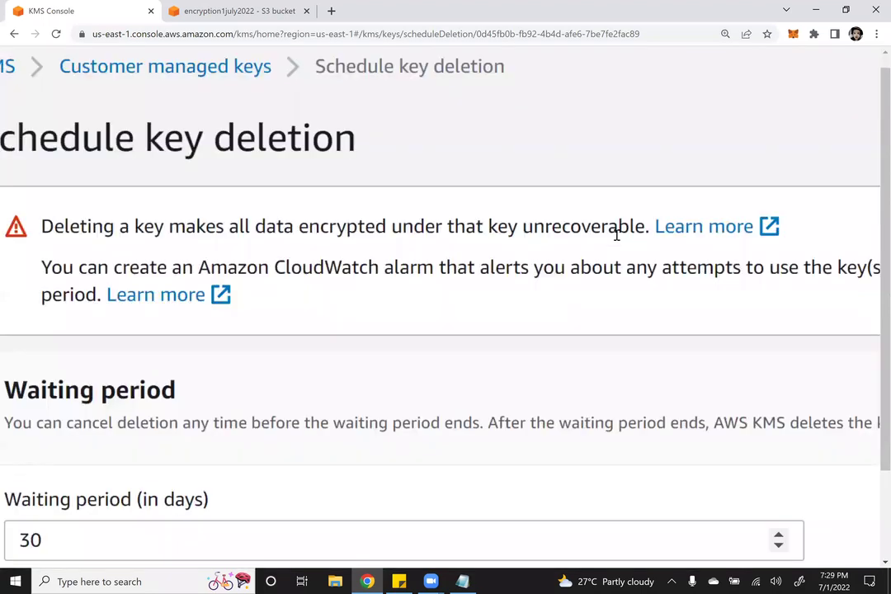
{"action": "scroll", "coordinate": [616, 235], "scroll_direction": "up", "scroll_amount": 1}
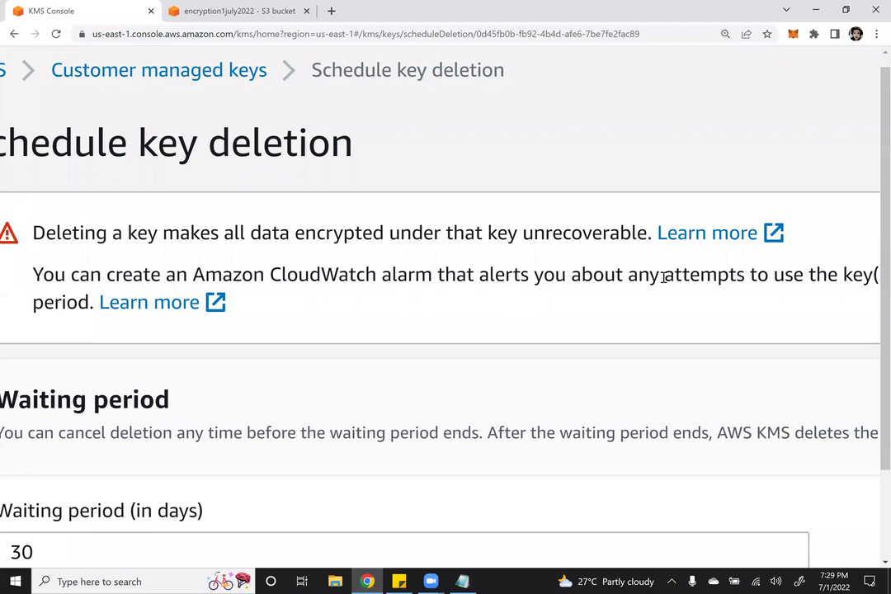
{"action": "scroll", "coordinate": [676, 262], "scroll_direction": "up", "scroll_amount": 1}
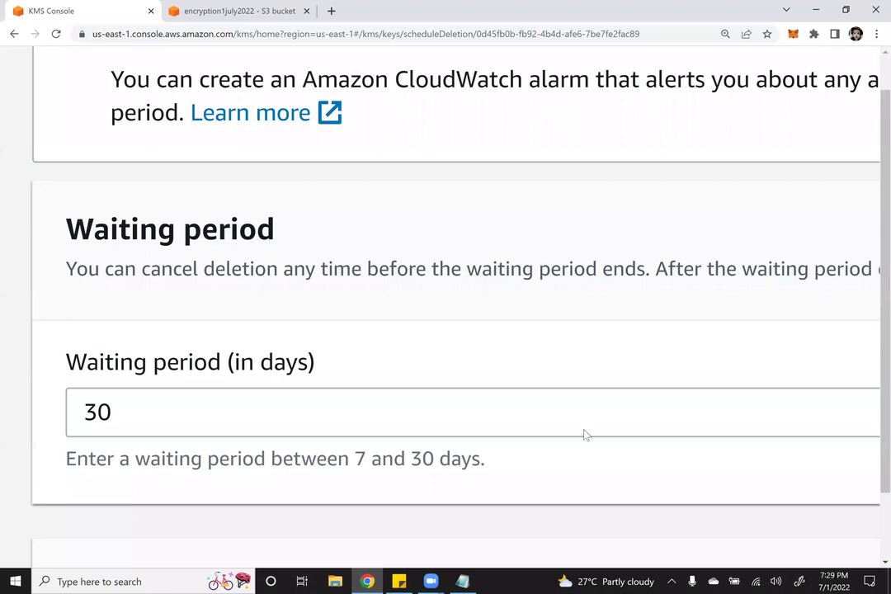
{"action": "key", "text": "ctrl+0"}
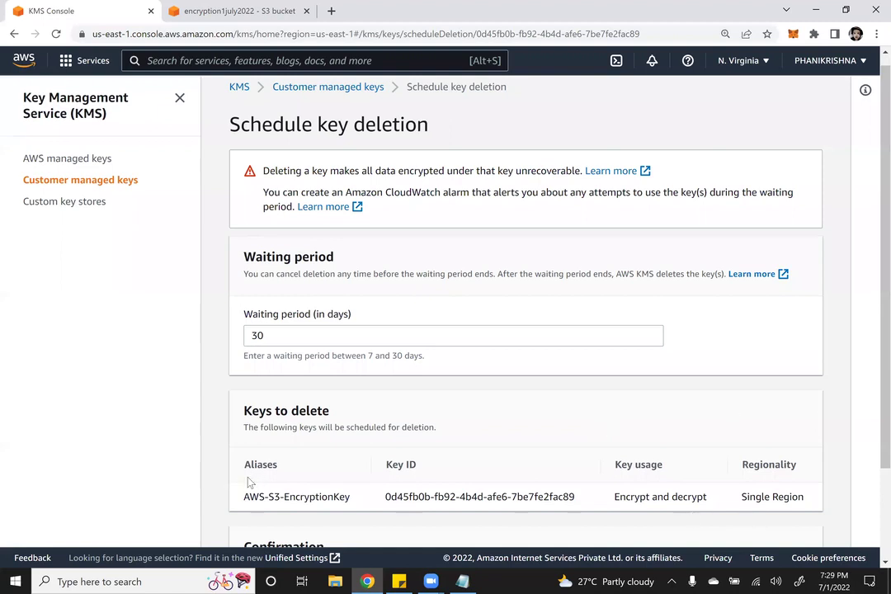
{"action": "scroll", "coordinate": [249, 483], "scroll_direction": "down", "scroll_amount": 2}
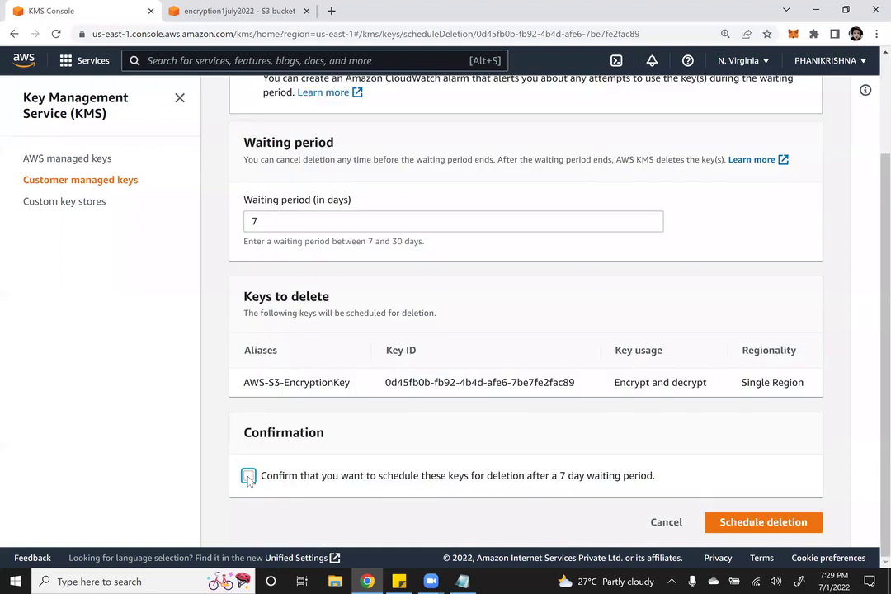
{"action": "left_click", "coordinate": [189, 502]}
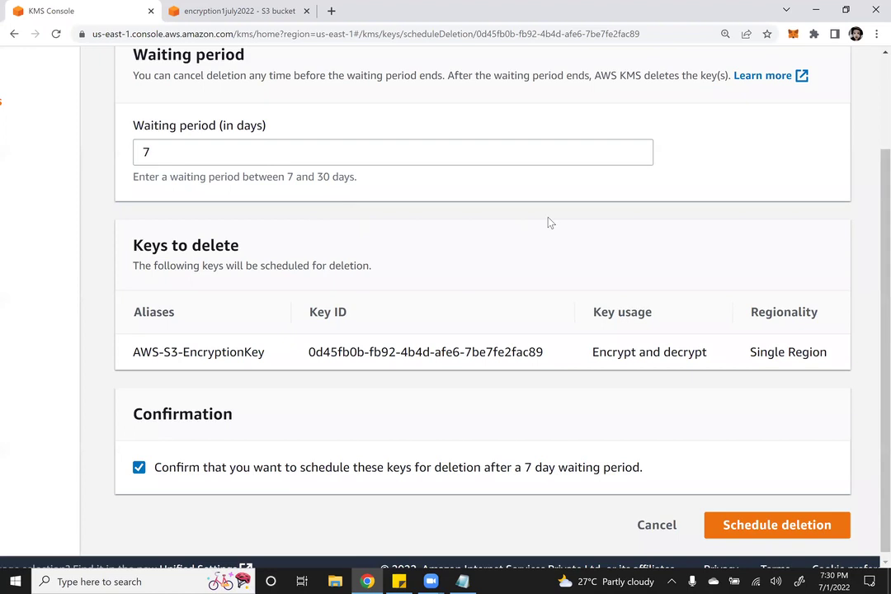
{"action": "key", "text": "Return"}
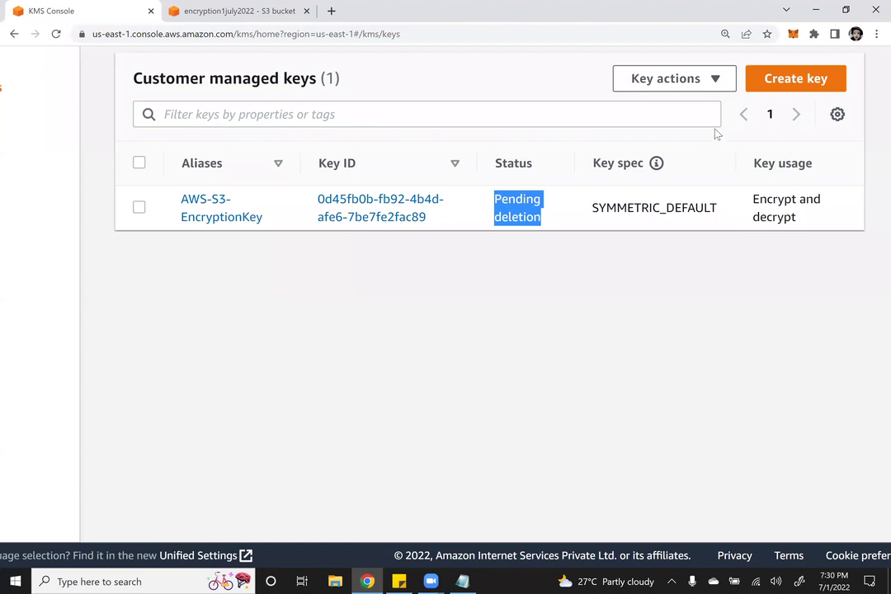
- Open GlacierDeepArchive.txt from the encryption1july2022 bucket again and enlarge the page to examine the response
{"action": "key", "text": "ctrl+Tab"}
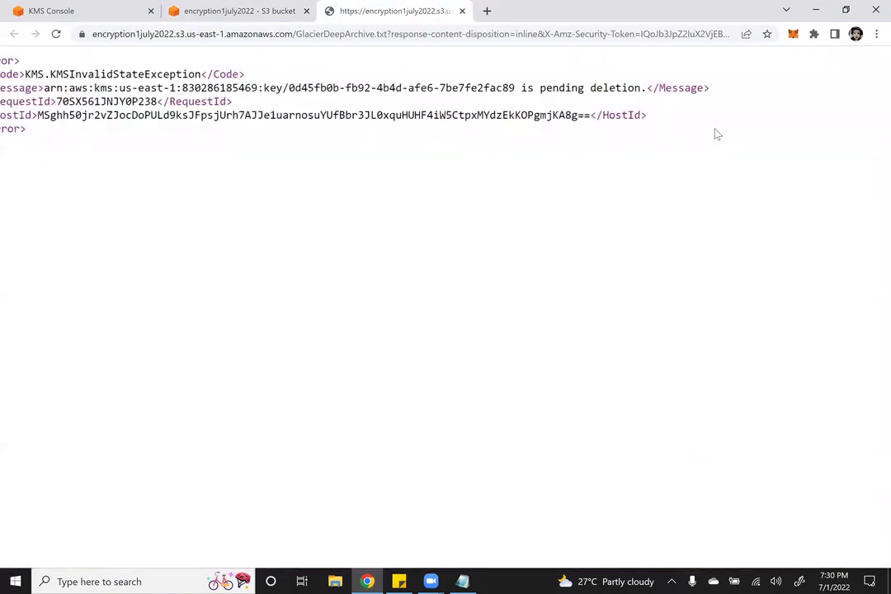
{"action": "key", "text": "ctrl+plus"}
{"action": "key", "text": "ctrl+plus"}
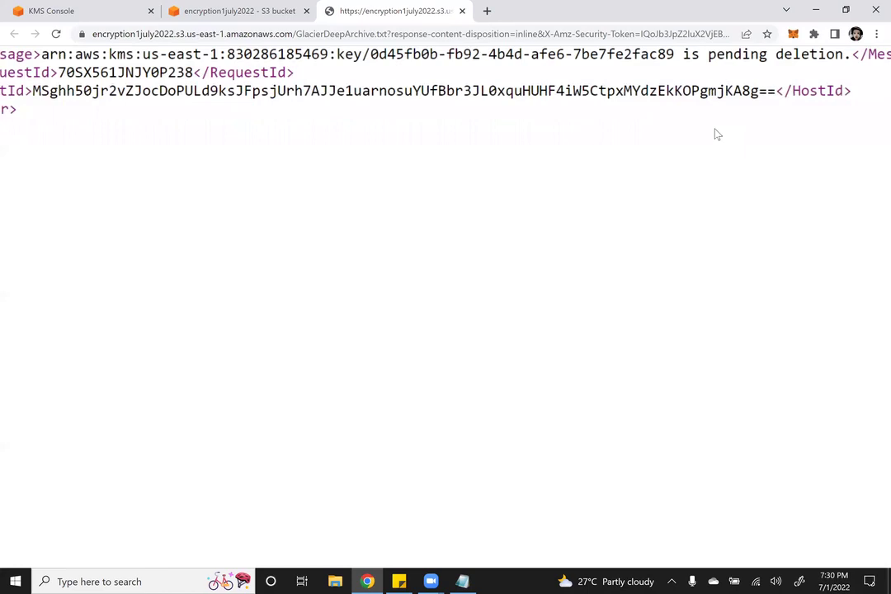
{"action": "key", "text": "ctrl+plus"}
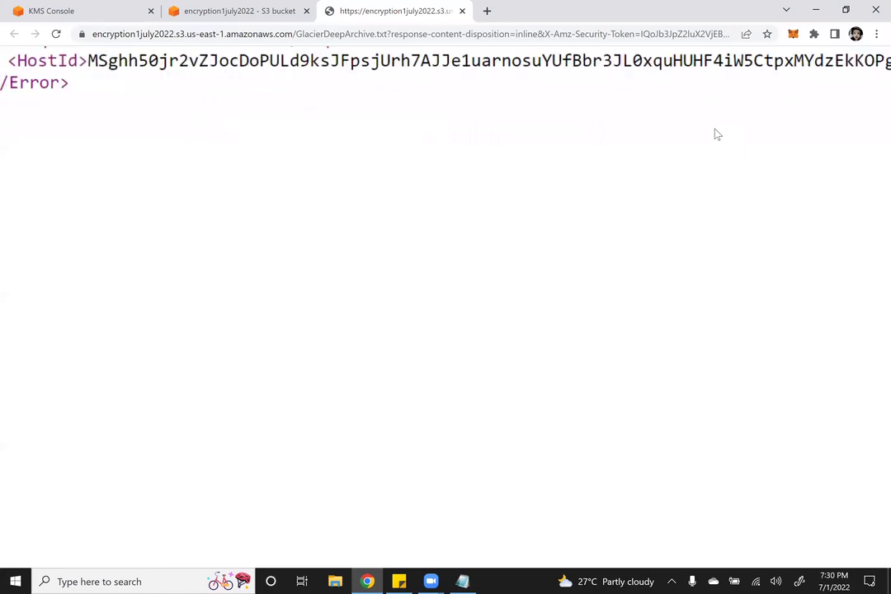
{"action": "key", "text": "ctrl+plus"}
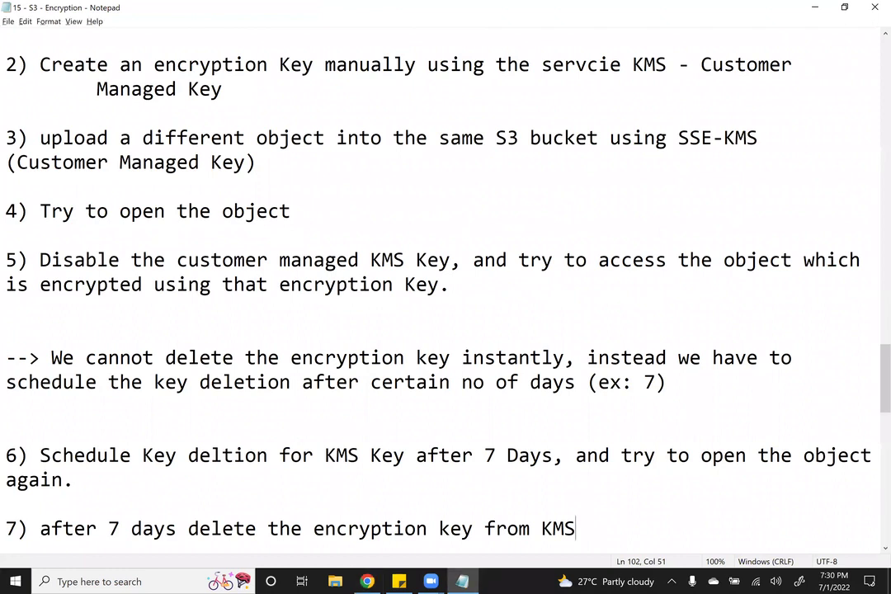
- In Notepad, add the heading "SSE-C [Customer Provided Key]:" with a dashed underline below item 7 of the encryption notes
{"action": "key", "text": "Return"}
{"action": "key", "text": "Return"}
{"action": "key", "text": "Return"}
{"action": "key", "text": "Return"}
{"action": "type", "text": "SSE-"}
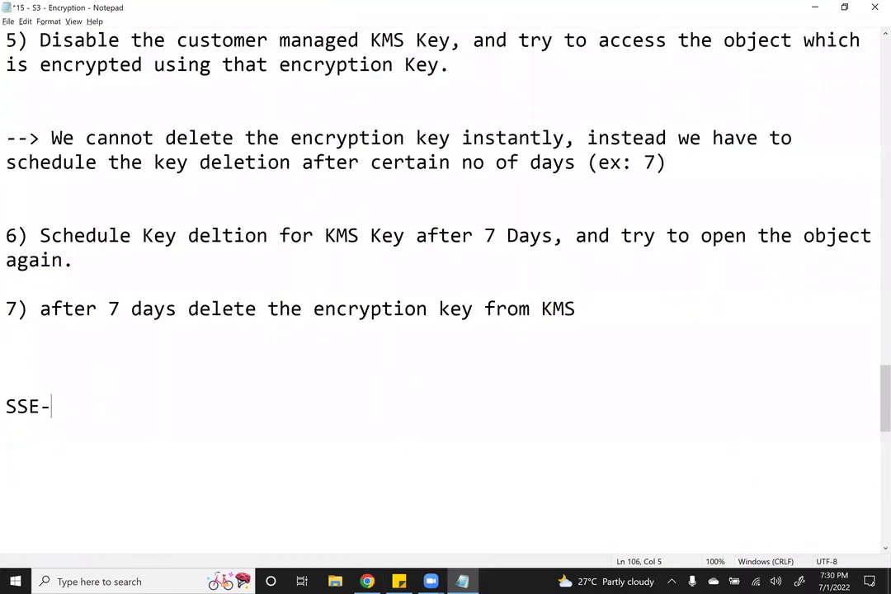
{"action": "type", "text": "C:"}
{"action": "key", "text": "BackSpace"}
{"action": "type", "text": "["}
{"action": "type", "text": "SS"}
{"action": "key", "text": "BackSpace"}
{"action": "key", "text": "BackSpace"}
{"action": "type", "text": "Custom"}
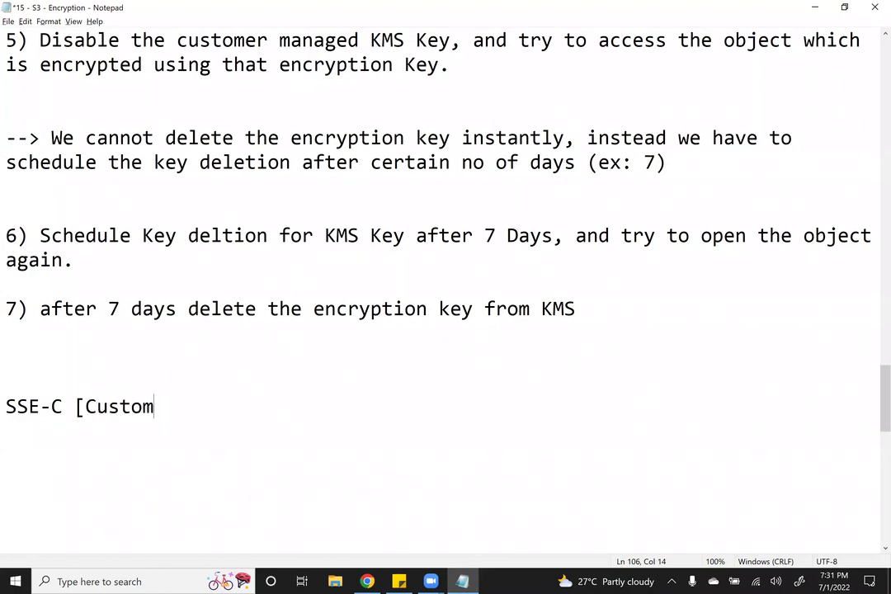
{"action": "type", "text": "er Prov"}
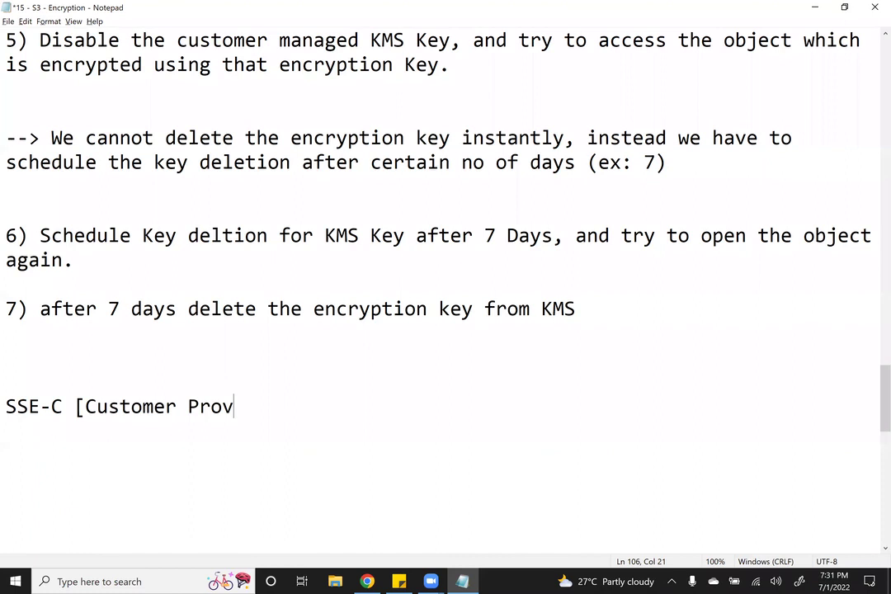
{"action": "type", "text": "ided Key"}
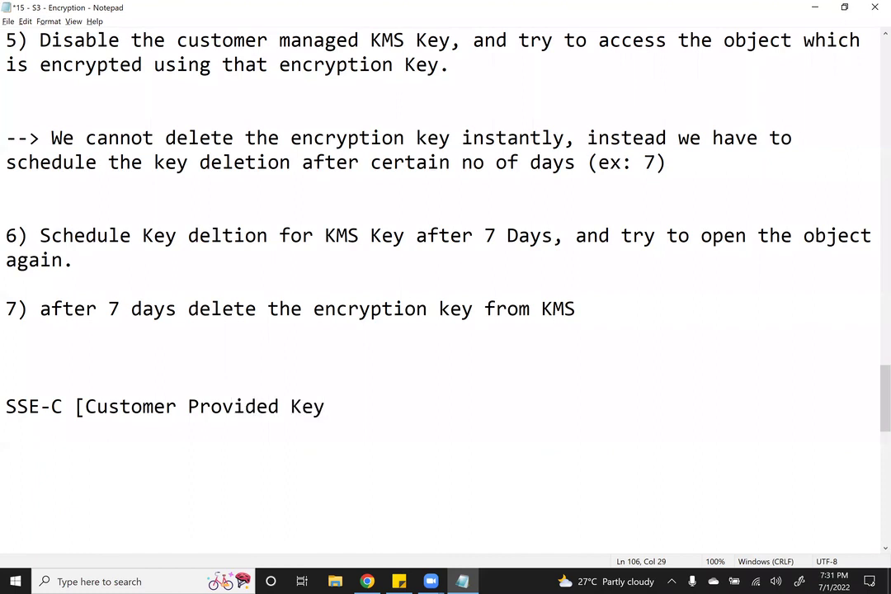
{"action": "type", "text": "]:"}
{"action": "key", "text": "Return"}
{"action": "type", "text": "---"}
{"action": "scroll", "coordinate": [614, 330], "scroll_direction": "down", "scroll_amount": 2}
{"action": "type", "text": "---------------------------"}
{"action": "key", "text": "Return"}
{"action": "key", "text": "Return"}
{"action": "key", "text": "Return"}
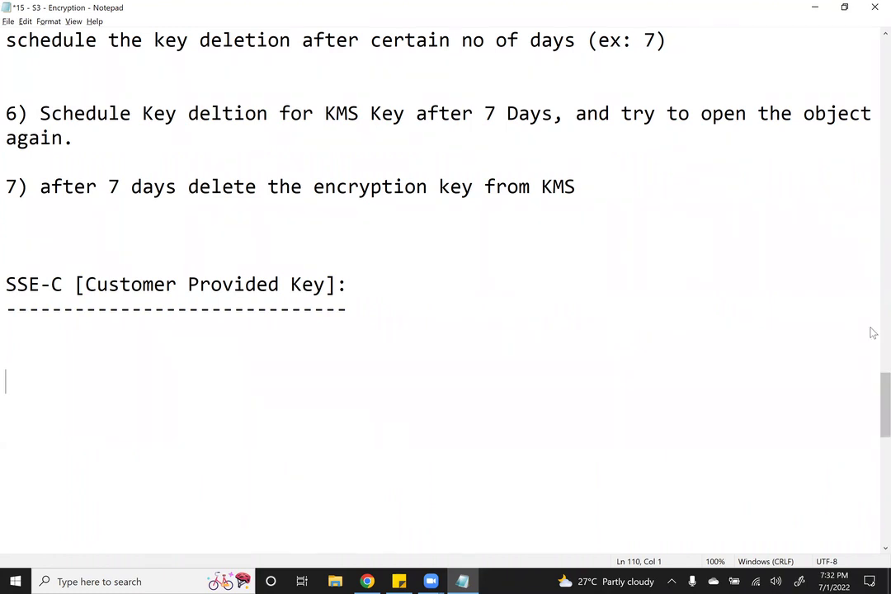
- Under the SSE-C heading, write the point "--> Encryption Key will be generated by the customer using their Own tools."
{"action": "type", "text": "--> Encryption "}
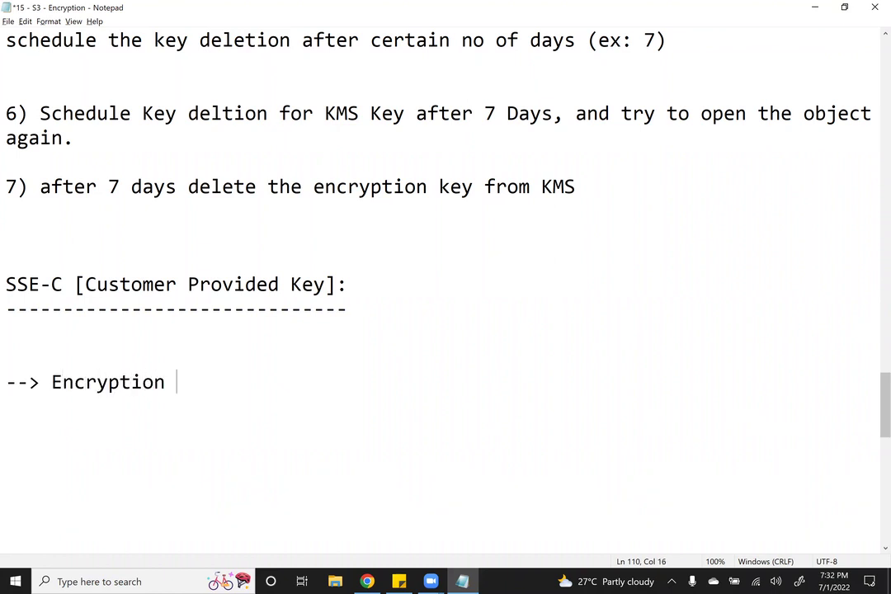
{"action": "type", "text": "Key will be generated "}
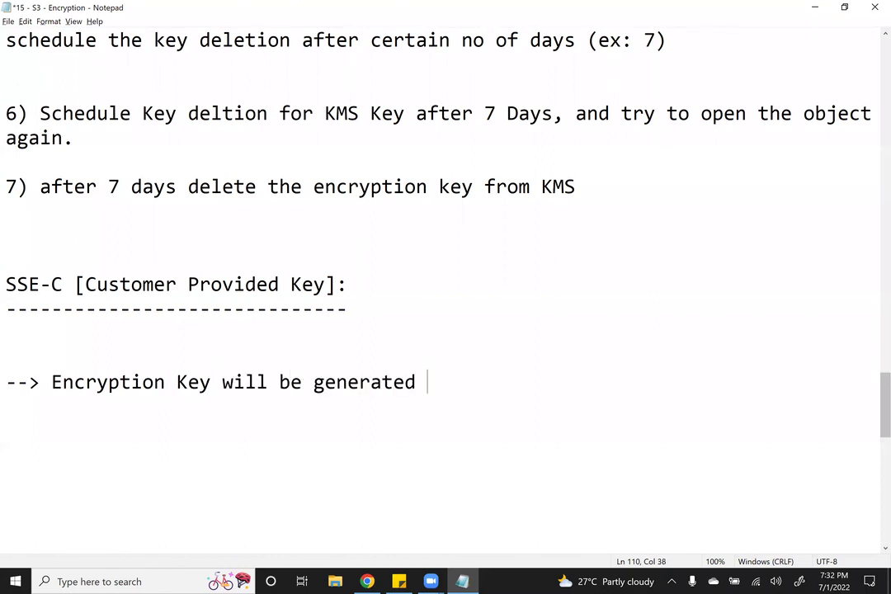
{"action": "type", "text": "and p"}
{"action": "type", "text": "rovided by t"}
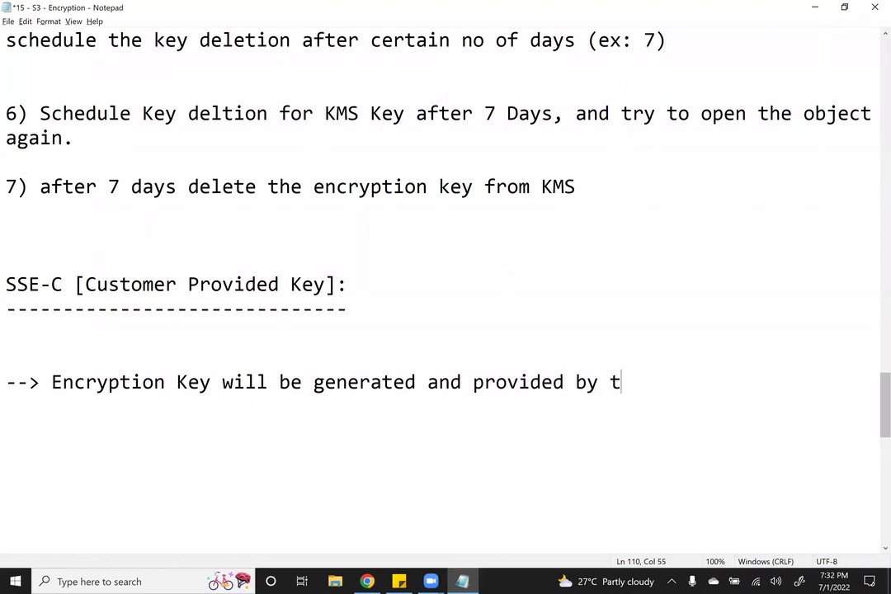
{"action": "type", "text": "he customer"}
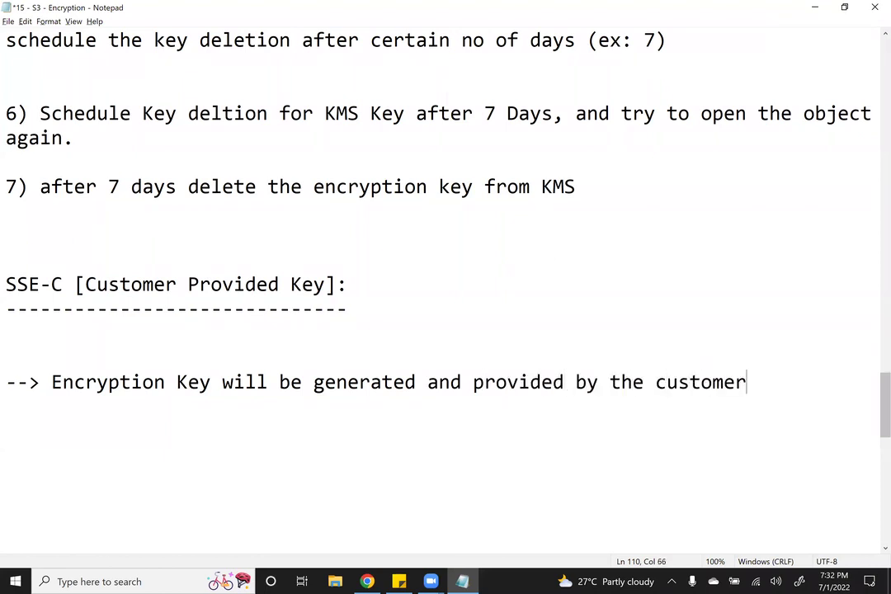
{"action": "key", "text": "BackSpace"}
{"action": "key", "text": "BackSpace"}
{"action": "key", "text": "BackSpace"}
{"action": "key", "text": "BackSpace"}
{"action": "key", "text": "BackSpace"}
{"action": "key", "text": "BackSpace"}
{"action": "key", "text": "BackSpace"}
{"action": "key", "text": "BackSpace"}
{"action": "key", "text": "BackSpace"}
{"action": "key", "text": "BackSpace"}
{"action": "key", "text": "BackSpace"}
{"action": "key", "text": "BackSpace"}
{"action": "key", "text": "BackSpace"}
{"action": "key", "text": "BackSpace"}
{"action": "key", "text": "BackSpace"}
{"action": "key", "text": "BackSpace"}
{"action": "key", "text": "BackSpace"}
{"action": "key", "text": "BackSpace"}
{"action": "key", "text": "BackSpace"}
{"action": "key", "text": "BackSpace"}
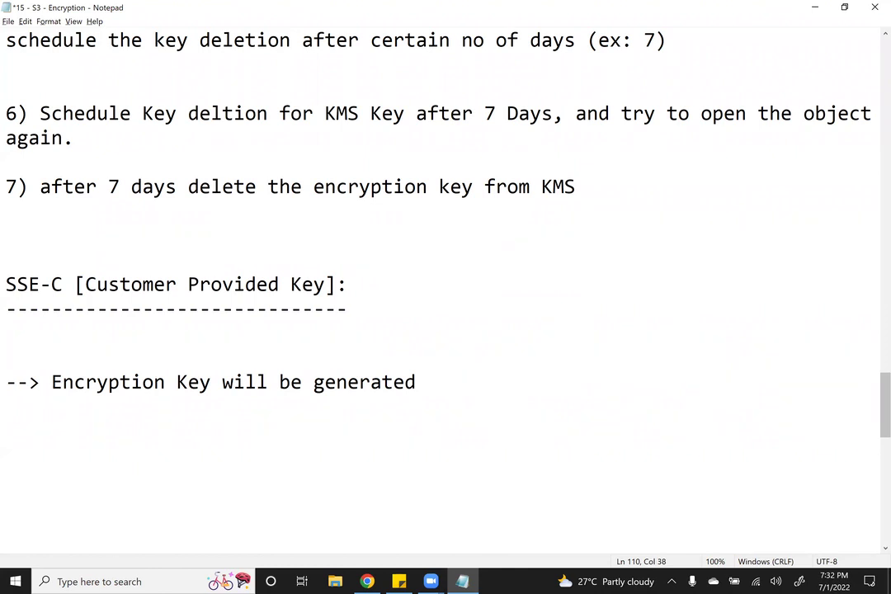
{"action": "type", "text": "by the customer using their Own e"}
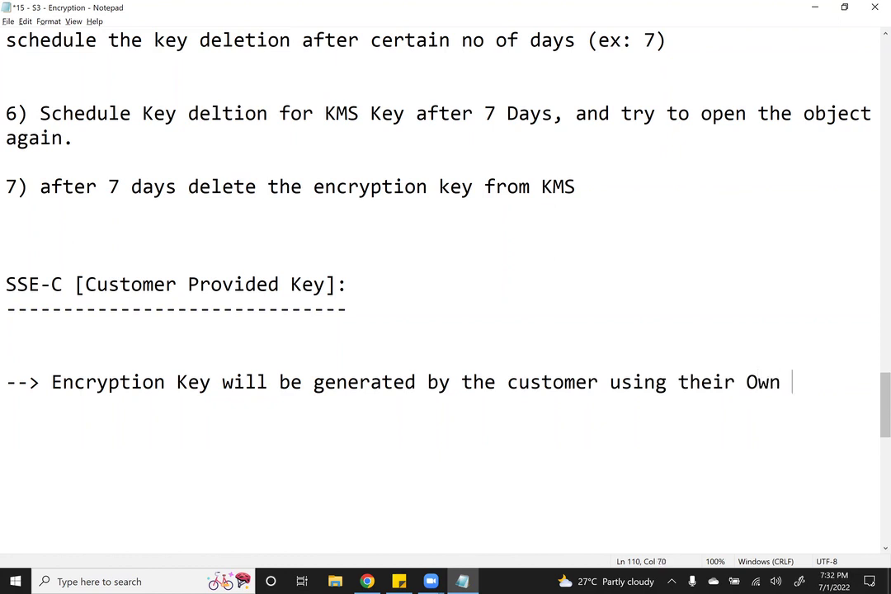
{"action": "key", "text": "BackSpace"}
{"action": "type", "text": "tools."}
- Add a second SSE-C point: "--> While uploading the Object, customer has to include the encryption key along with the object", and review the notes
{"action": "key", "text": "Return"}
{"action": "key", "text": "Return"}
{"action": "type", "text": "--> "}
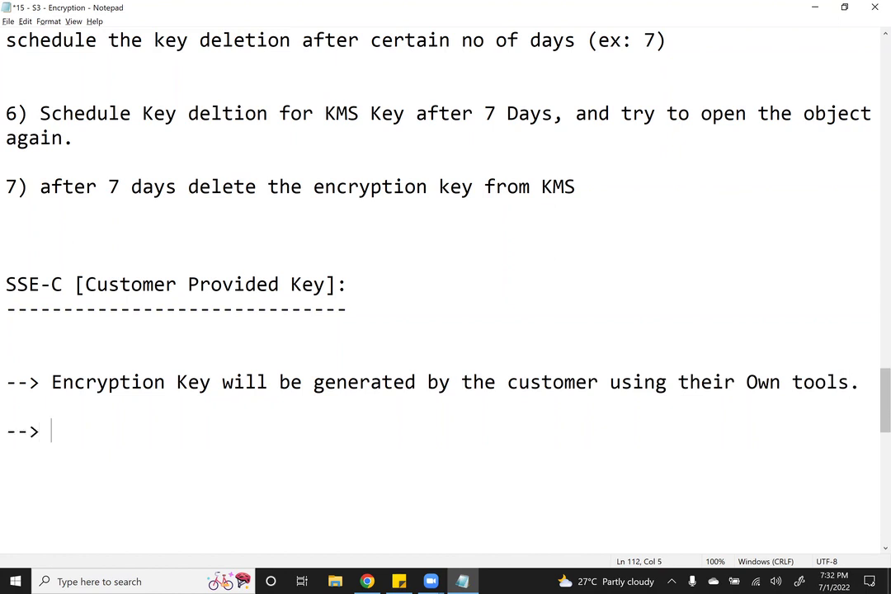
{"action": "type", "text": "While uploading th"}
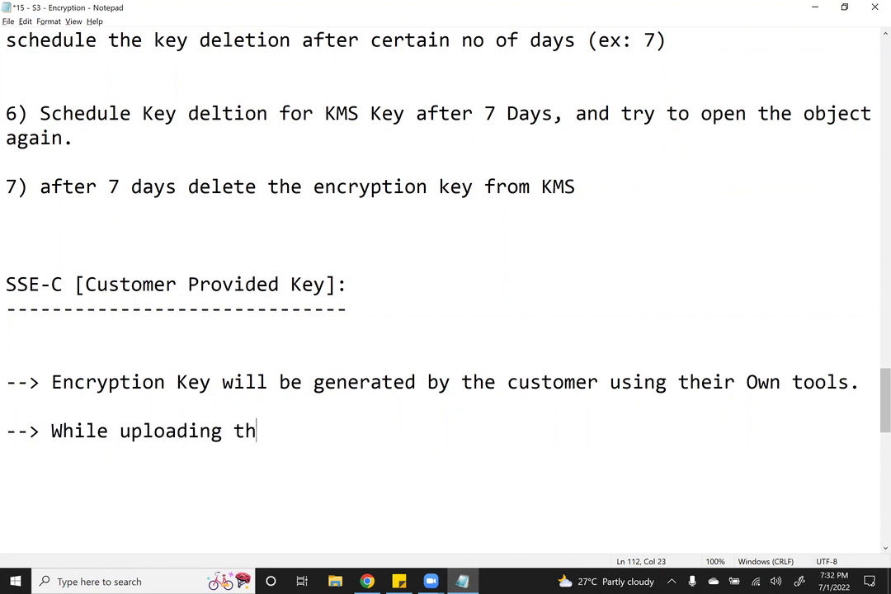
{"action": "type", "text": "e Object"}
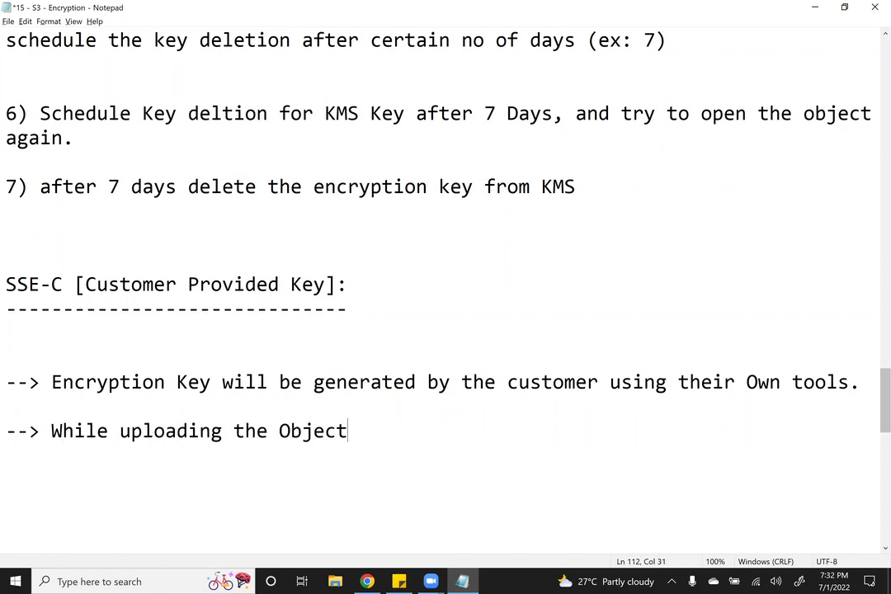
{"action": "type", "text": ", customer has to inclu"}
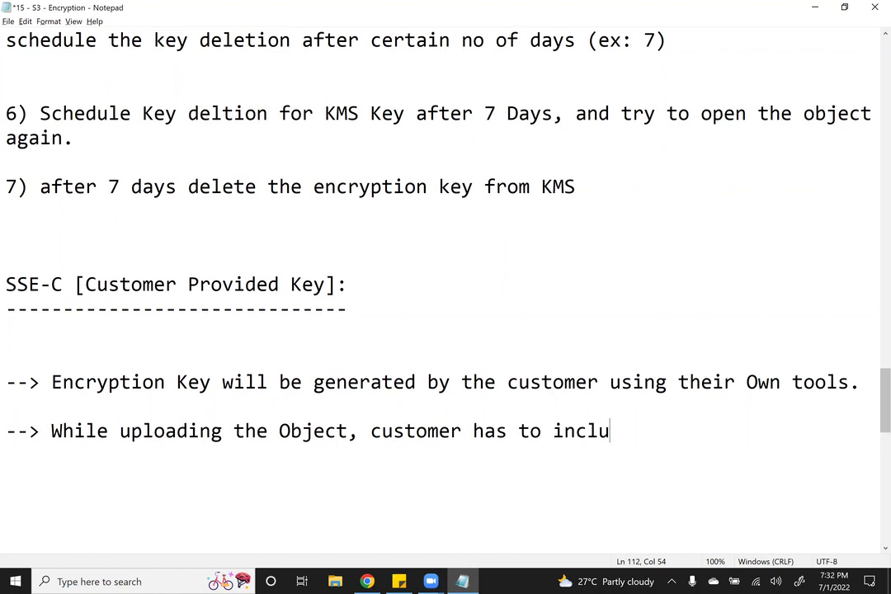
{"action": "type", "text": "de the encryption key al"}
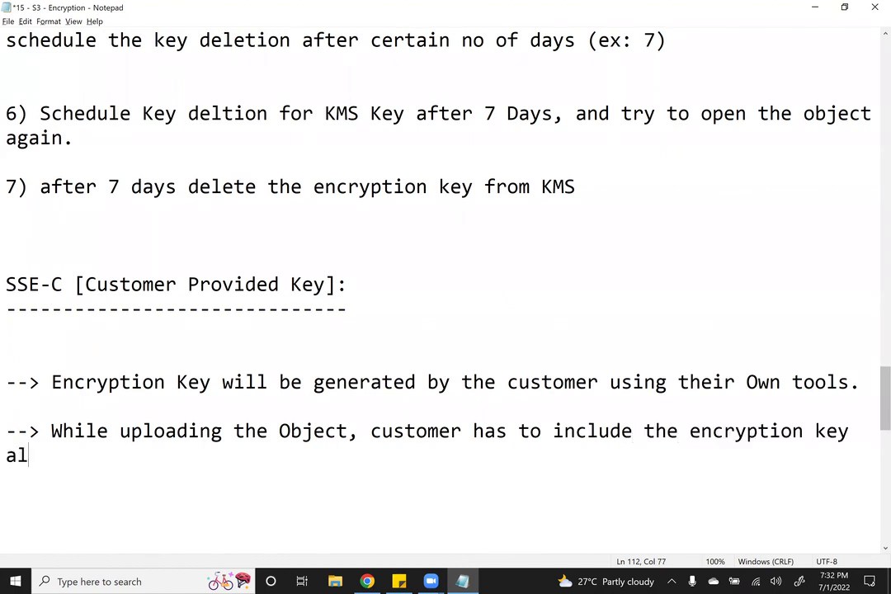
{"action": "type", "text": "ong witht"}
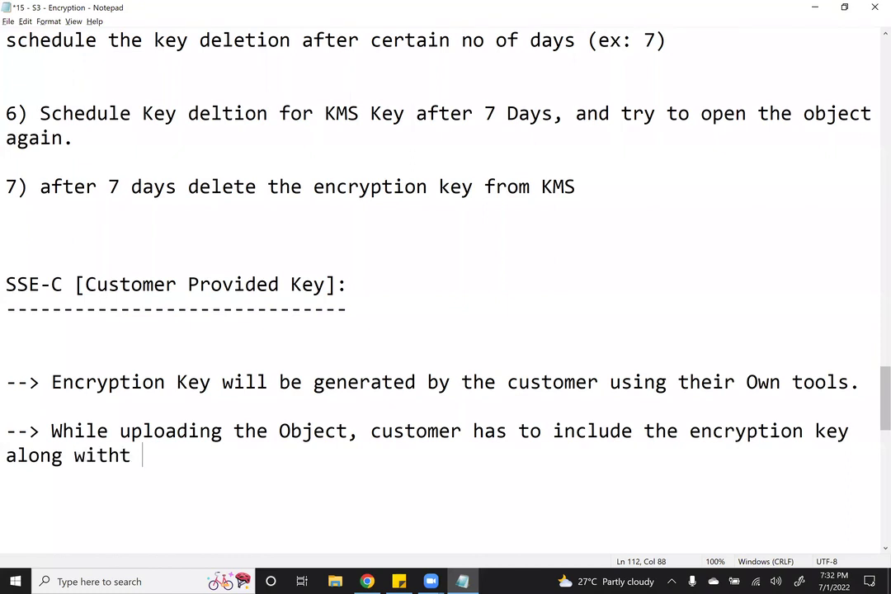
{"action": "key", "text": "BackSpace"}
{"action": "key", "text": "BackSpace"}
{"action": "type", "text": "the object"}
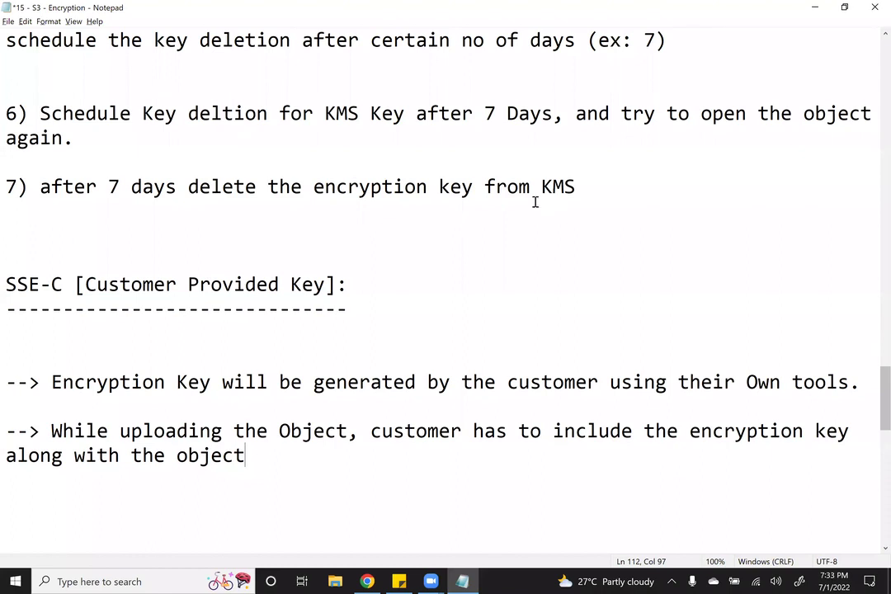
{"action": "scroll", "coordinate": [534, 202], "scroll_direction": "up", "scroll_amount": 7}
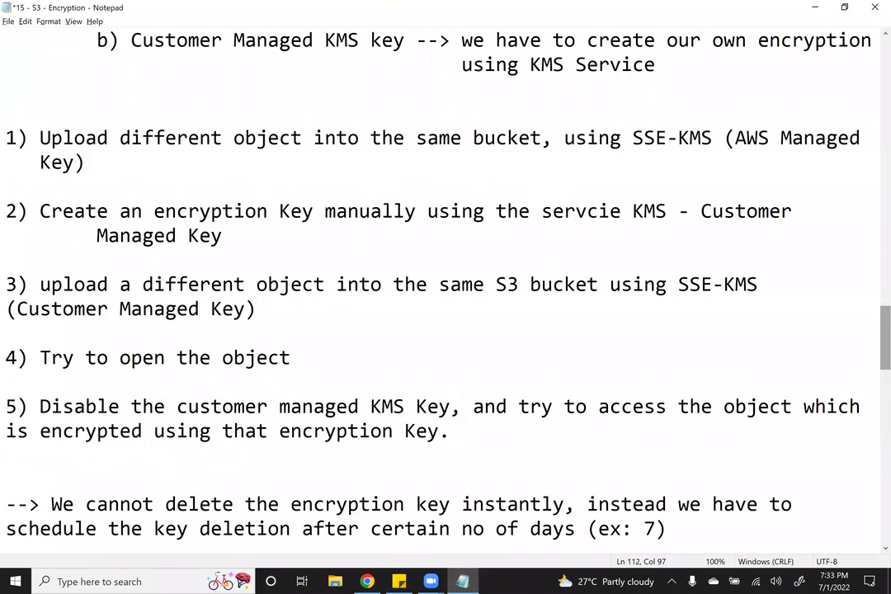
{"action": "scroll", "coordinate": [446, 288], "scroll_direction": "down", "scroll_amount": 2}
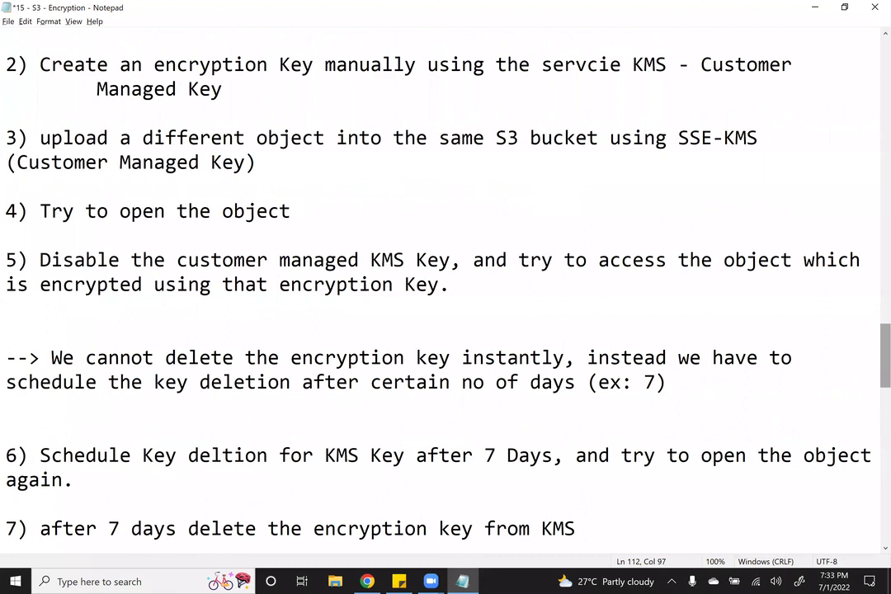
{"action": "scroll", "coordinate": [445, 289], "scroll_direction": "down", "scroll_amount": 5}
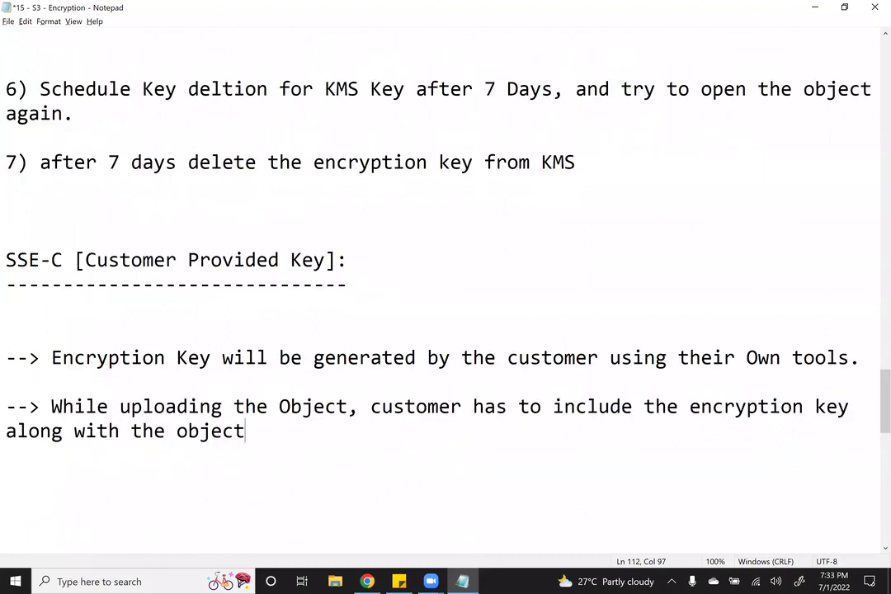
- Extend the second SSE-C point with ", AWS will take care of the encryption on Server Side."
{"action": "scroll", "coordinate": [446, 289], "scroll_direction": "down", "scroll_amount": 3}
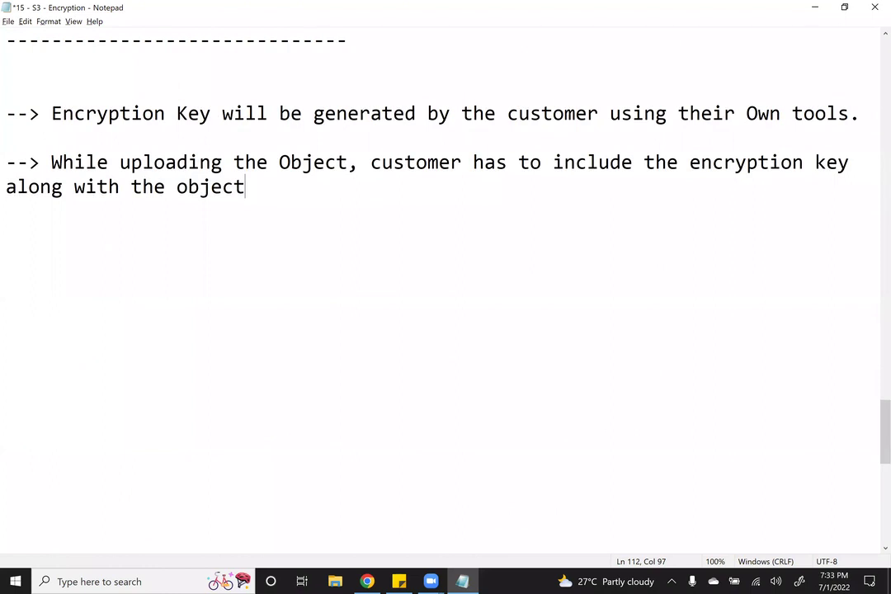
{"action": "scroll", "coordinate": [445, 289], "scroll_direction": "up", "scroll_amount": 1}
{"action": "type", "text": ", A"}
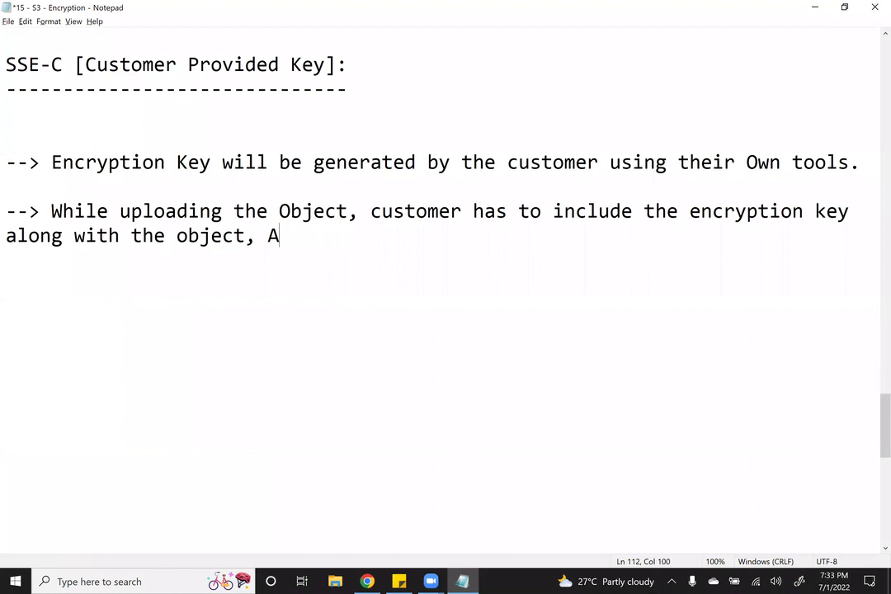
{"action": "type", "text": "WS will ta"}
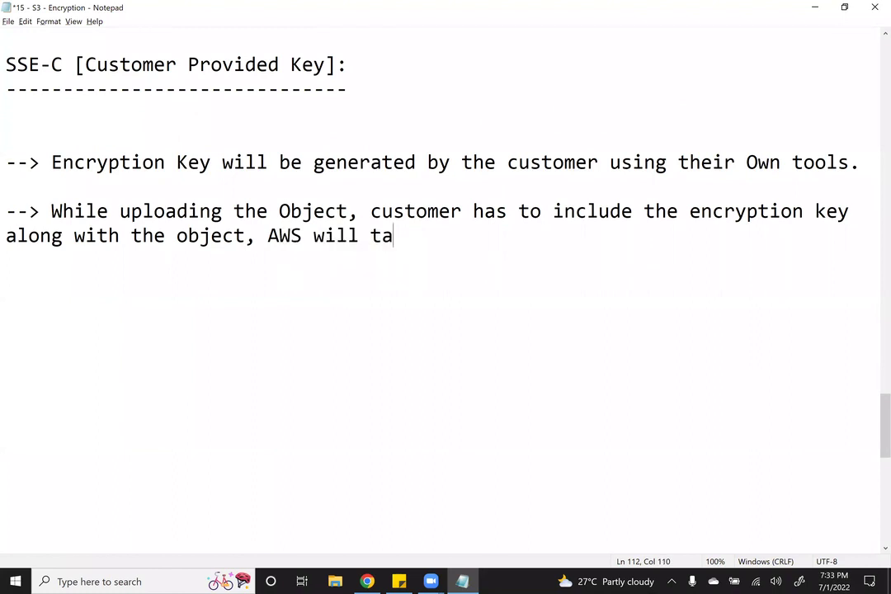
{"action": "type", "text": "ke care"}
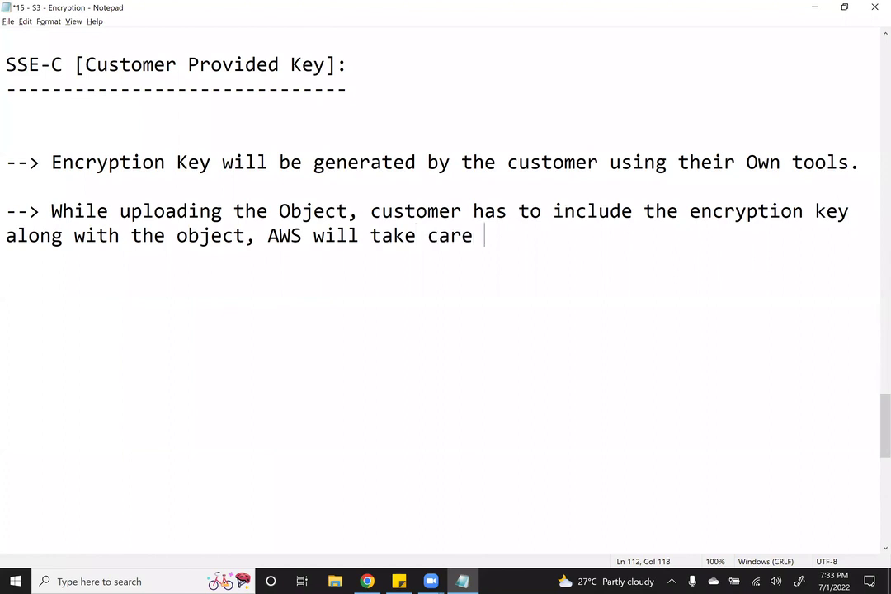
{"action": "type", "text": "of the encryption on Server Side."}
- Add a third SSE-C point: "--> SSE-C cannot be used for uploading the objects using the Browser."
{"action": "key", "text": "Return"}
{"action": "key", "text": "Return"}
{"action": "type", "text": "--> SSE-C cannot be used "}
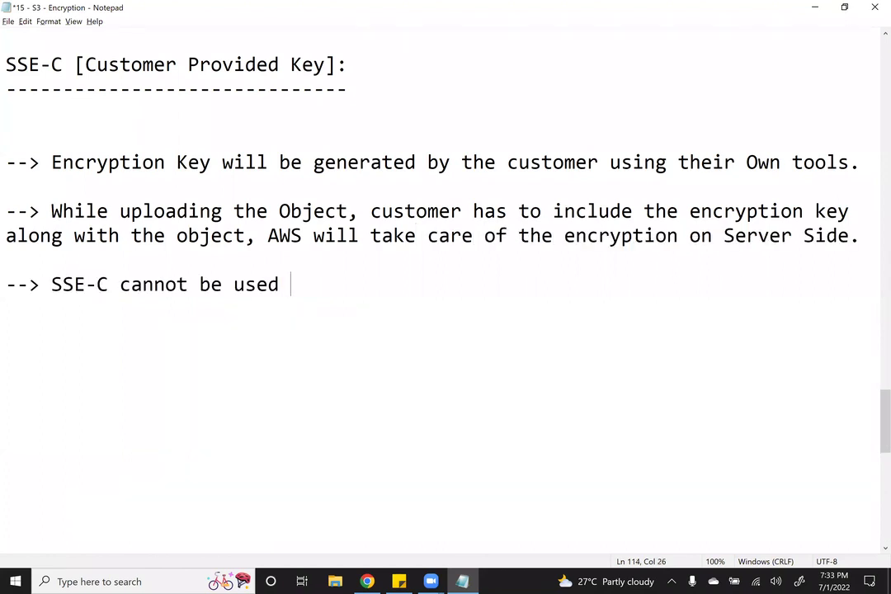
{"action": "type", "text": "for uploading the objects usi"}
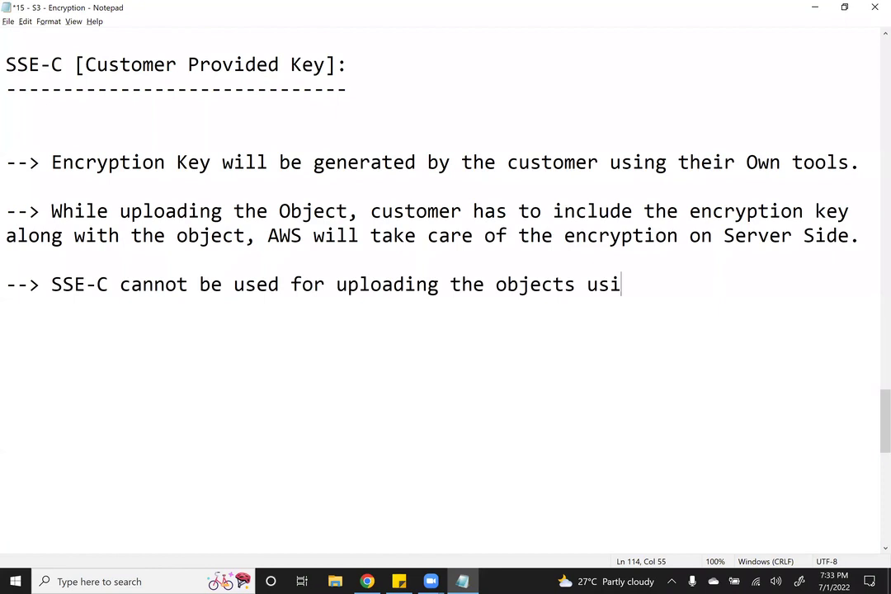
{"action": "type", "text": "ng the "}
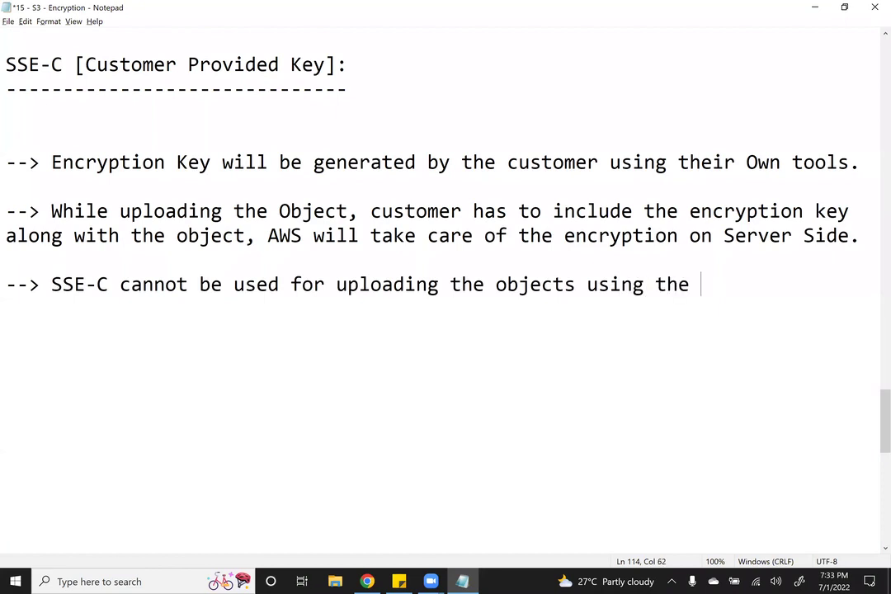
{"action": "type", "text": "Browser."}
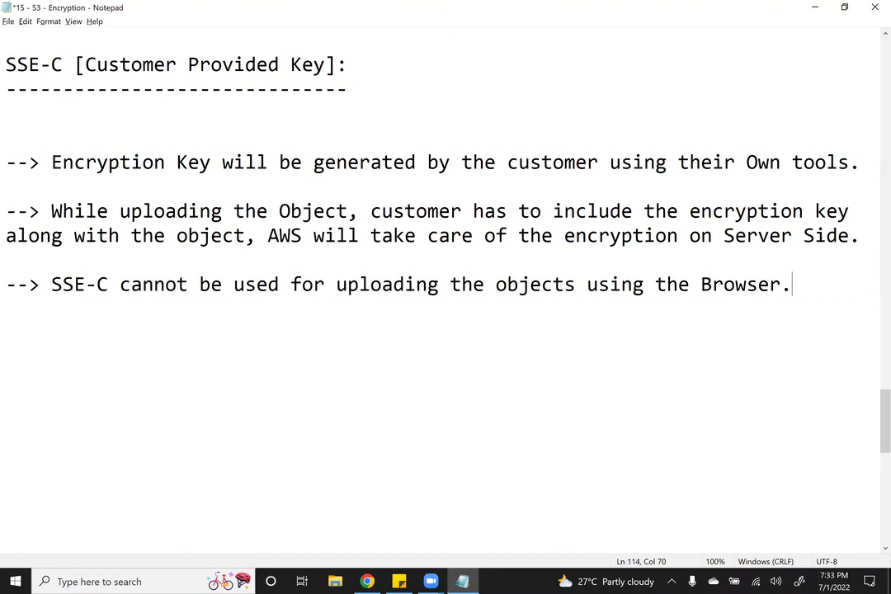
- Add a fourth SSE-C point, "--> SSE-C can be used with AWS CLI, AWS SDK & AWS REST APIs", and save the notes
{"action": "key", "text": "Return"}
{"action": "key", "text": "Return"}
{"action": "type", "text": "--> SS"}
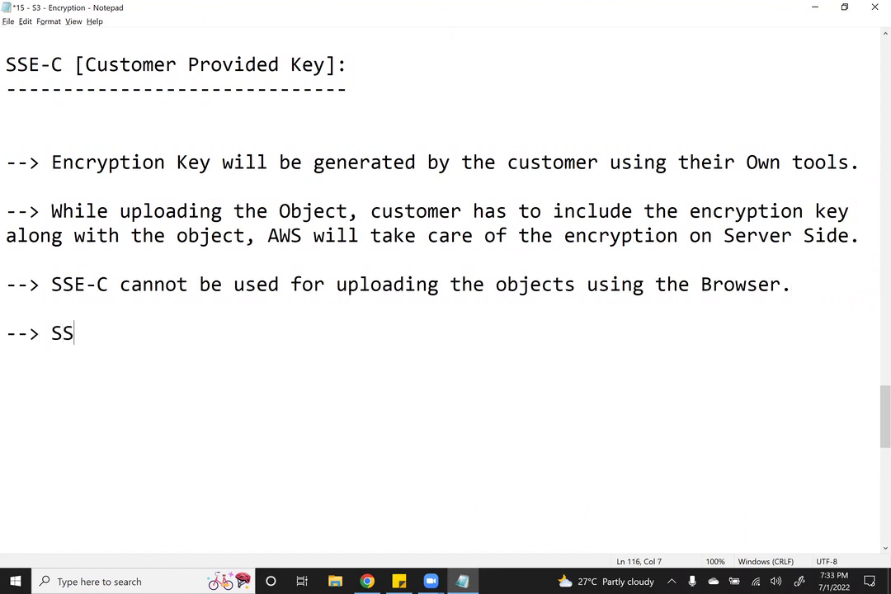
{"action": "type", "text": "E-C can be u"}
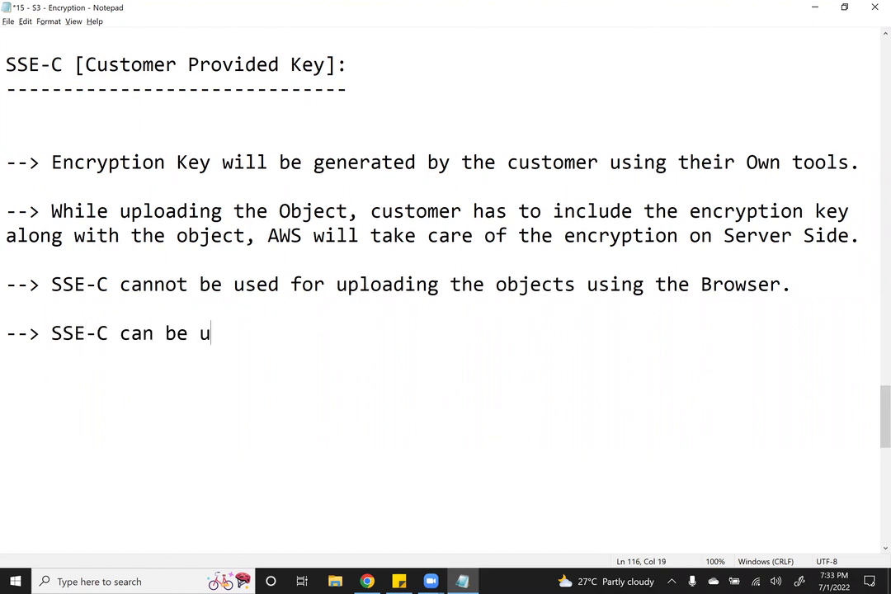
{"action": "type", "text": "sed wi"}
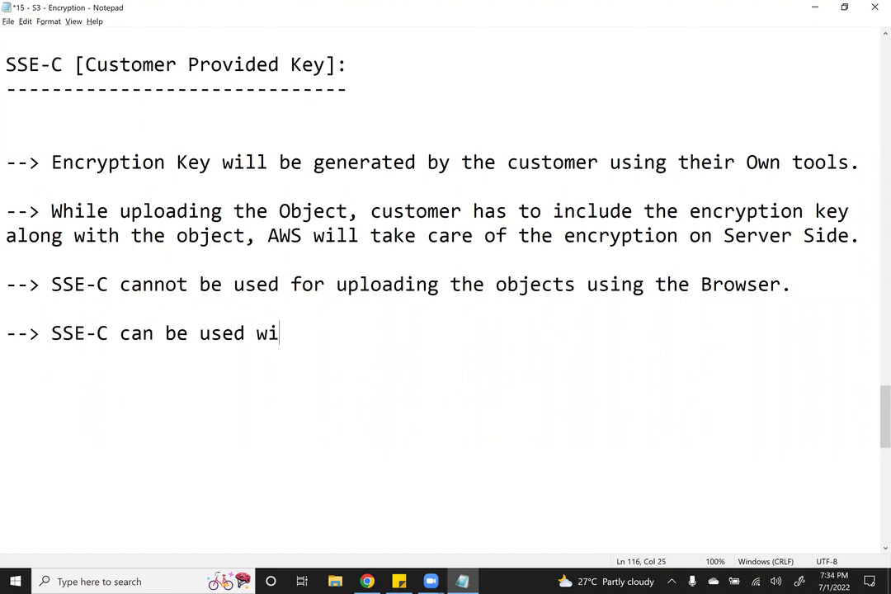
{"action": "type", "text": "th C"}
{"action": "key", "text": "BackSpace"}
{"action": "type", "text": "AWS CLI, AWS "}
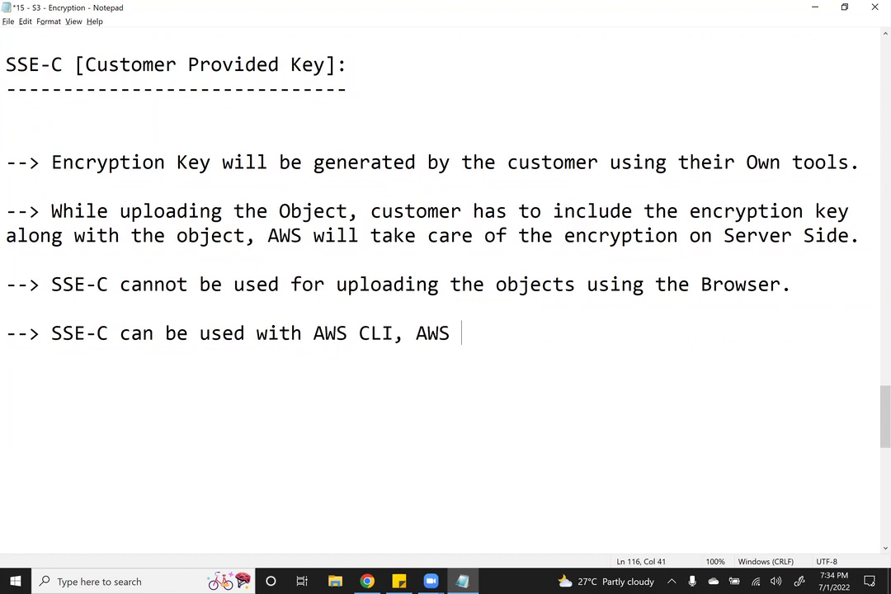
{"action": "type", "text": "SDK & AWS RES"}
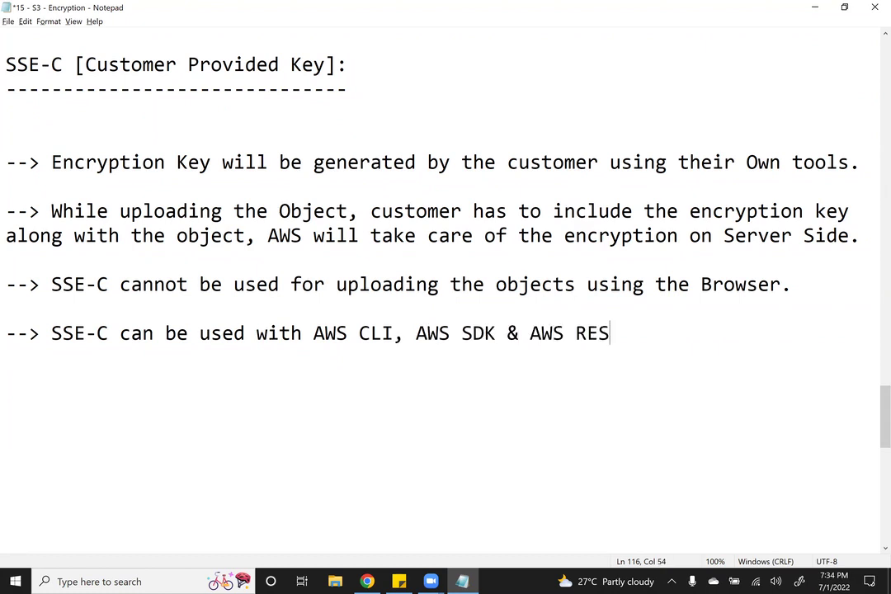
{"action": "type", "text": "T APIs"}
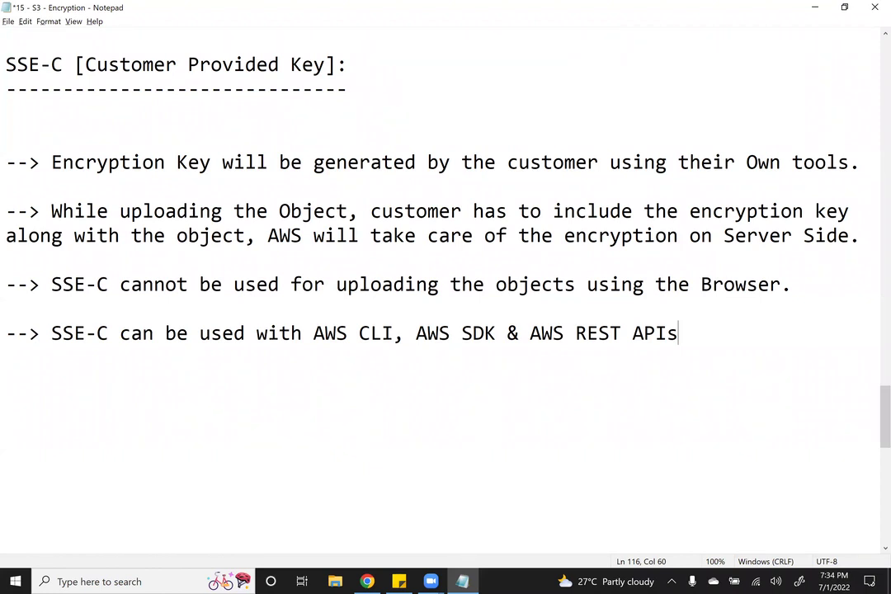
{"action": "key", "text": "ctrl+s"}
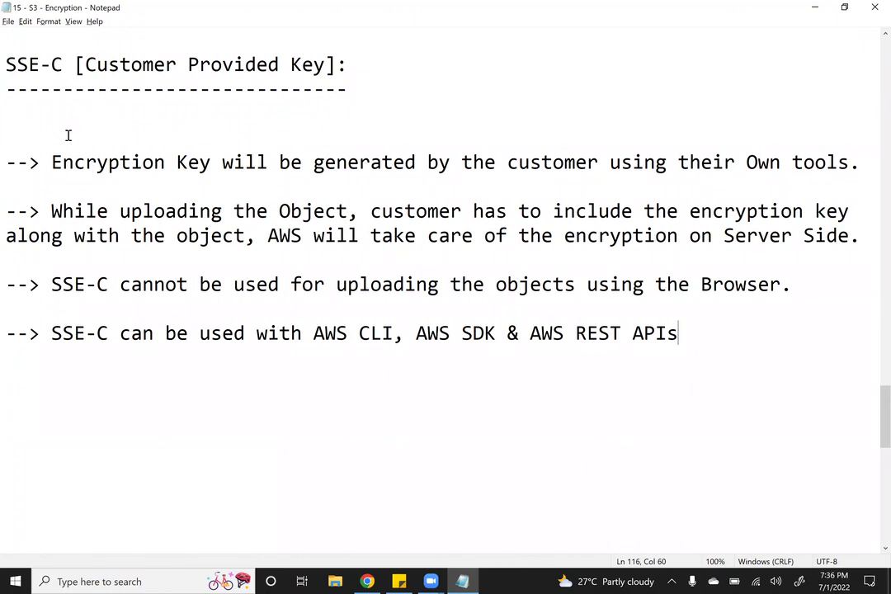
- Review the earlier KMS notes back to item 3, on uploading a different object using SSE-KMS (Customer Managed Key)
{"action": "scroll", "coordinate": [161, 184], "scroll_direction": "up", "scroll_amount": 2}
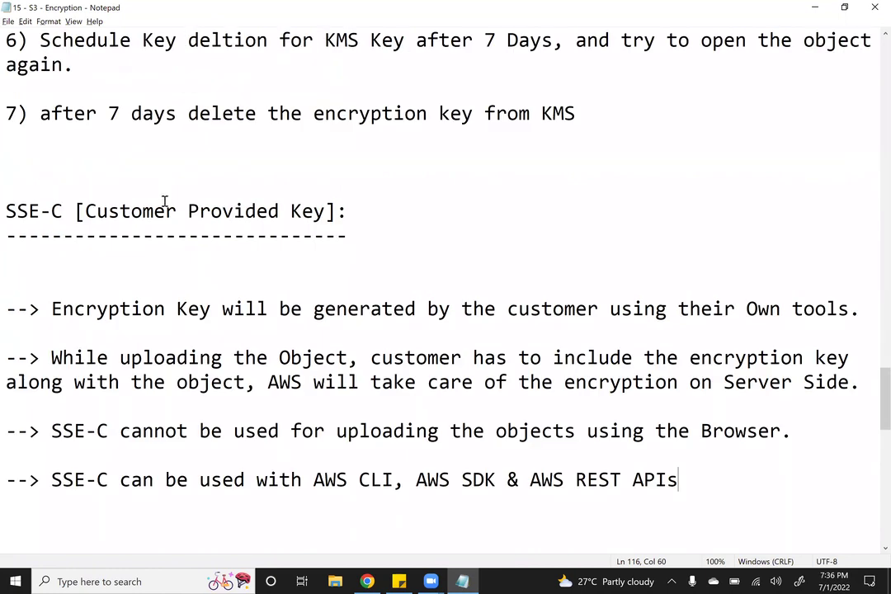
{"action": "scroll", "coordinate": [58, 74], "scroll_direction": "up", "scroll_amount": 1}
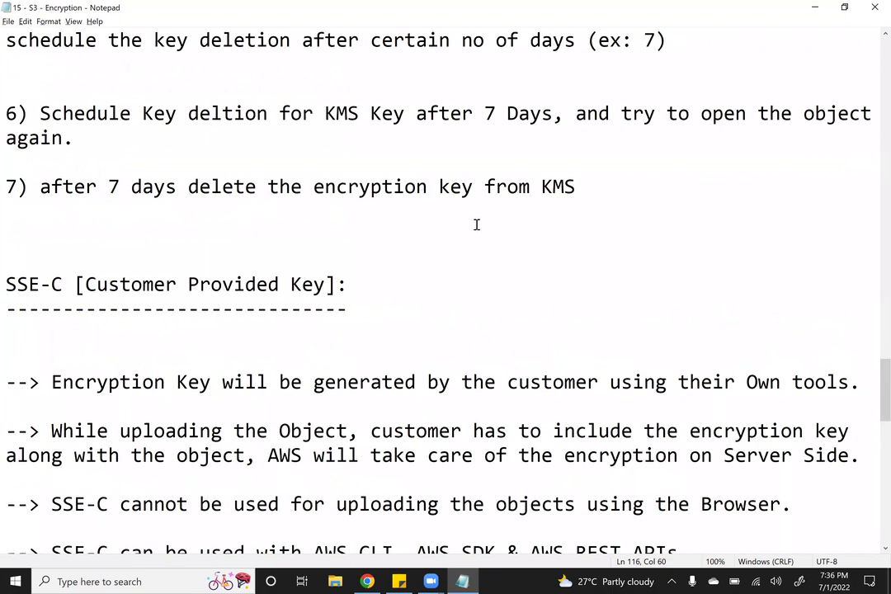
{"action": "key", "text": "ctrl+z"}
{"action": "key", "text": "ctrl+z"}
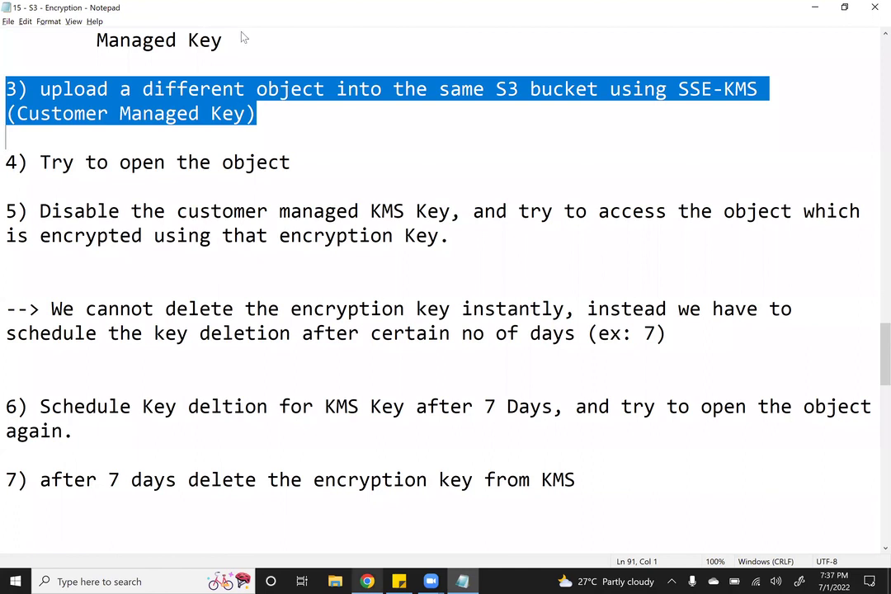
- In Chrome, set the encryption1july2022 upload to specify an encryption key, overriding the bucket defaults with AWS Key Management Service key (SSE-KMS)
{"action": "mouse_move", "coordinate": [368, 581]}
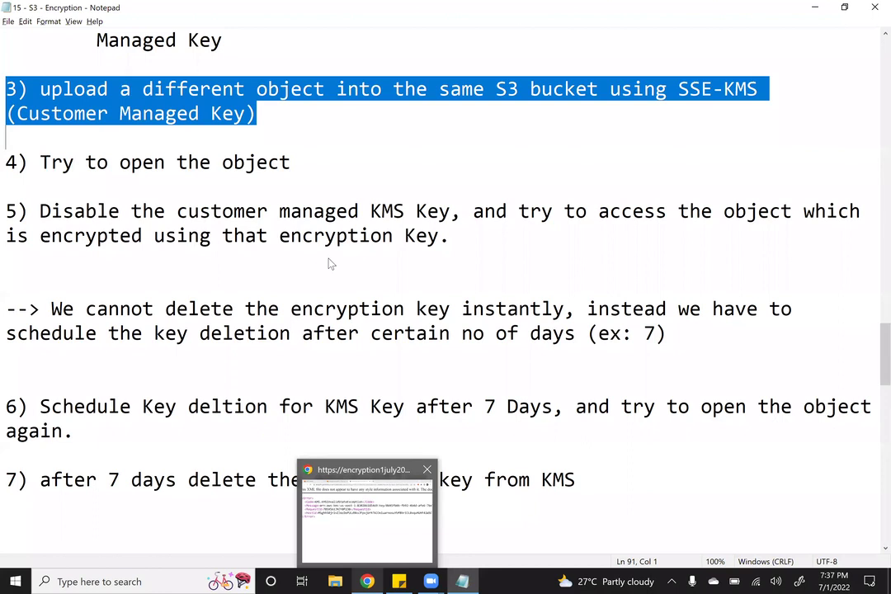
{"action": "key", "text": "alt+Tab"}
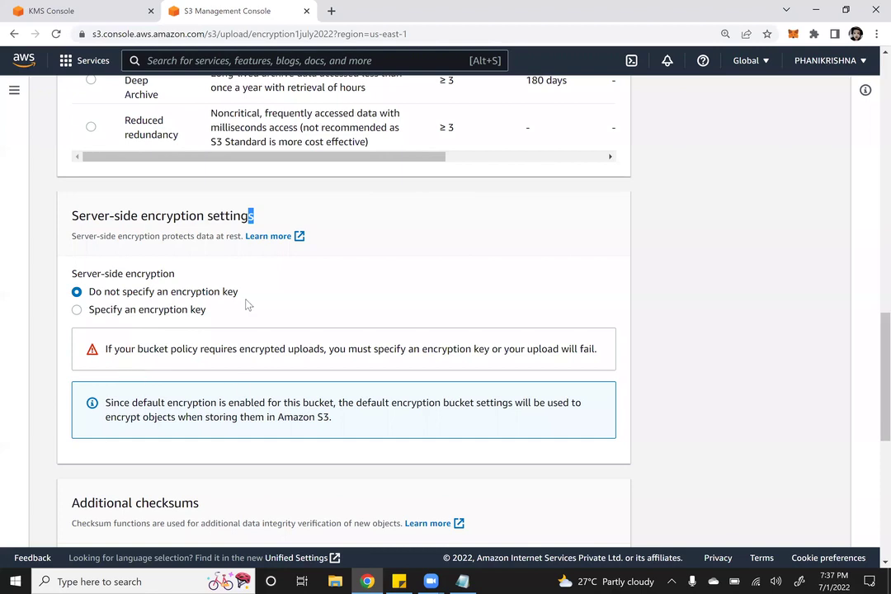
{"action": "left_click_drag", "start_coordinate": [246, 305], "coordinate": [172, 340]}
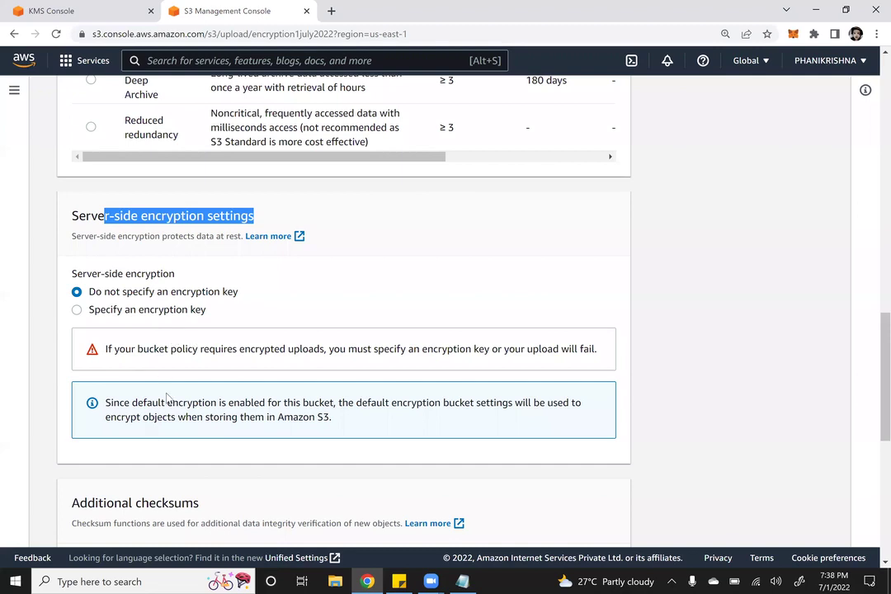
{"action": "left_click", "coordinate": [147, 310]}
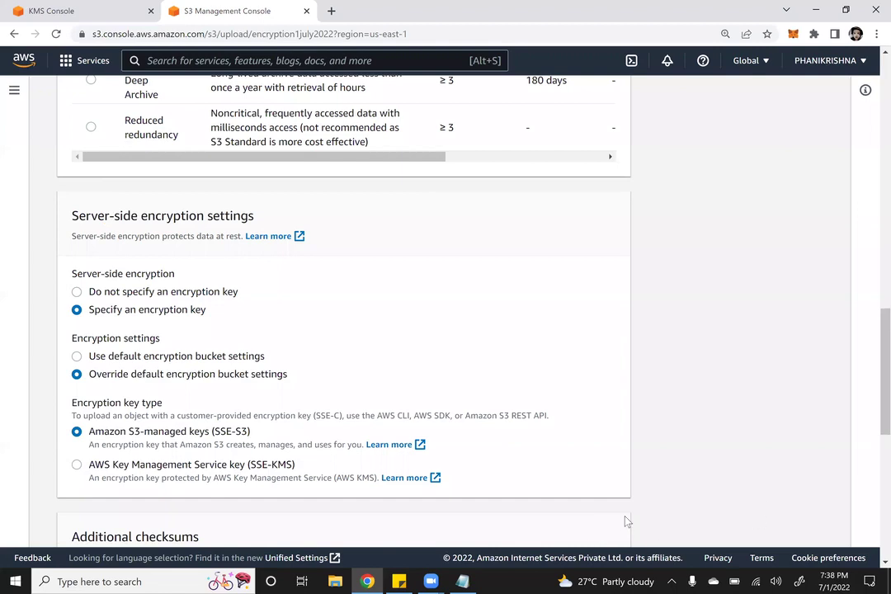
{"action": "scroll", "coordinate": [635, 511], "scroll_direction": "down", "scroll_amount": 5}
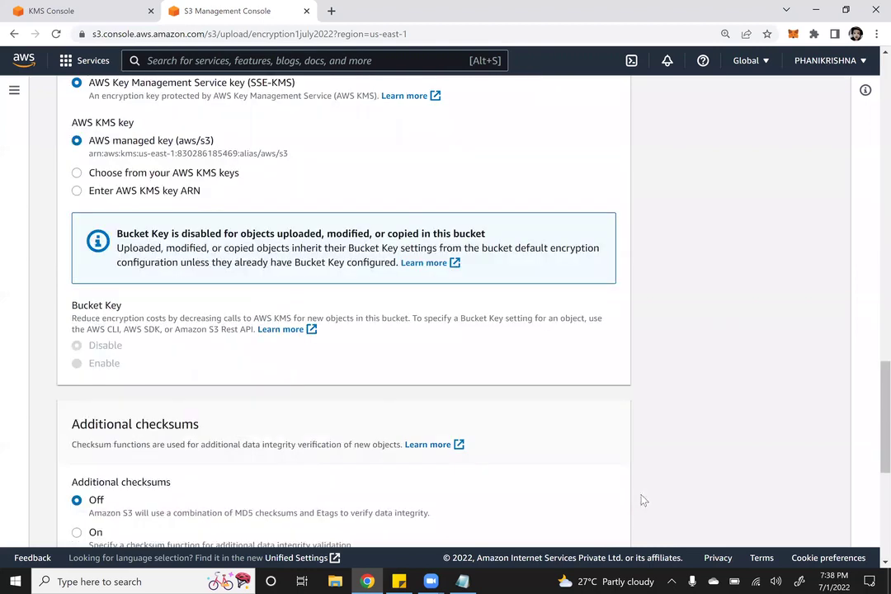